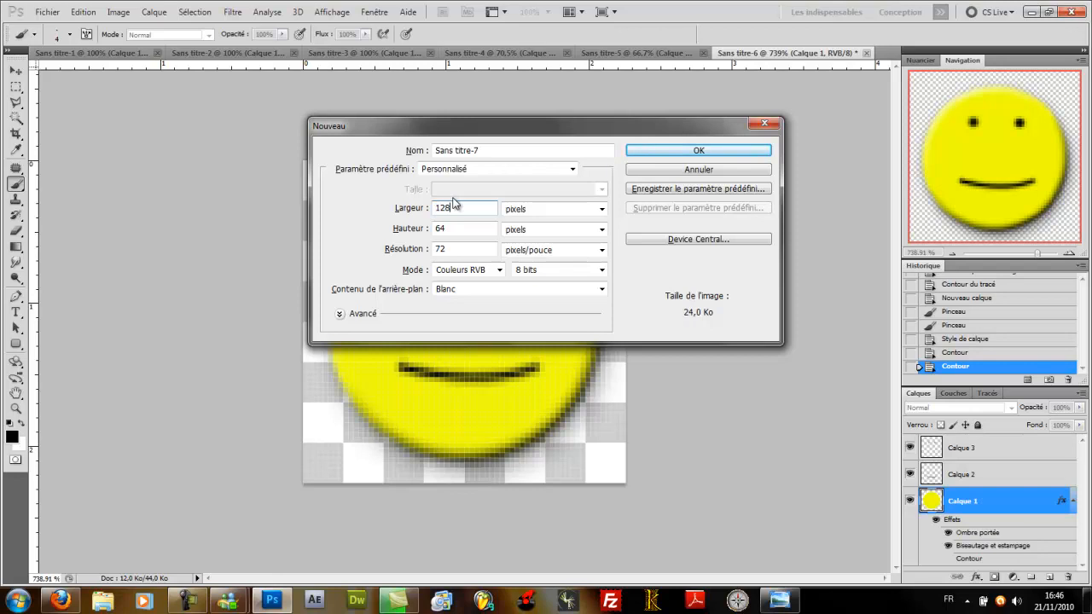
Step: Create a new document 128 pixels wide and 128 pixels high
key("Tab")
type("128")
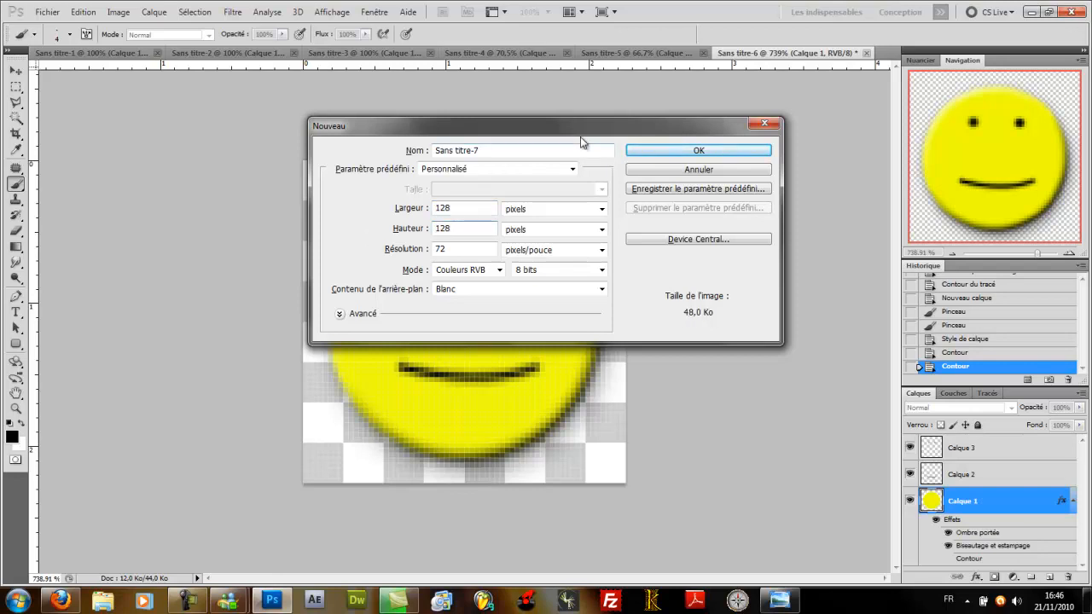
left_click(651, 152)
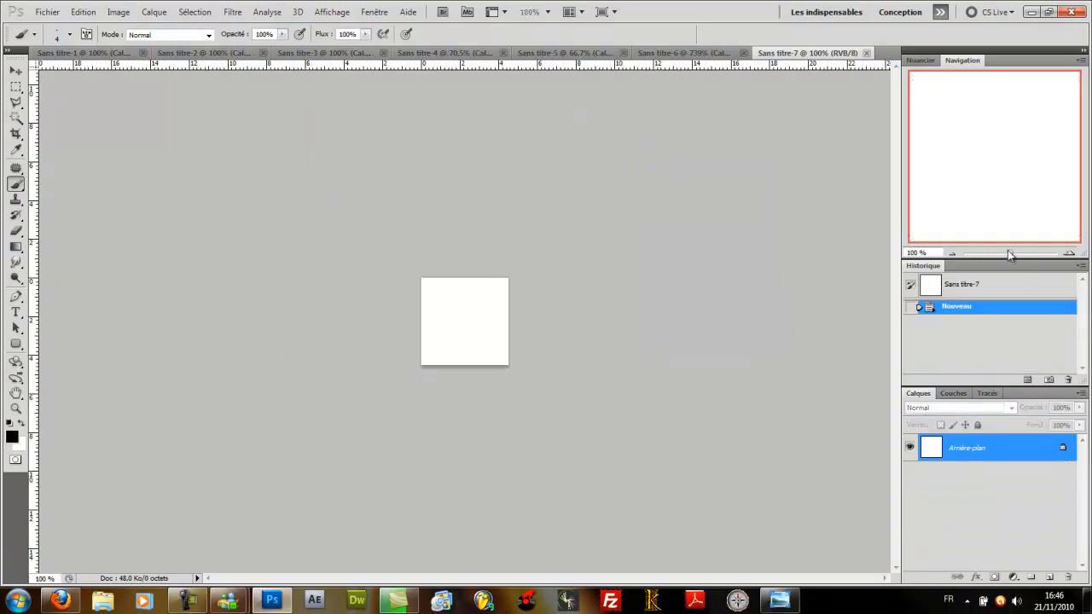
Step: Convert the locked background into a regular layer, erase its whole white content to transparency and deselect
left_click_drag(1012, 251, 1031, 253)
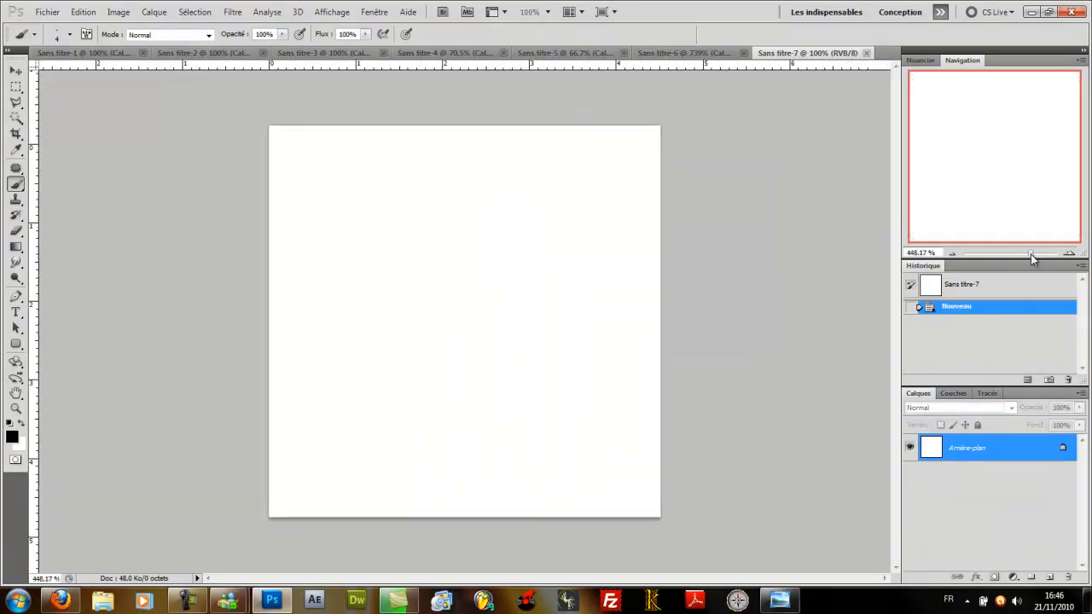
double_click(1062, 449)
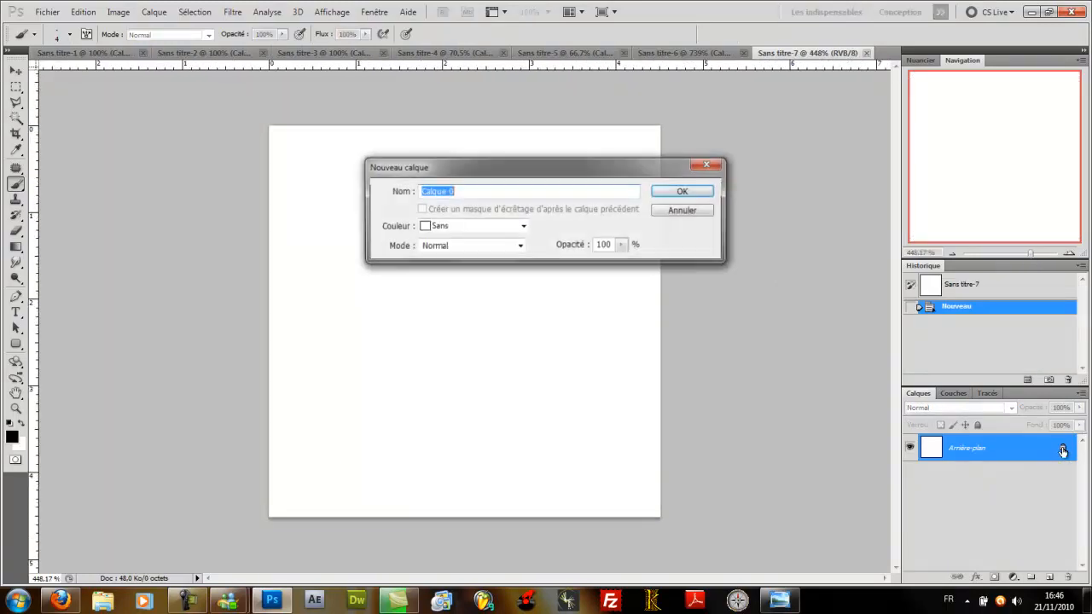
key("Return")
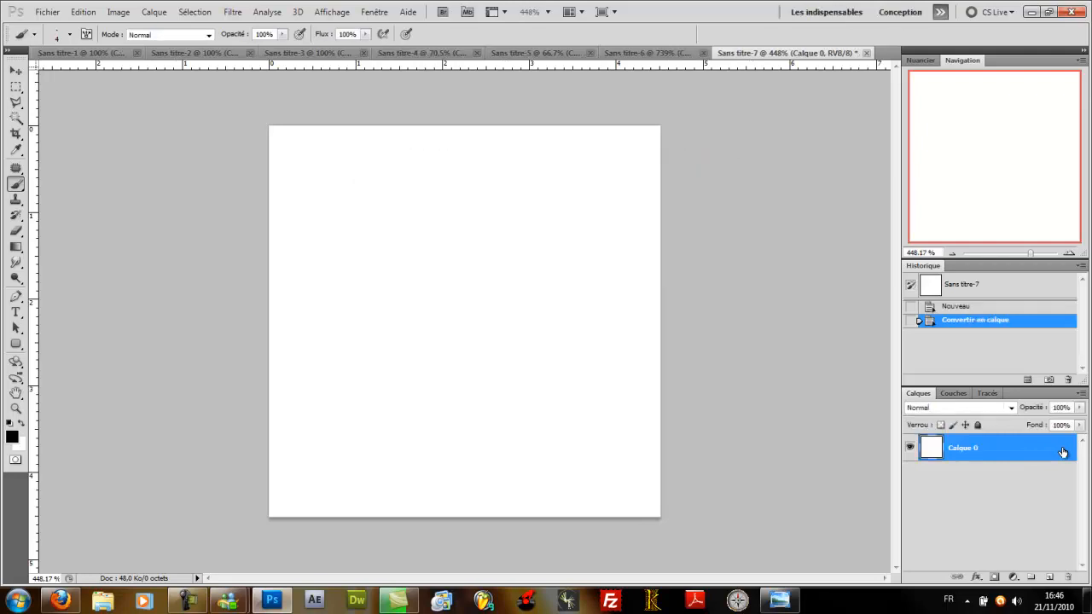
key("ctrl+a")
key("Delete")
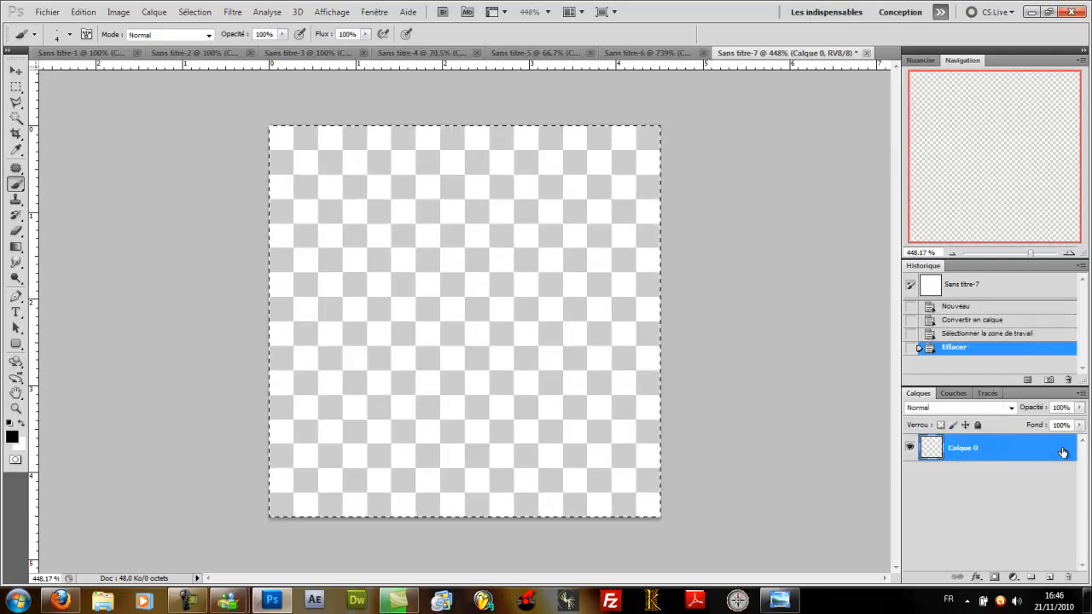
key("ctrl+d")
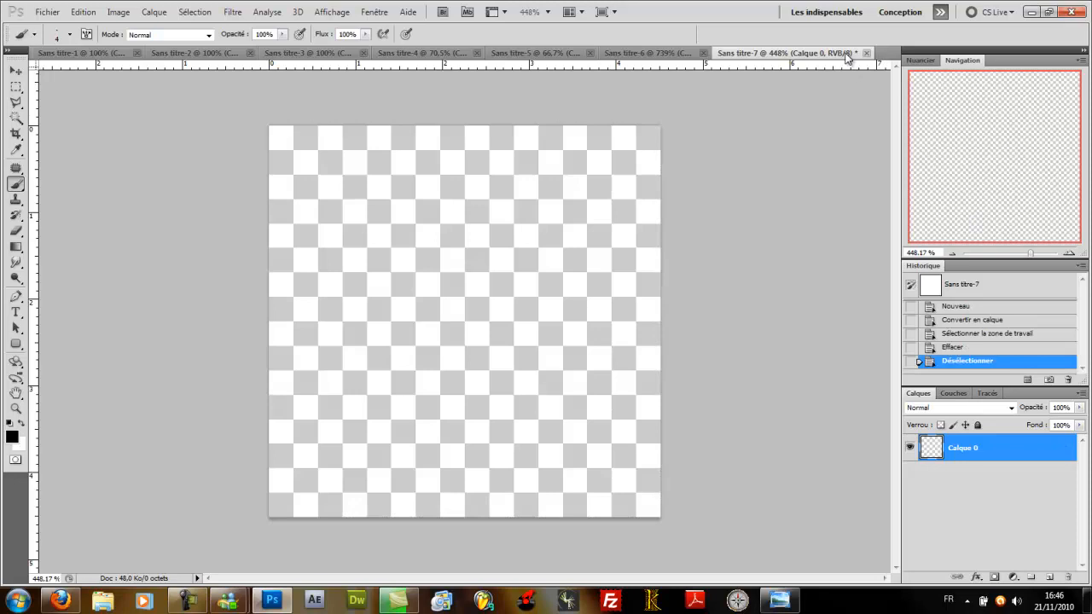
Step: Close the older documents Sans titre-4, Sans titre-5 and Sans titre-6 without saving them
left_click(444, 54)
left_click(525, 53)
left_click(576, 237)
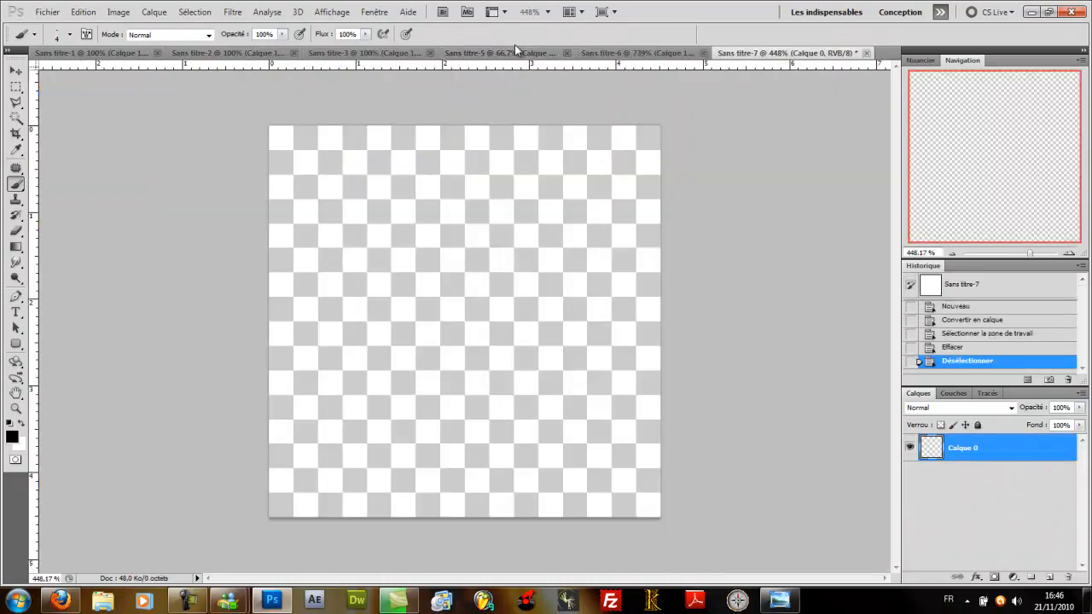
left_click(556, 54)
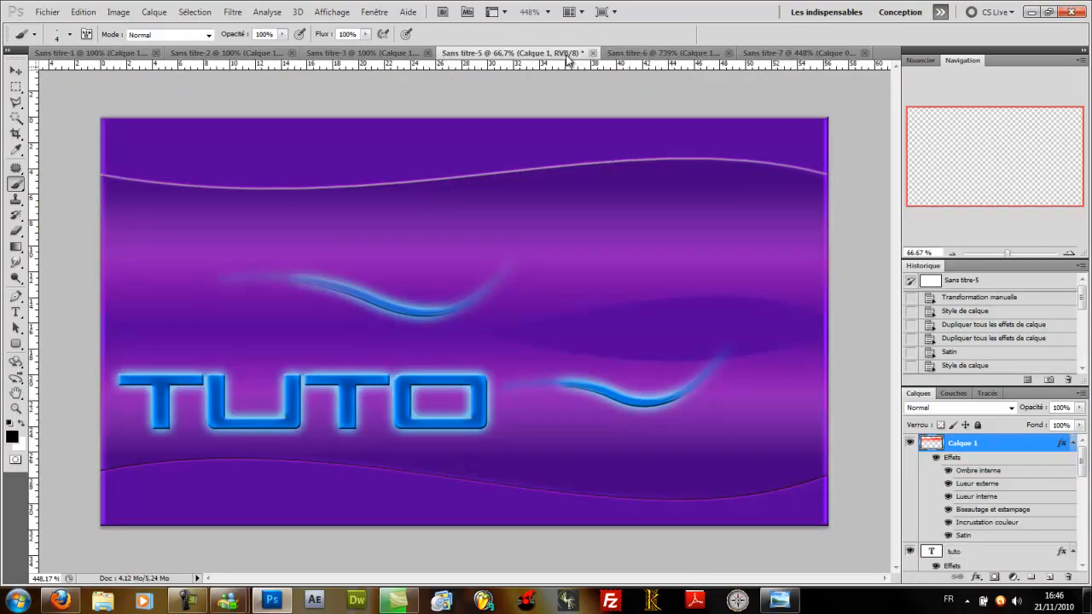
left_click(593, 53)
left_click(580, 232)
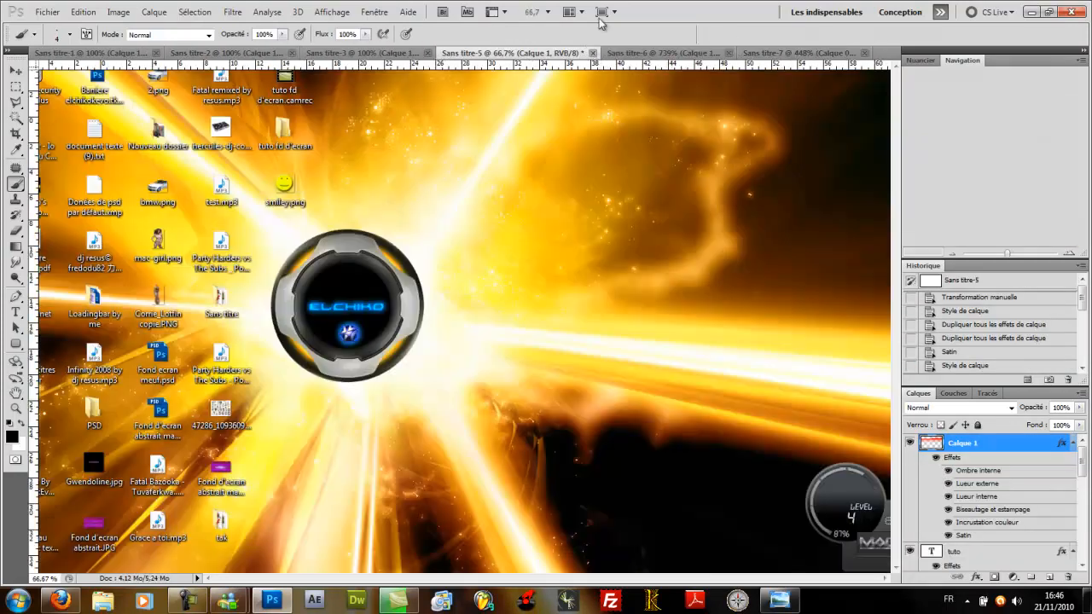
left_click(593, 53)
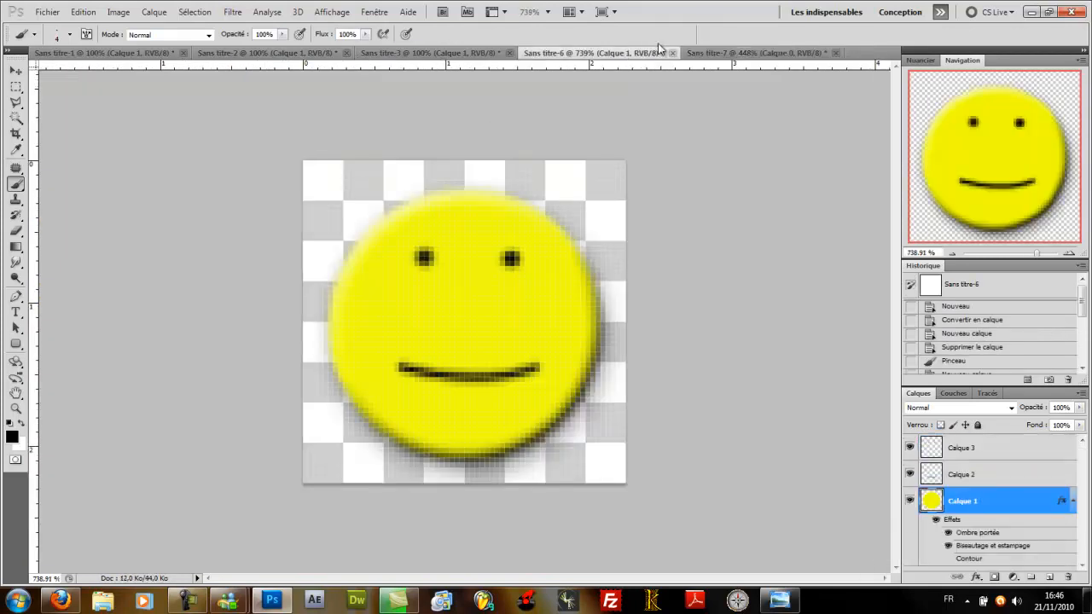
left_click(672, 53)
left_click(580, 232)
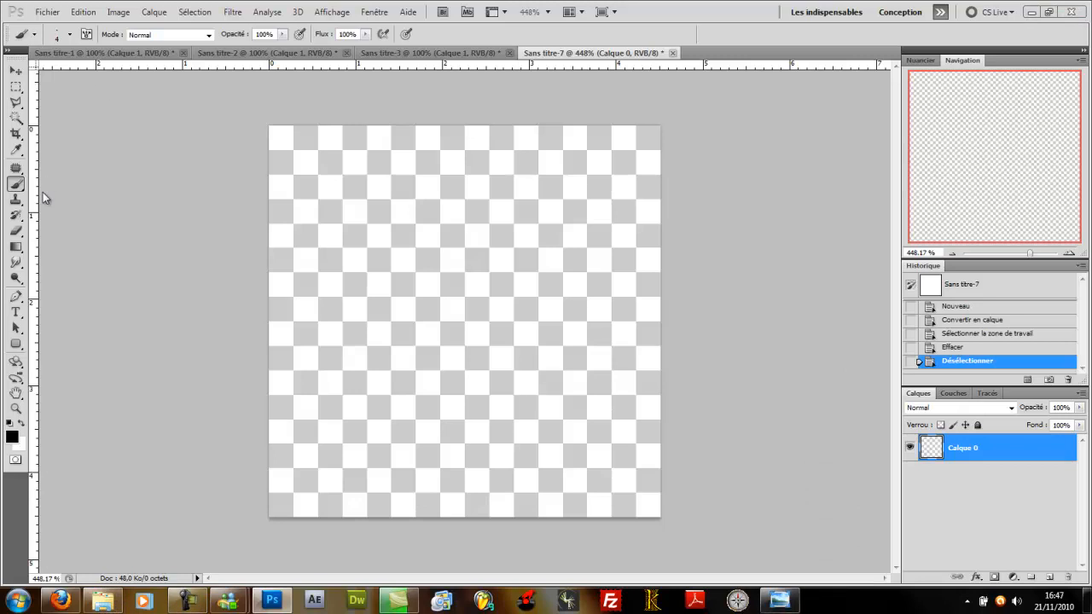
Step: Switch to Windows Explorer and open the smiley folder inside Images Elchikokevo.tk in the Images library
mouse_move(108, 608)
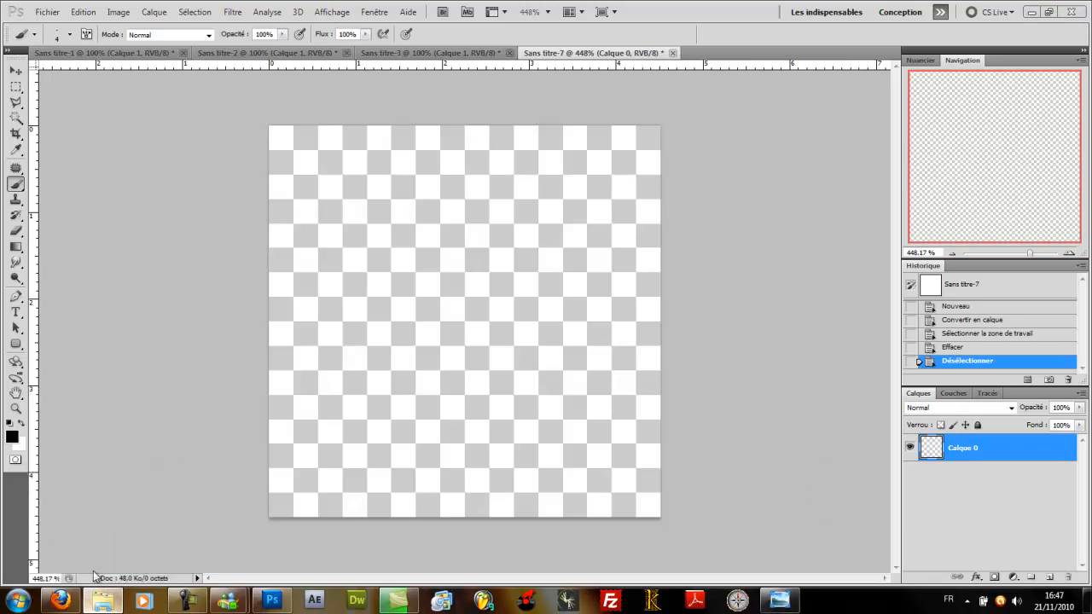
key("super+Tab")
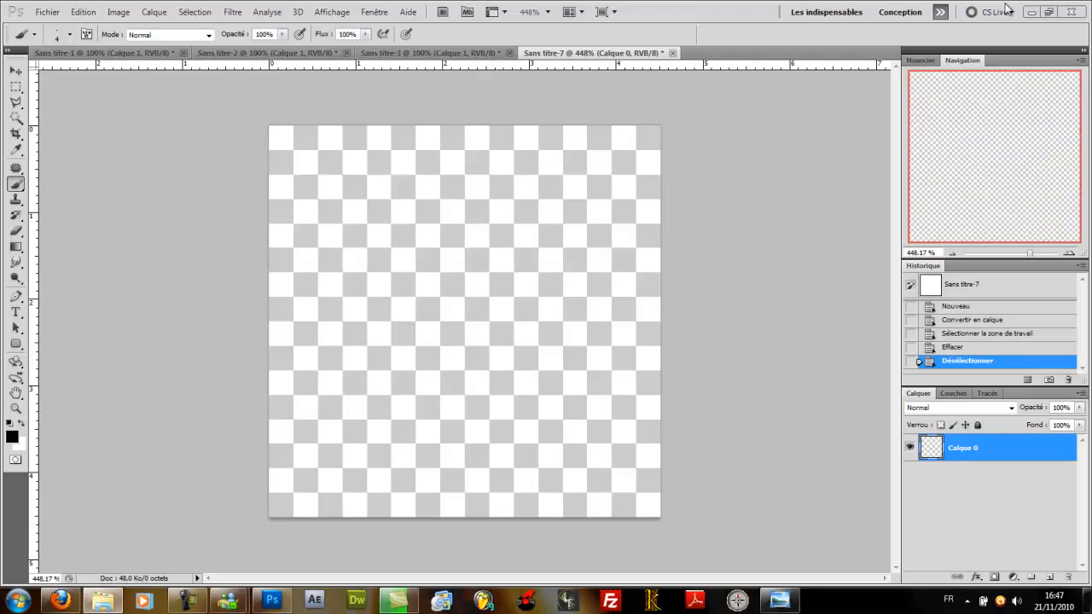
left_click(1032, 13)
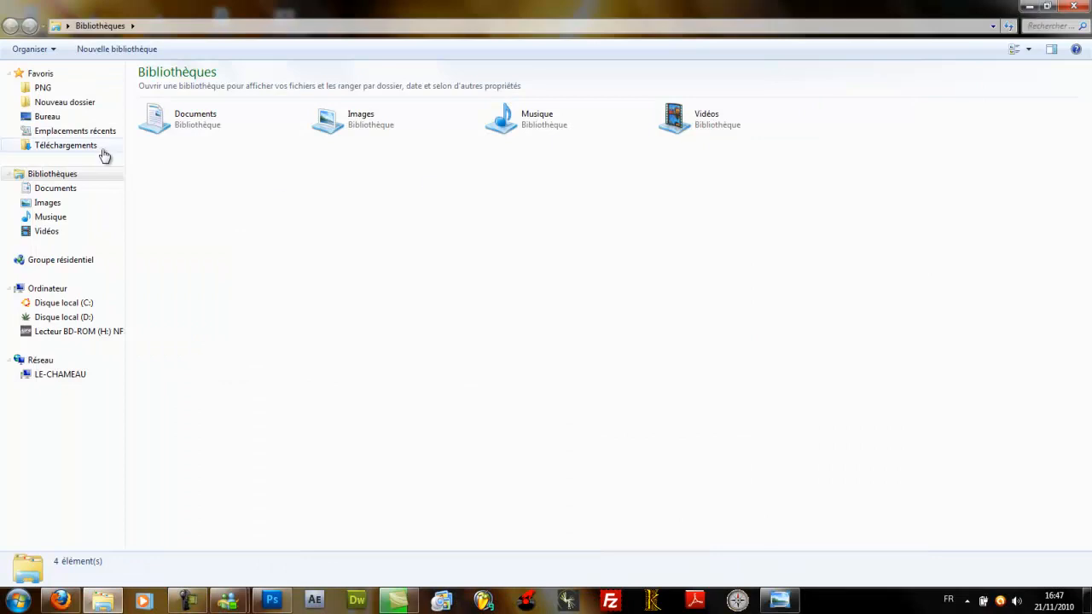
left_click(76, 203)
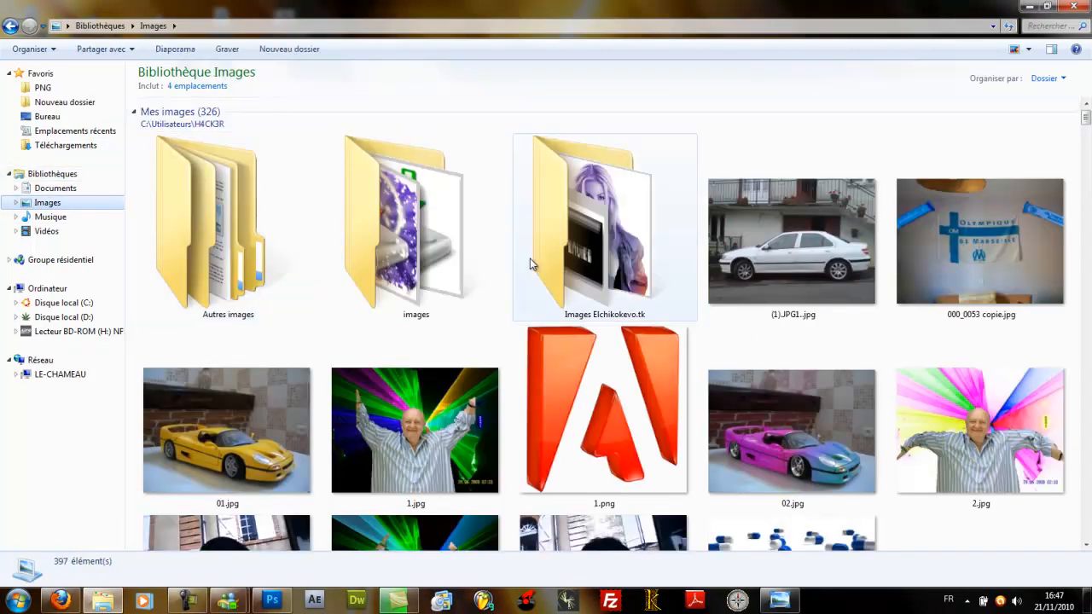
left_click(603, 247)
double_click(603, 247)
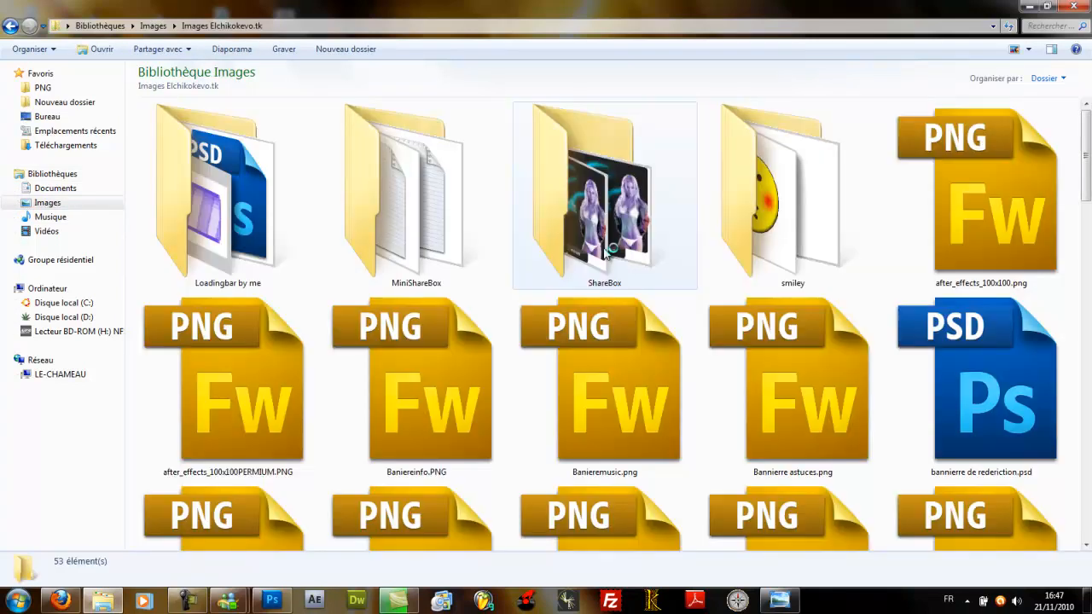
left_click(792, 172)
double_click(793, 172)
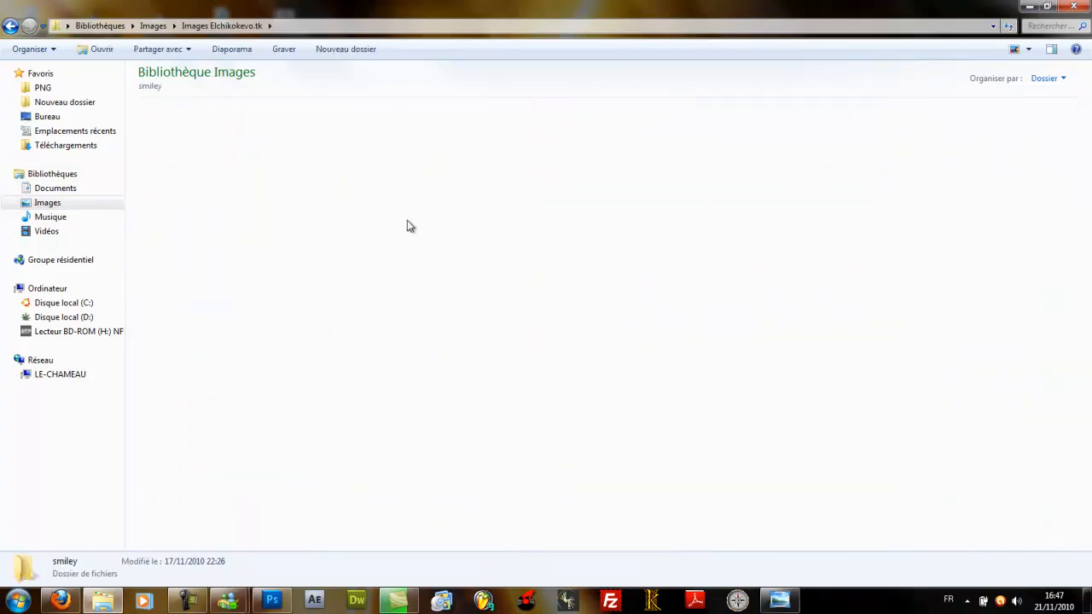
Step: Preview the example smiley pictures one after another starting with --'.png, close the viewer and switch back to Photoshop
left_click(220, 174)
right_click(213, 163)
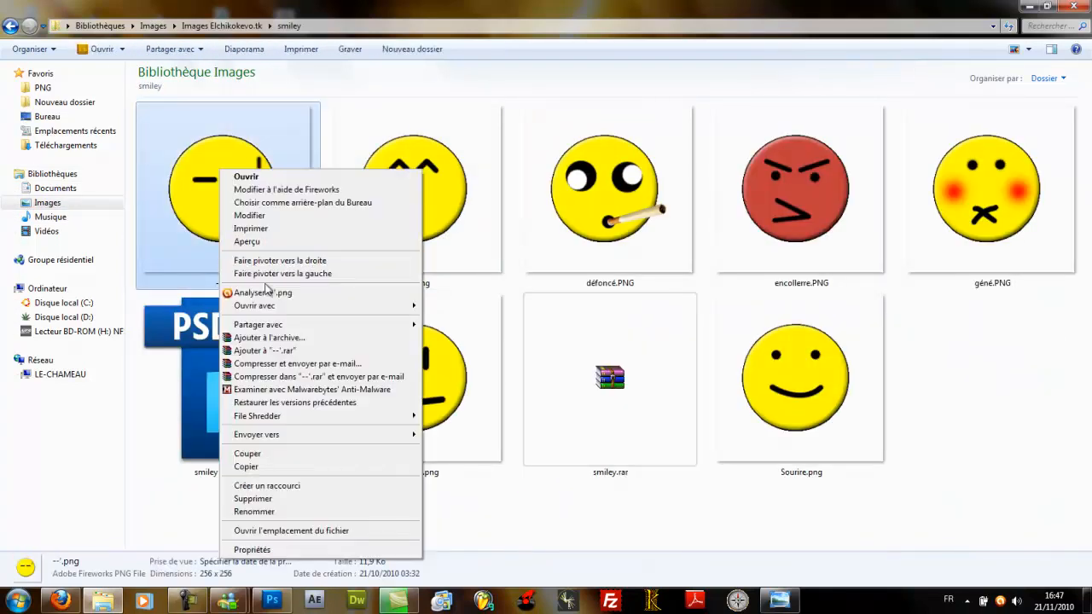
left_click(268, 245)
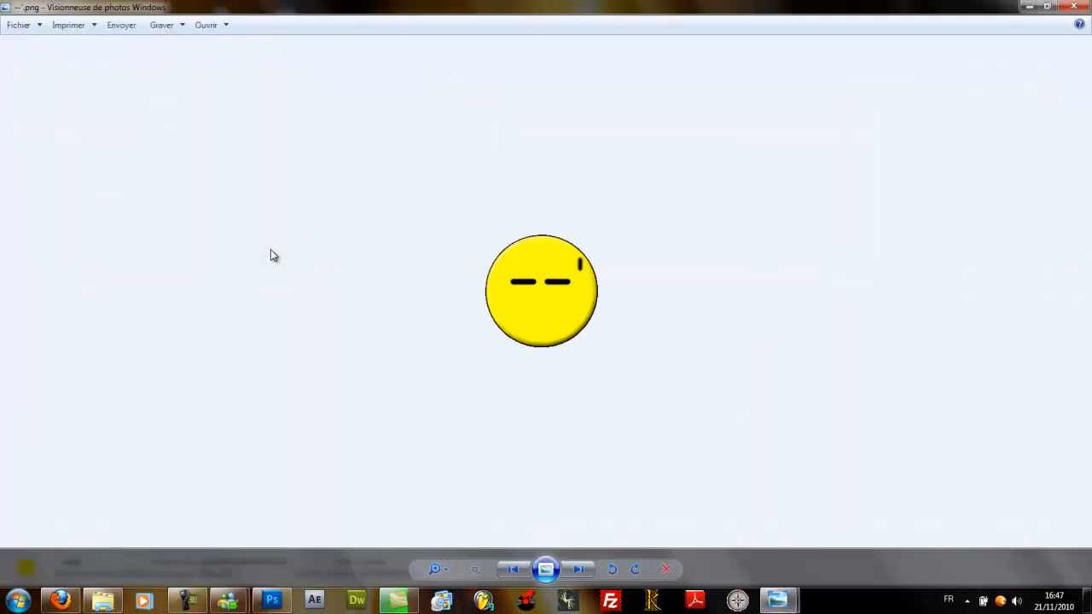
key("Right")
key("Right")
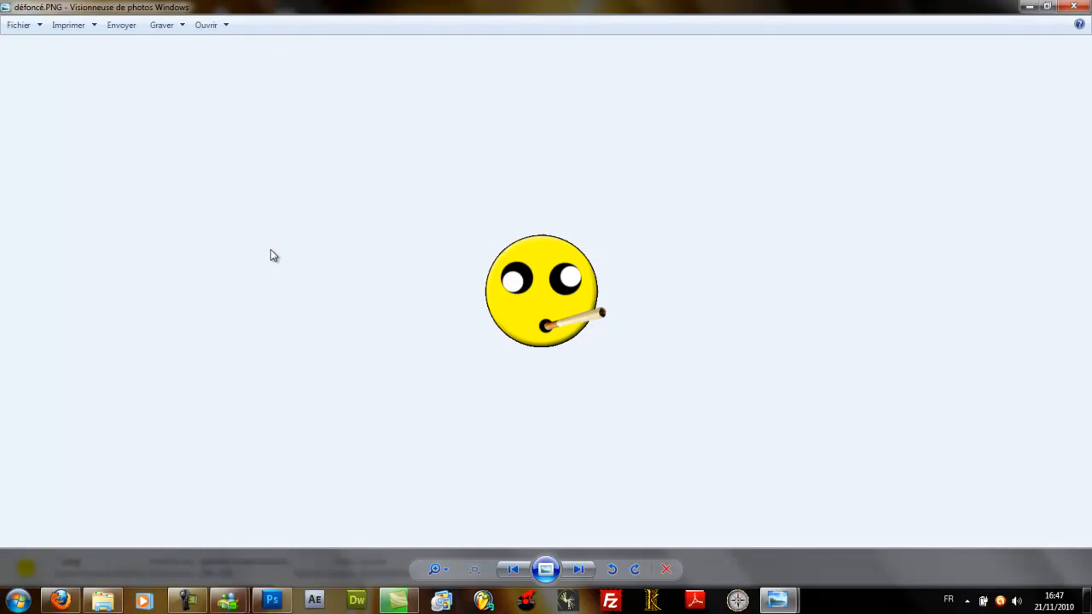
key("Right")
key("Right")
key("Right")
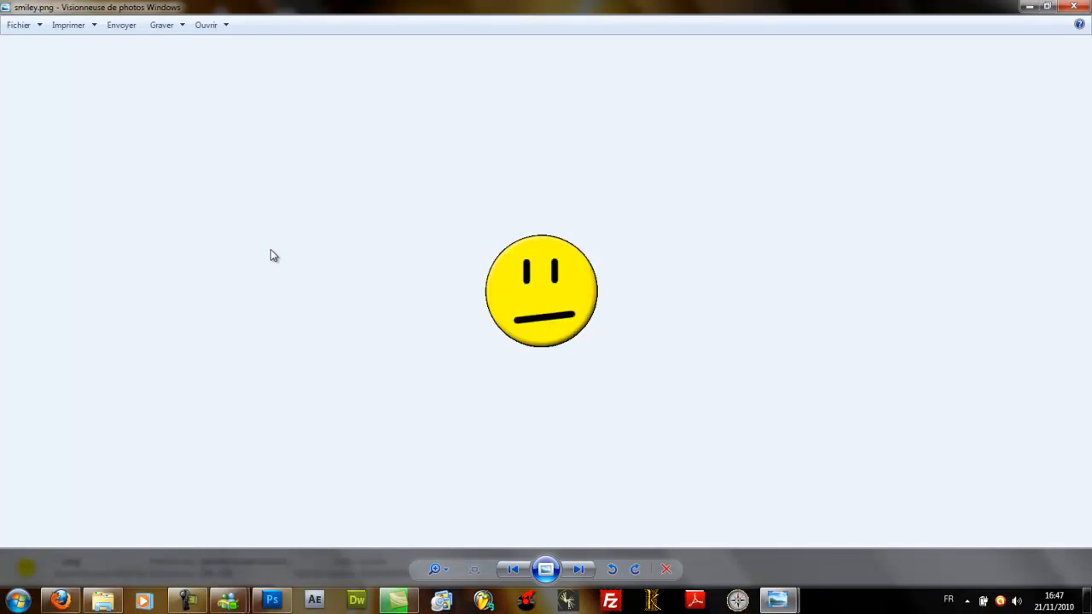
key("Right")
key("Right")
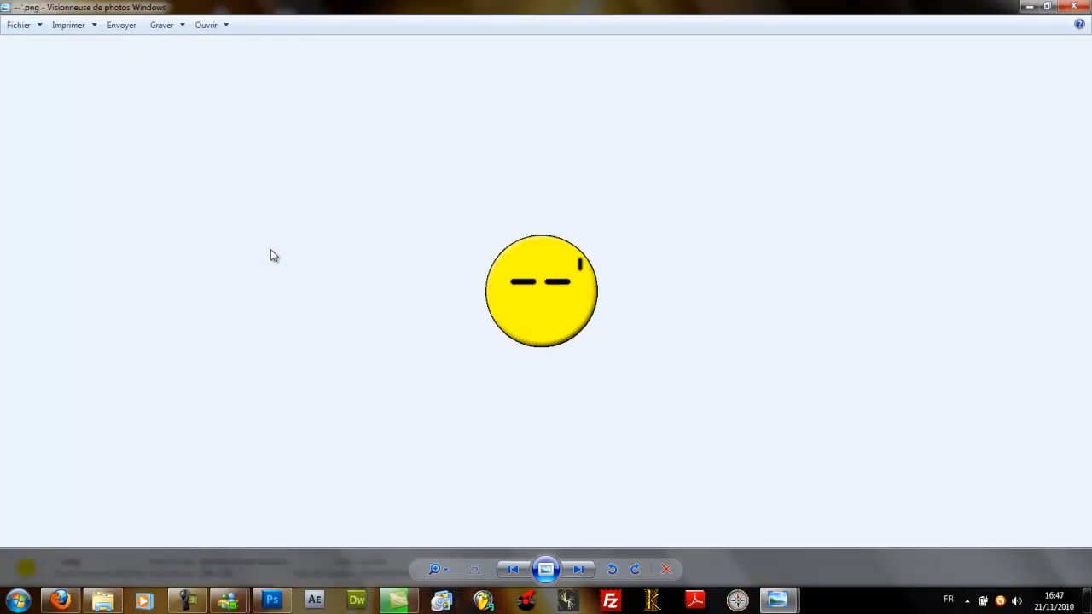
key("Escape")
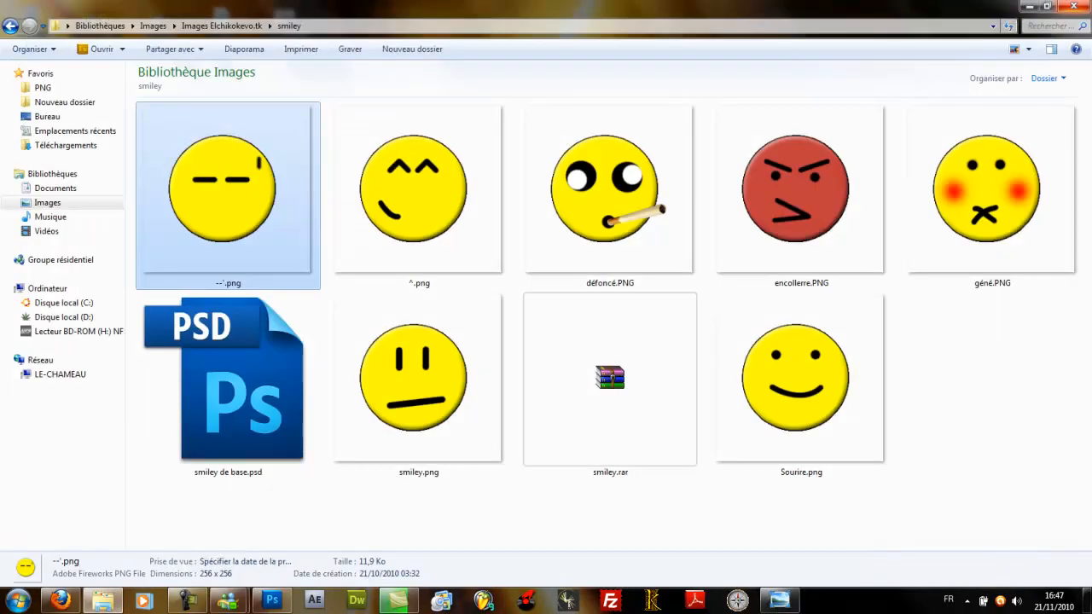
key("super+d")
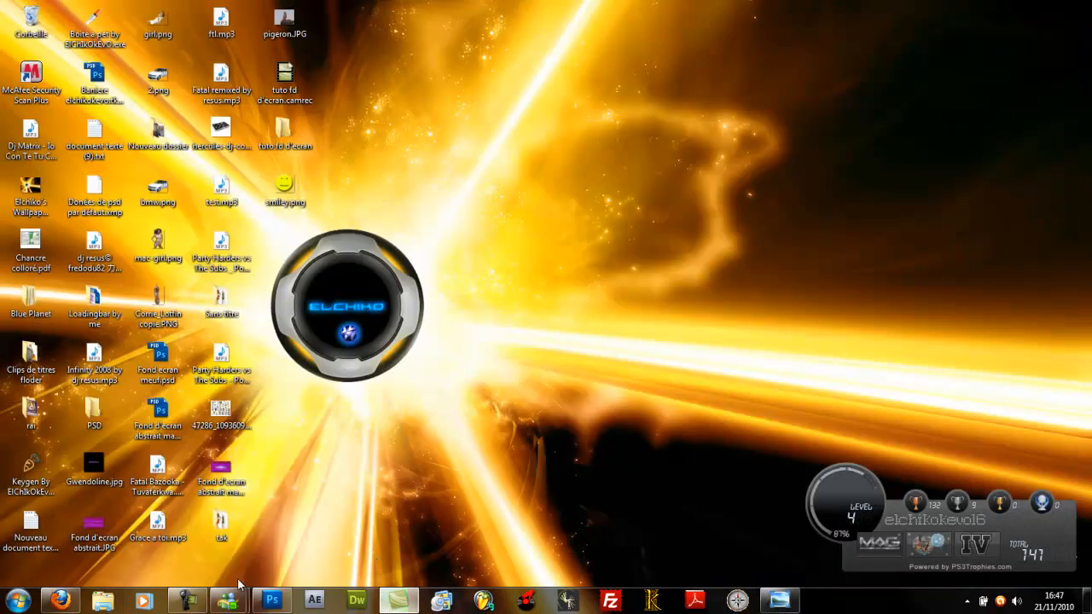
left_click(271, 600)
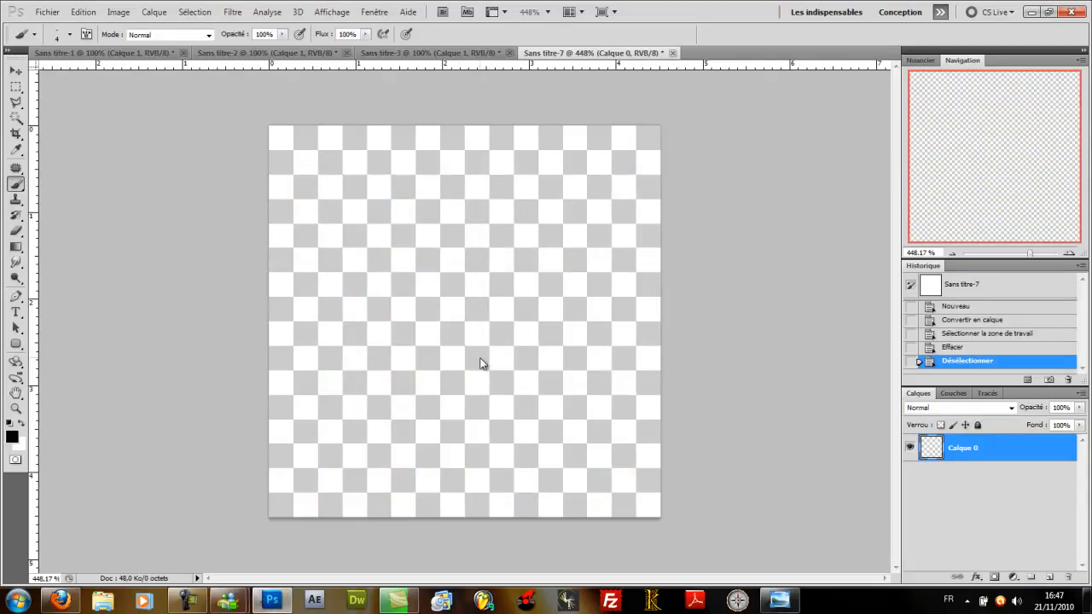
Step: Set the hard round brush's size to 108 px, large enough for the smiley's face
left_click_drag(1030, 254, 1032, 254)
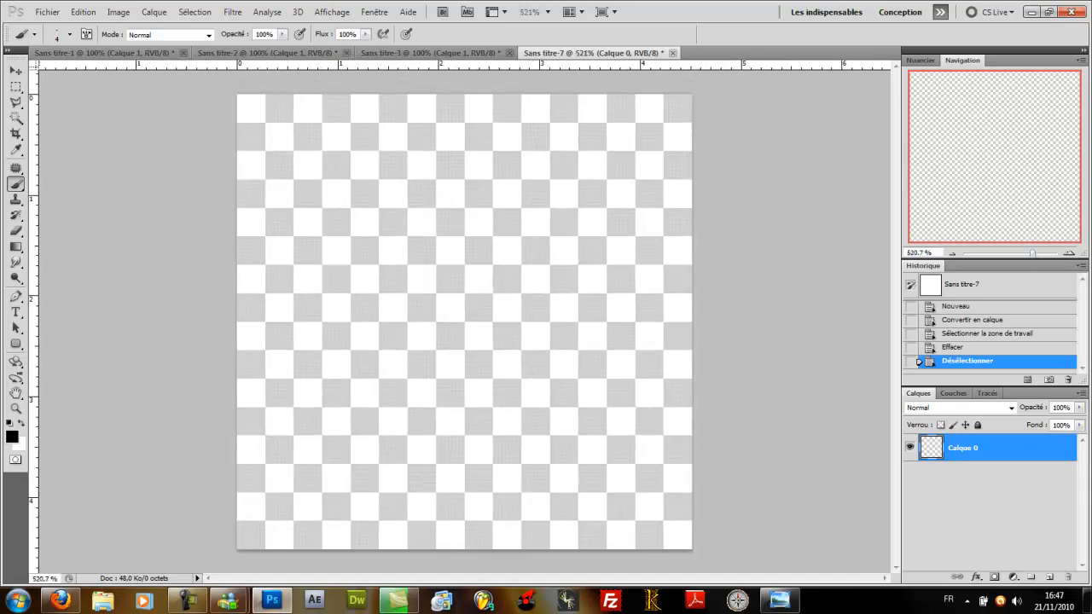
right_click(446, 334)
left_click_drag(491, 362, 467, 362)
left_click(503, 367)
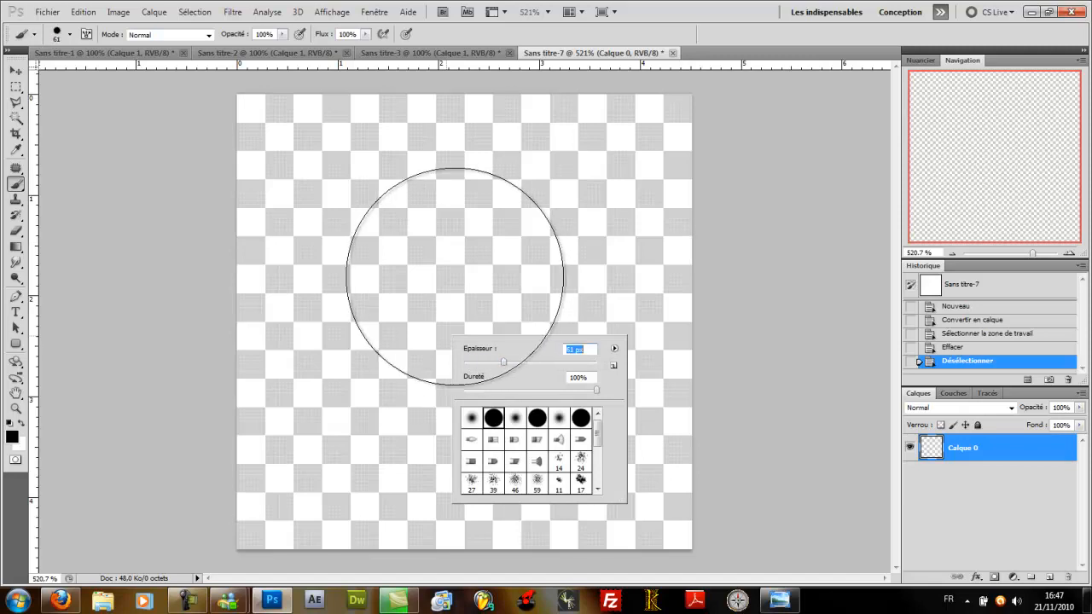
left_click_drag(503, 362, 513, 362)
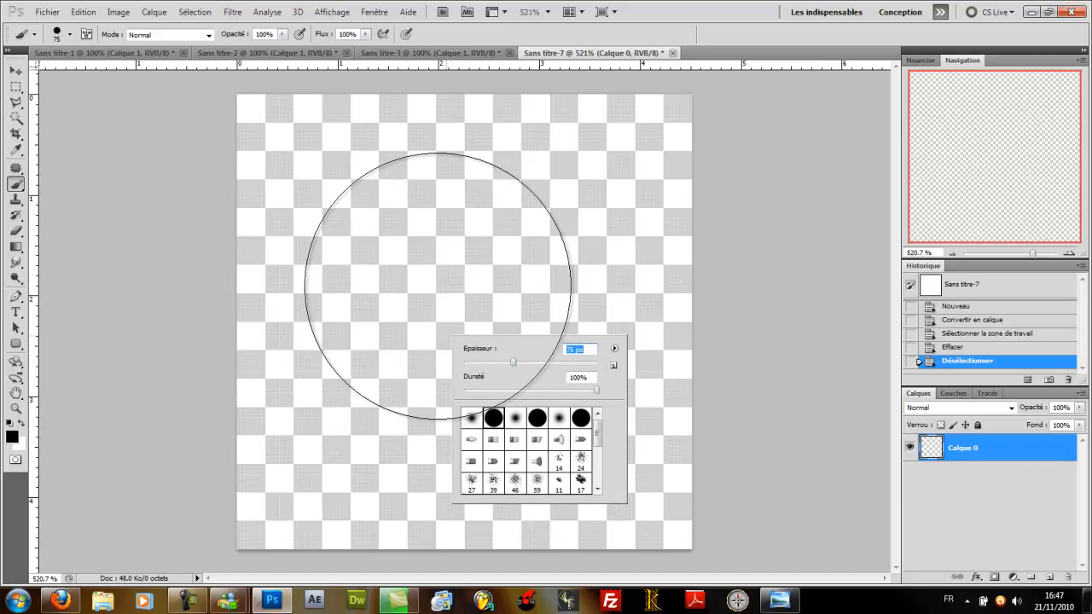
left_click_drag(522, 362, 534, 361)
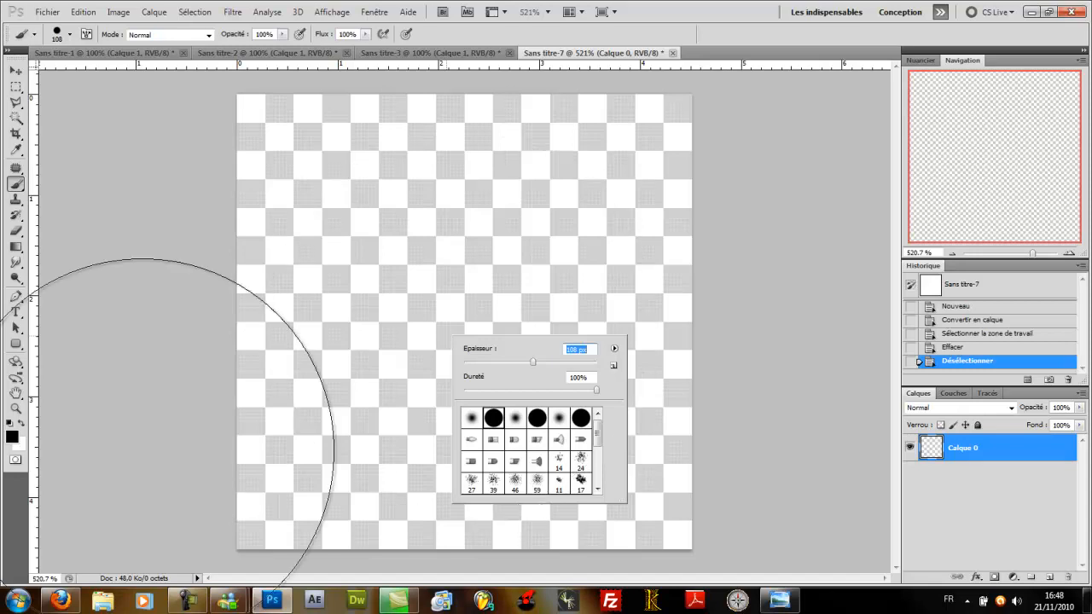
Step: Set the foreground colour to yellow e4ff00 and paint the smiley's round face with one brush dab in the canvas centre
left_click(12, 437)
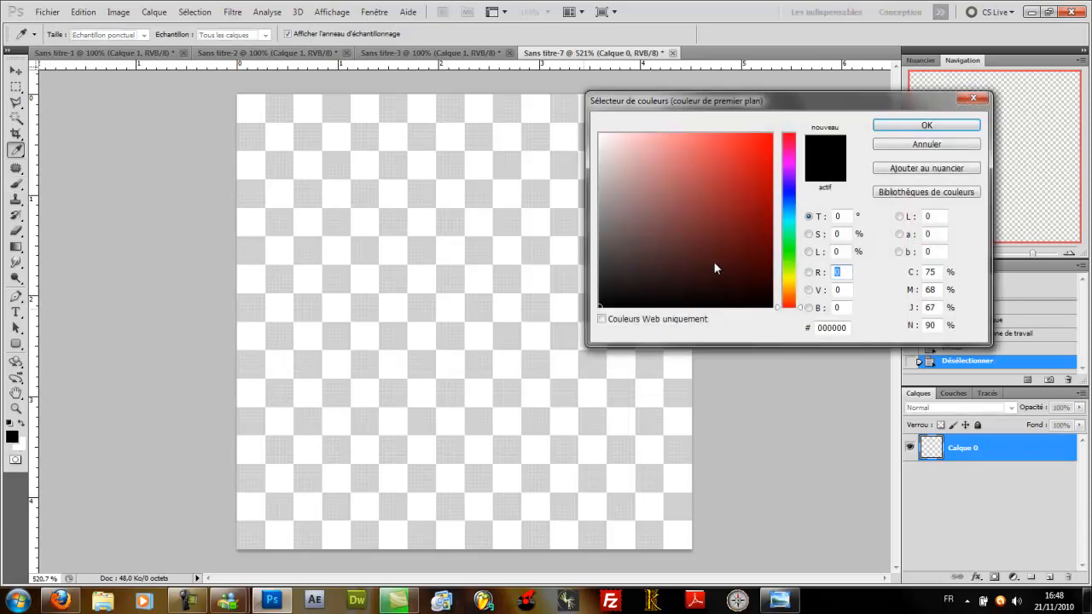
left_click_drag(789, 278, 790, 275)
left_click(758, 137)
left_click_drag(747, 145, 797, 115)
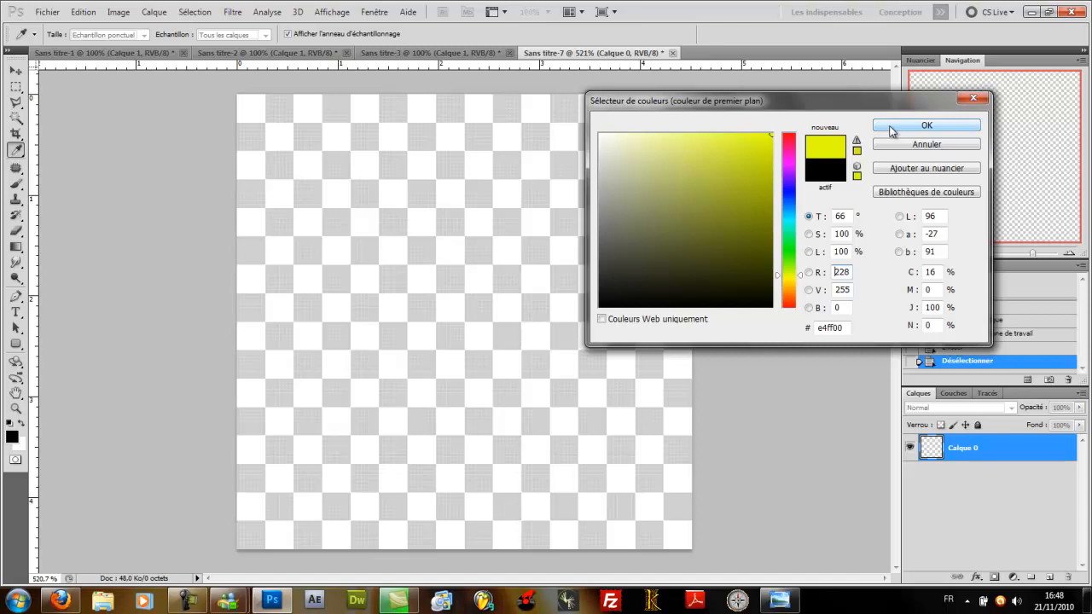
left_click(771, 136)
left_click(915, 125)
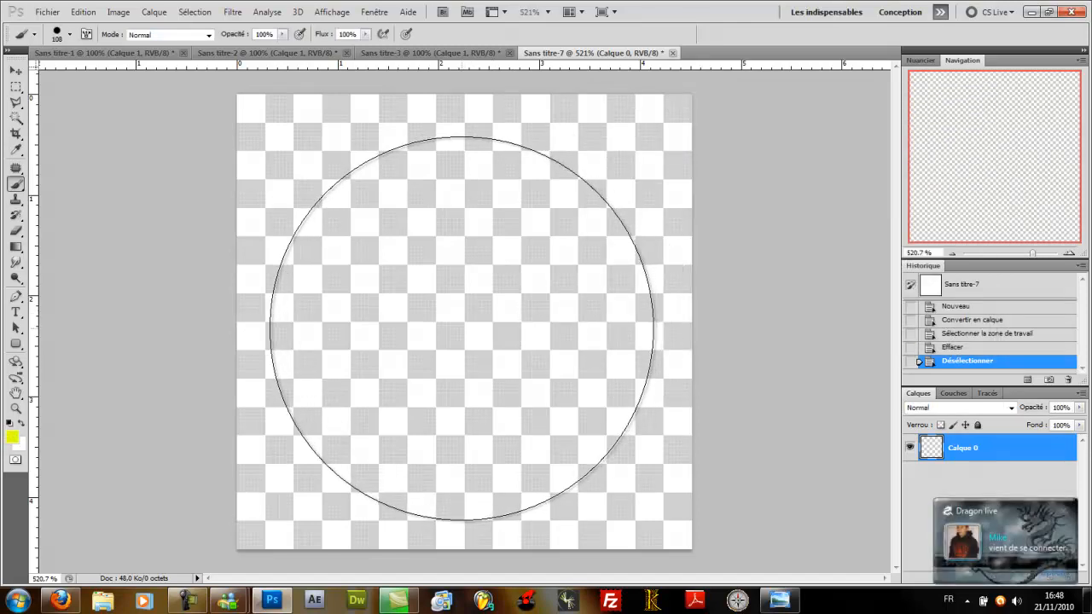
left_click(462, 328)
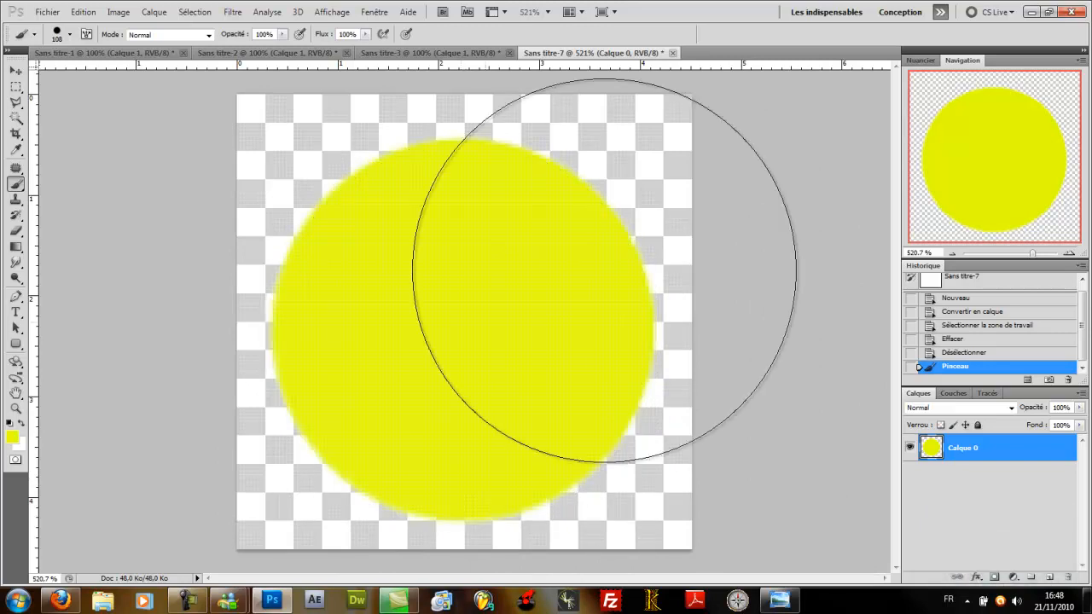
left_click_drag(1033, 254, 1037, 258)
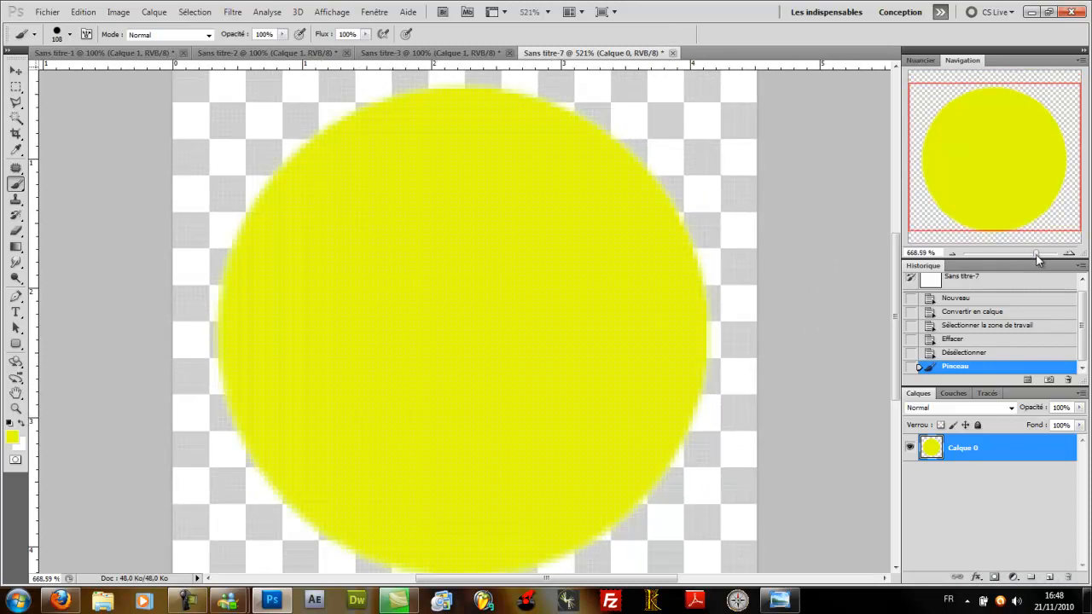
Step: Add a new layer above the yellow face layer and choose a soft round brush with a size of 16 px
left_click_drag(1026, 207, 1025, 210)
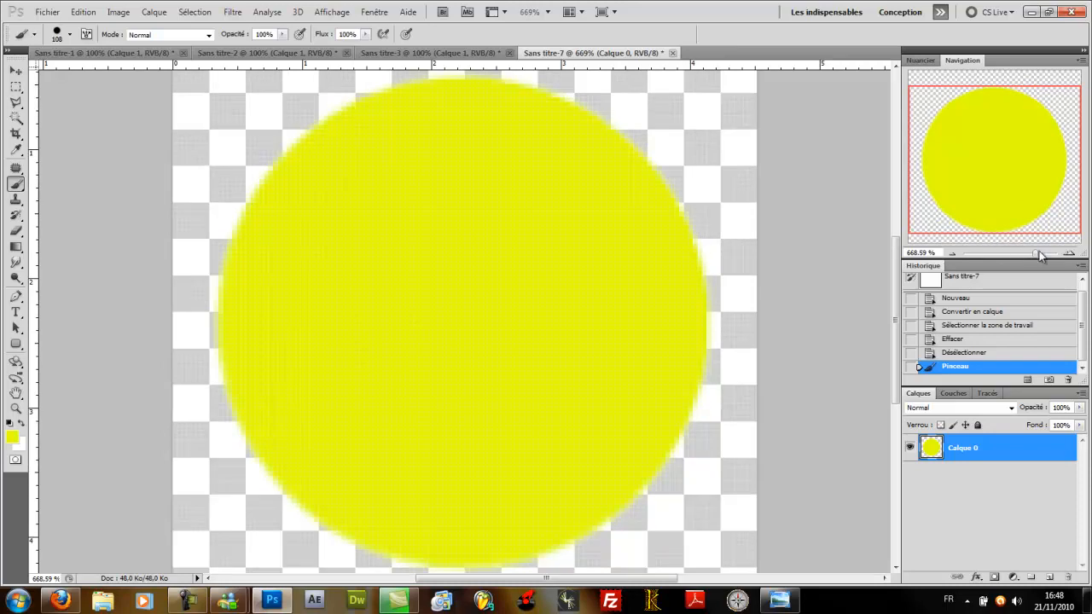
mouse_move(1034, 254)
left_mouse_down()
mouse_move(1042, 252)
mouse_move(1014, 258)
mouse_move(1033, 257)
left_mouse_up()
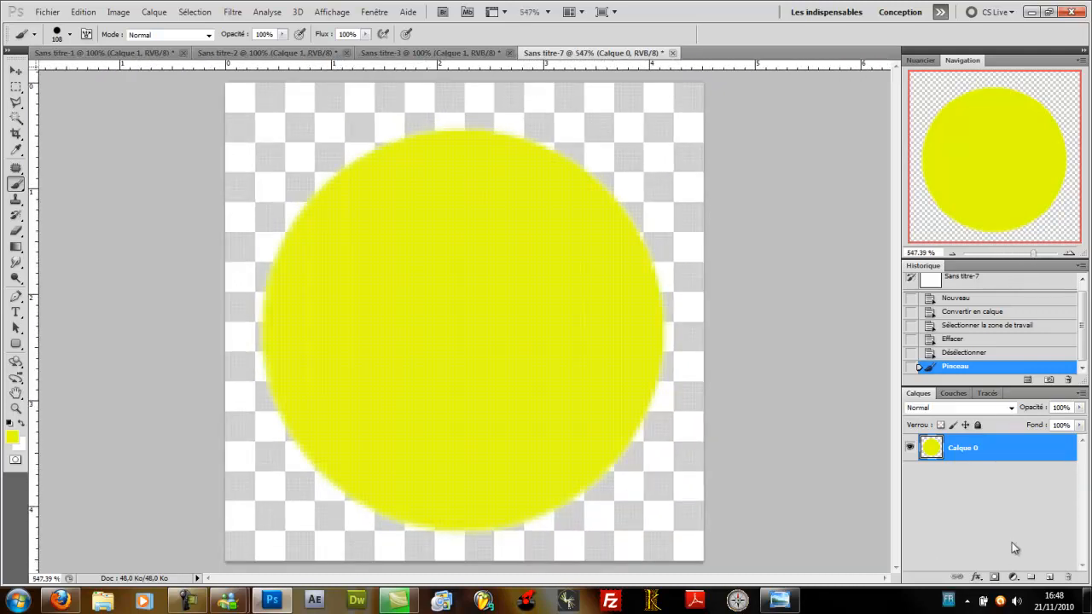
left_click(1051, 578)
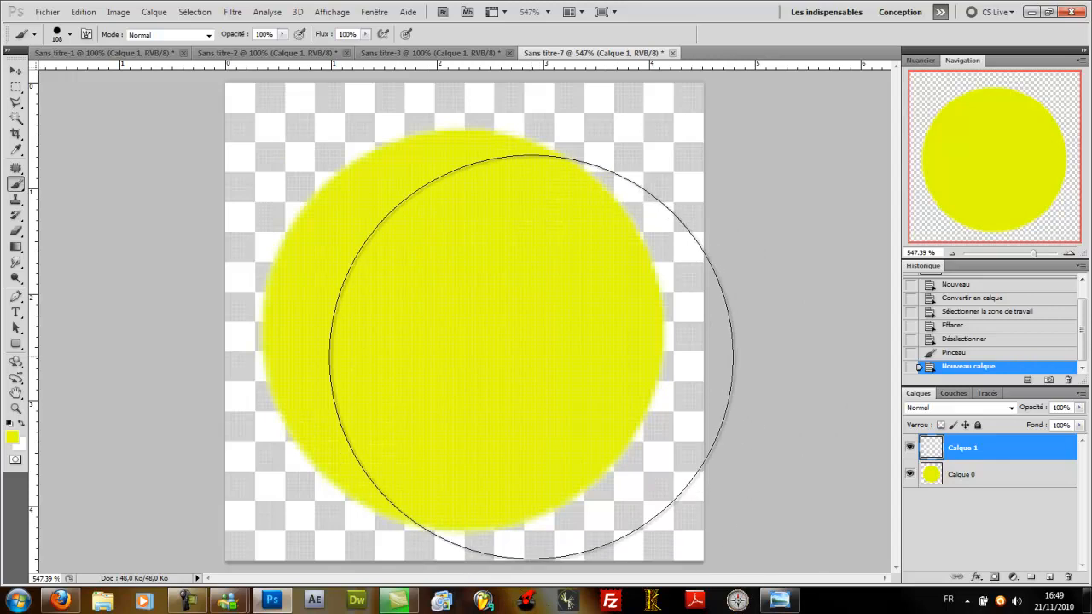
right_click(531, 332)
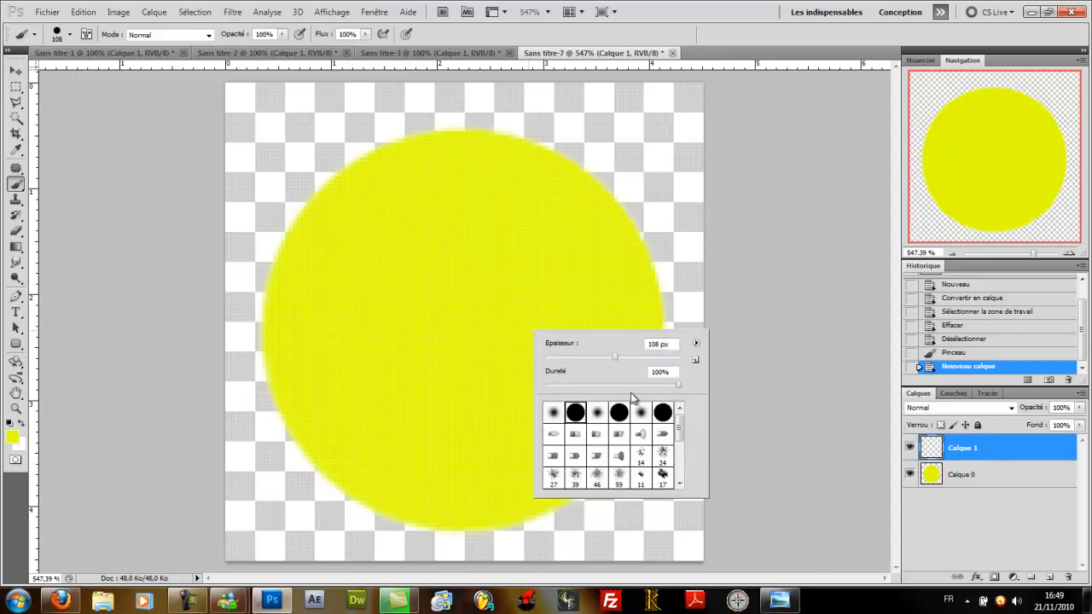
left_click_drag(558, 358, 550, 361)
left_click(554, 412)
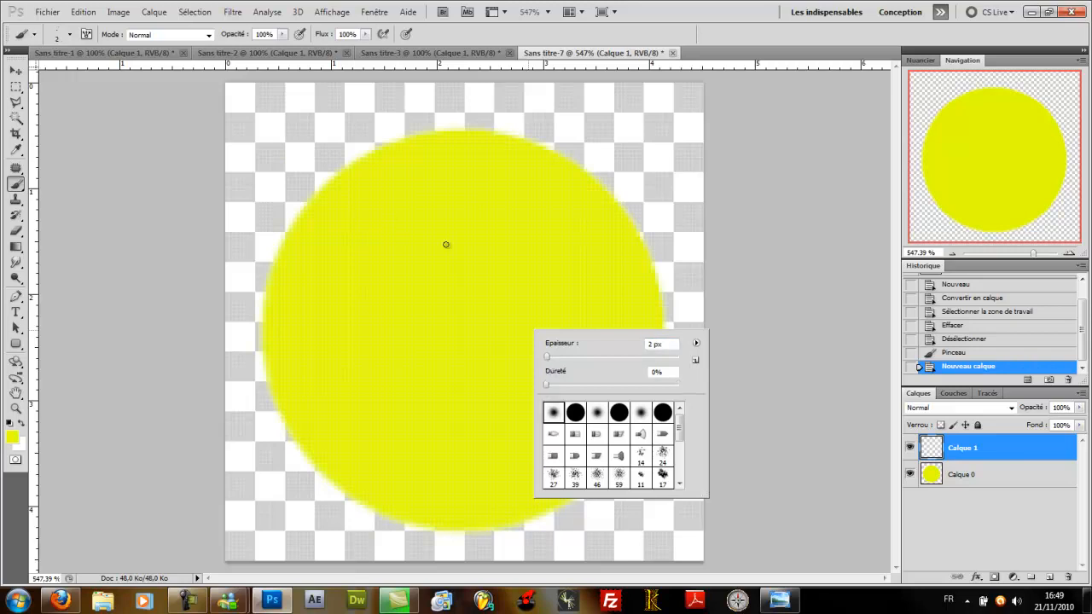
left_click_drag(549, 357, 550, 357)
left_click_drag(551, 357, 556, 359)
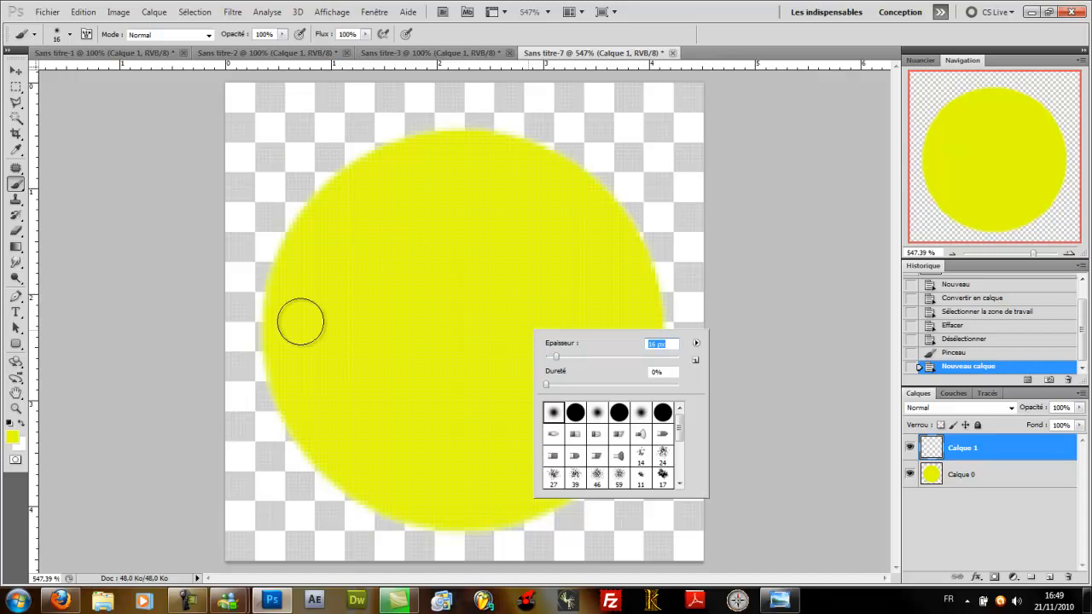
Step: Set the foreground colour to black 000000 and paint two soft round eyes side by side on the upper half of the face
left_click(21, 424)
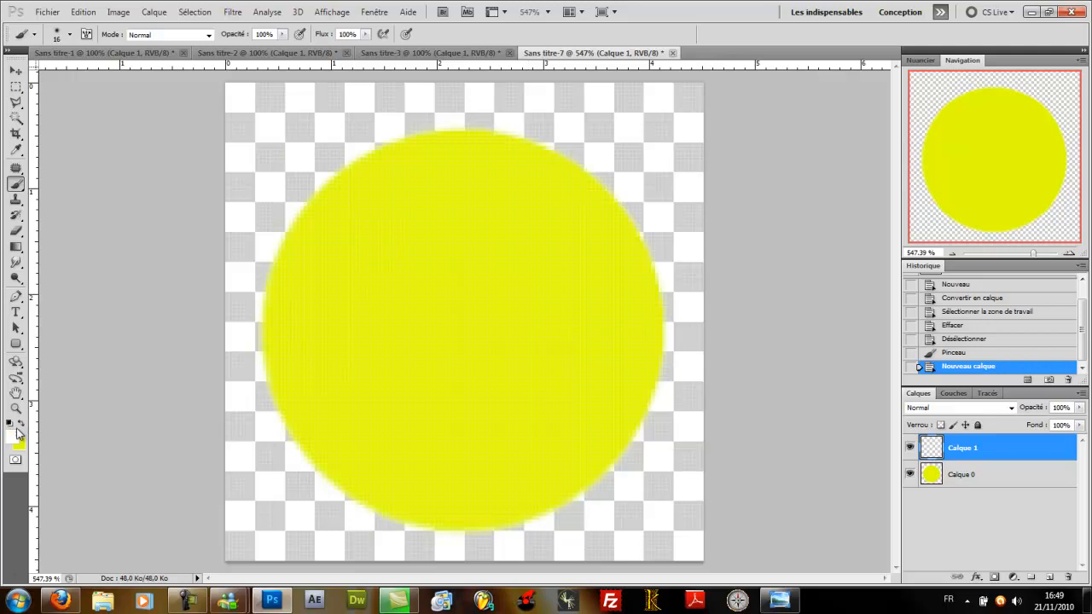
left_click(13, 438)
left_click_drag(599, 257, 583, 316)
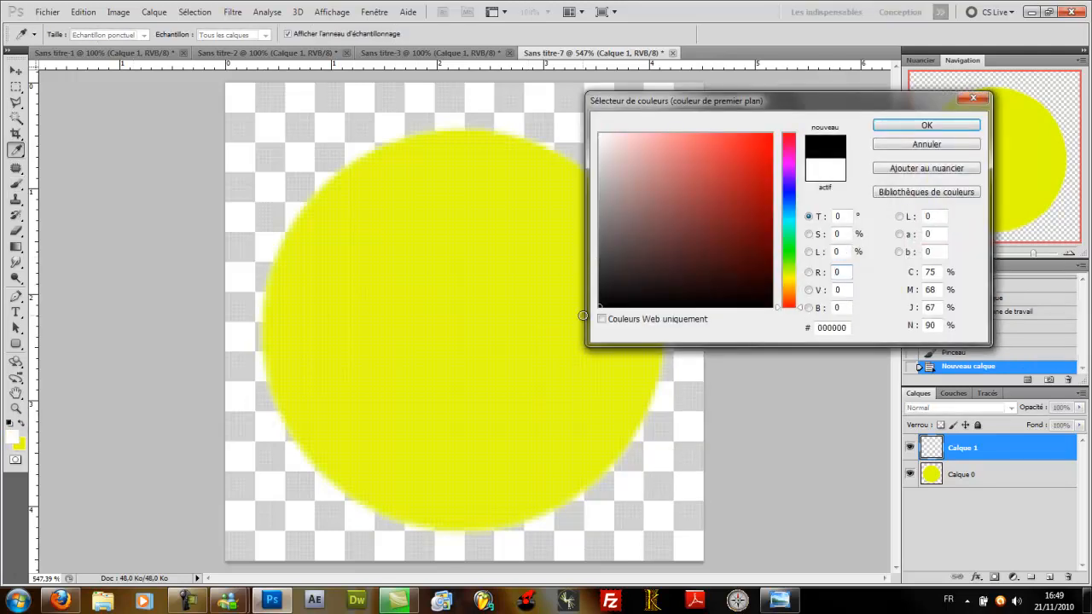
left_click(907, 126)
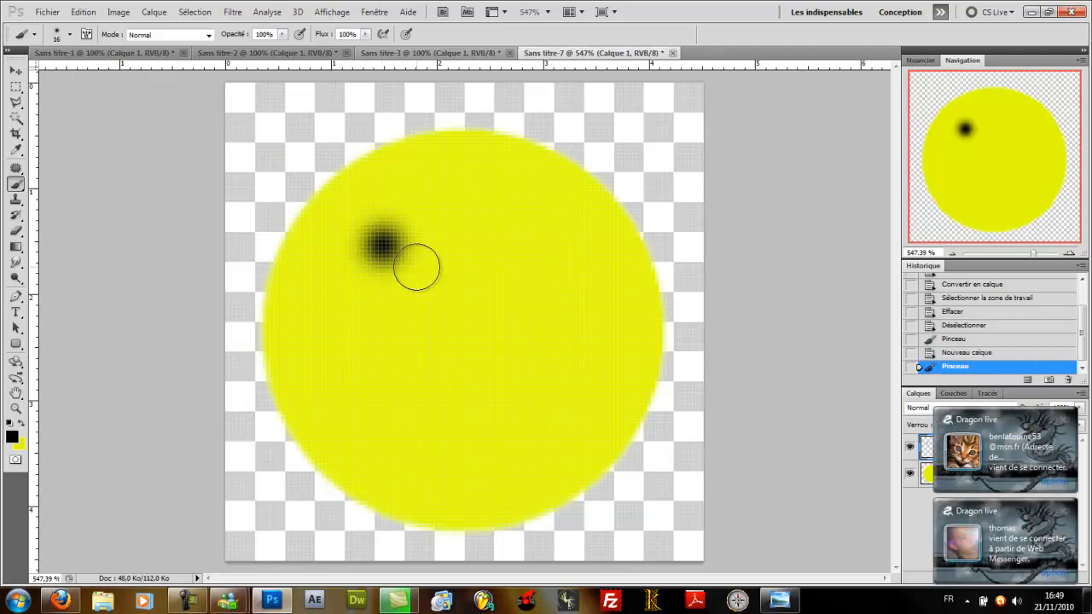
left_click(386, 248)
left_click(386, 247)
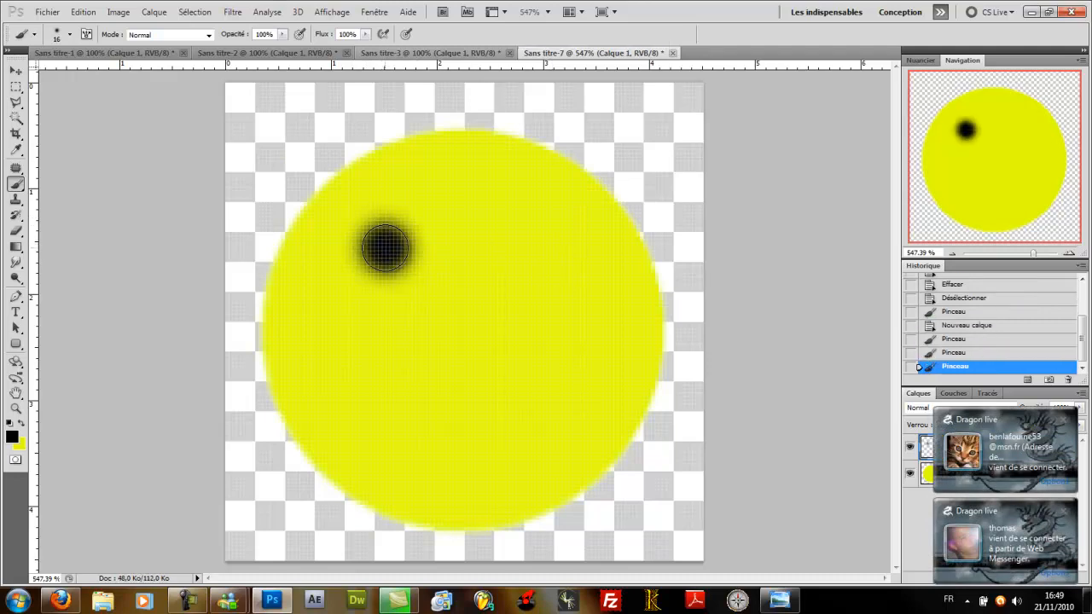
left_click(533, 248)
left_click(534, 249)
left_click(533, 248)
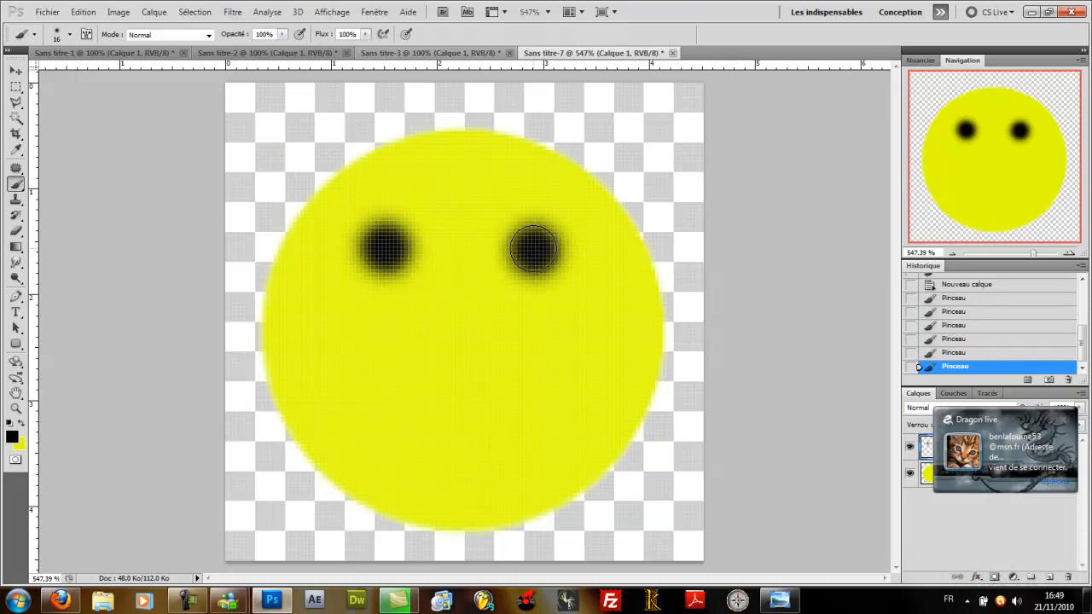
Step: Give the face layer Calque 0 a drop shadow with a distance of 2 px and a size of 1 px
double_click(962, 474)
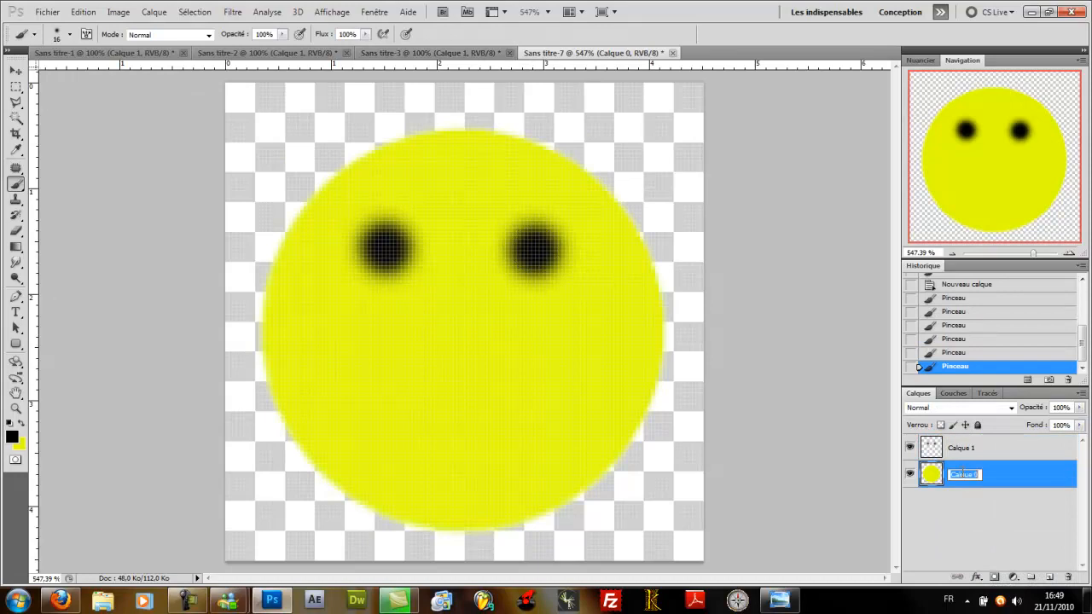
left_click(1021, 485)
double_click(1020, 486)
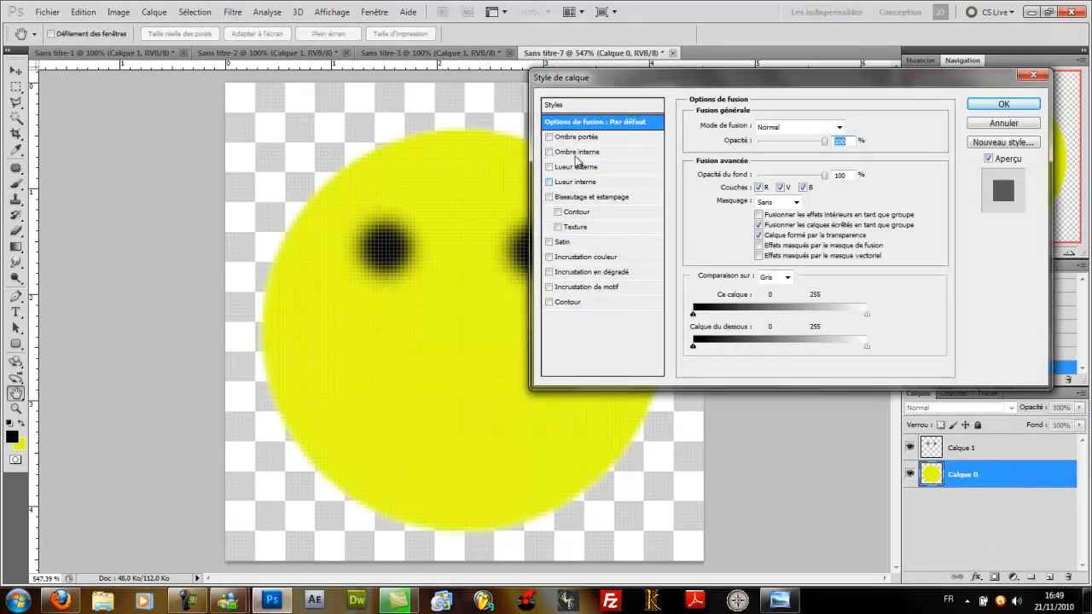
left_click(551, 138)
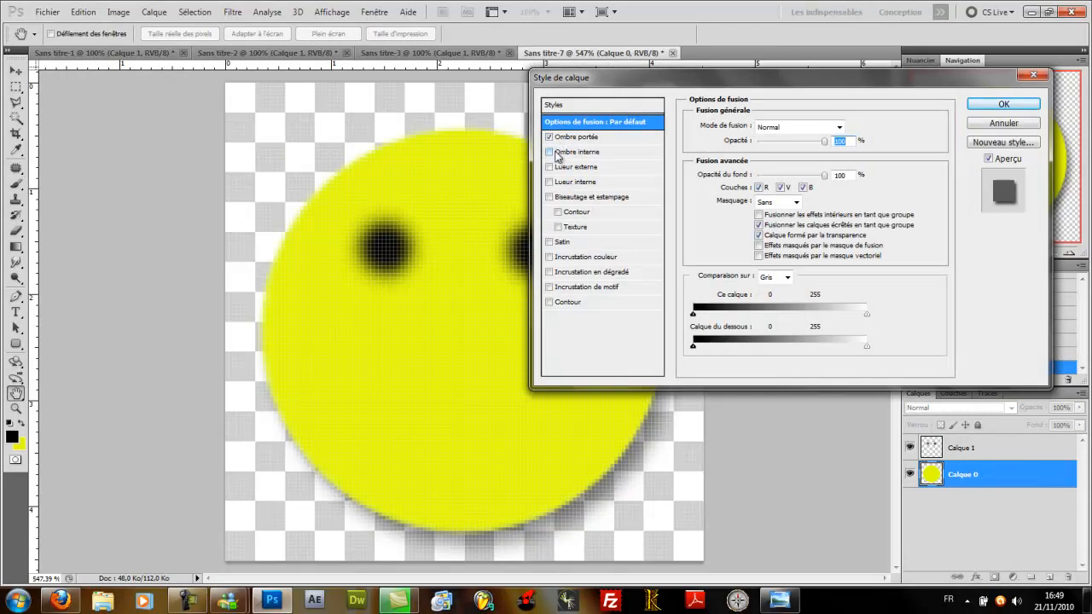
left_click(576, 138)
left_click_drag(833, 182, 818, 188)
type("2")
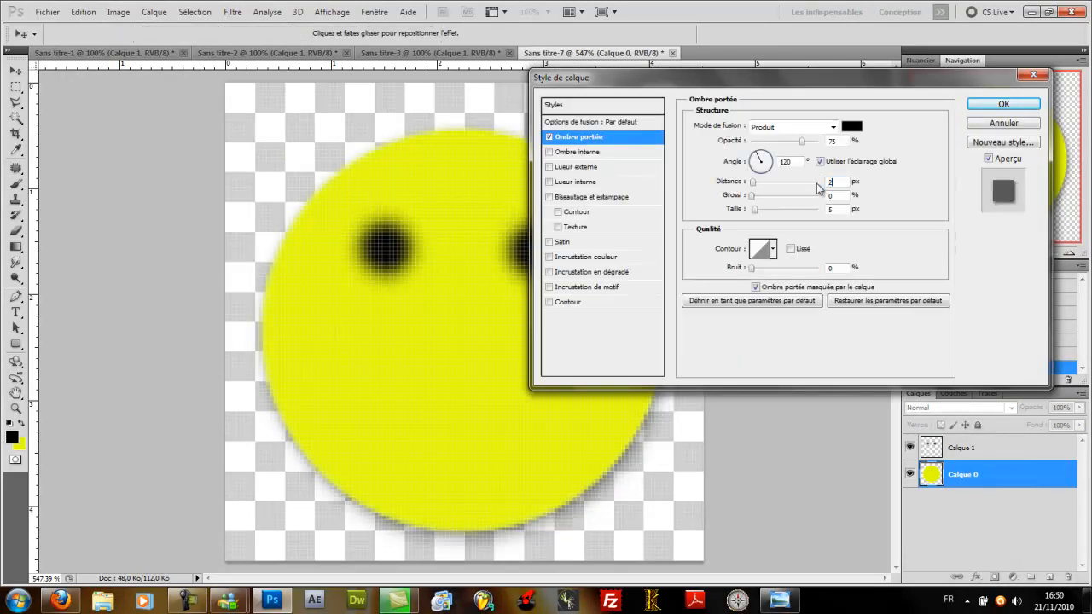
left_click_drag(847, 206, 815, 216)
type("1")
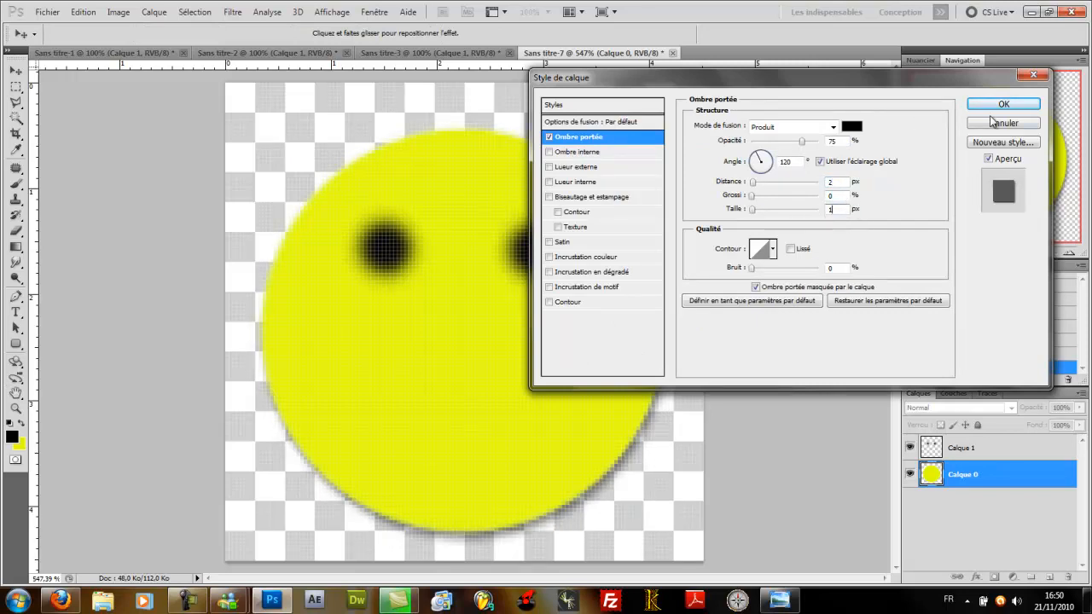
Step: Add a default bevel and emboss plus a 1 px black outside stroke at 35% opacity to the face layer, and apply the layer style
left_click(550, 197)
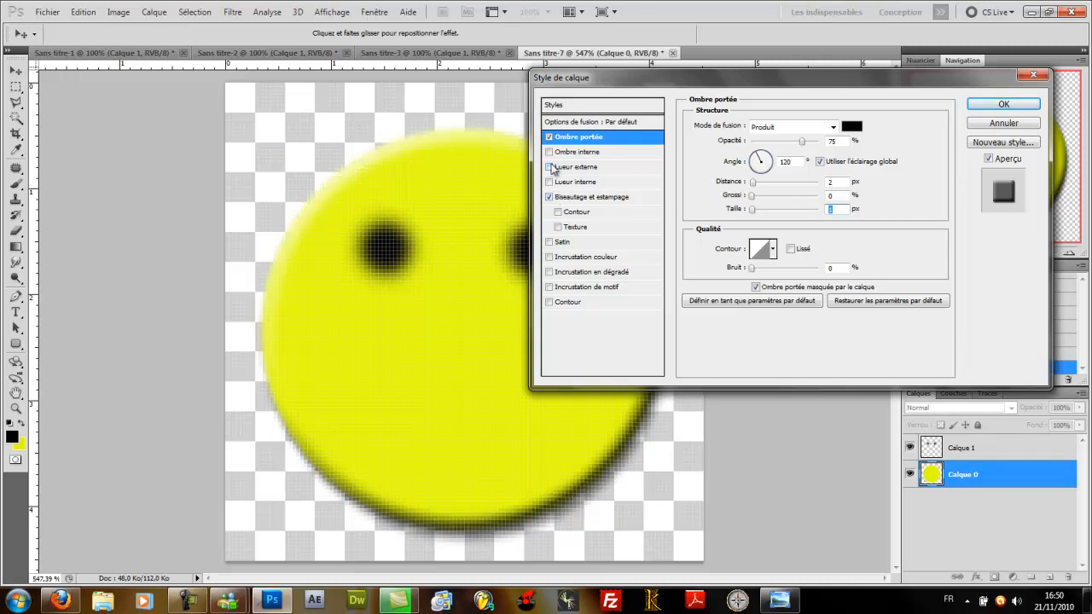
left_click(550, 242)
left_click(550, 242)
left_click(556, 302)
double_click(843, 125)
type("1")
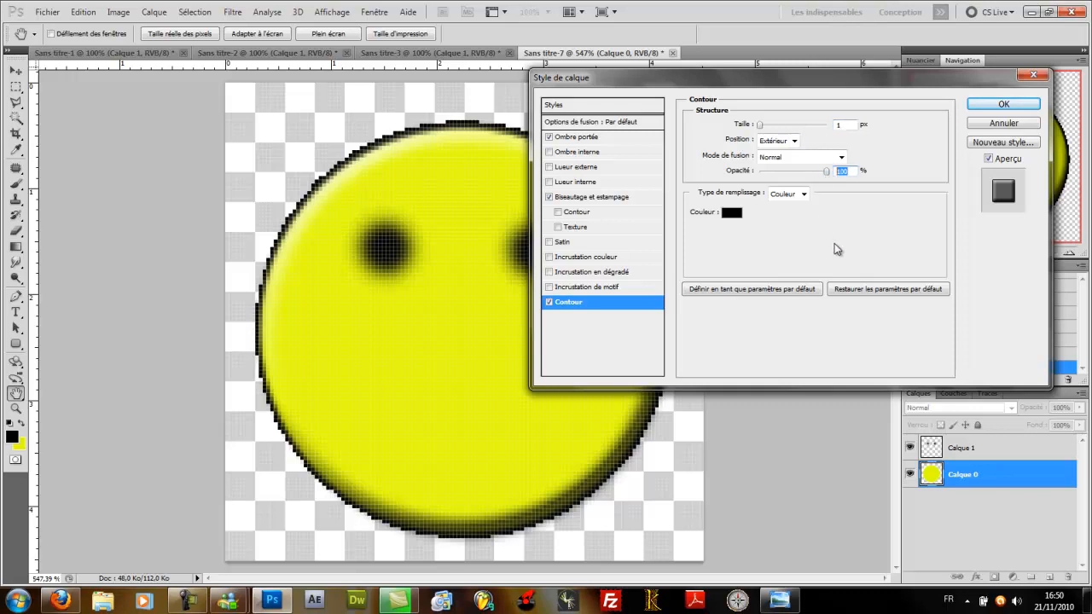
type("35")
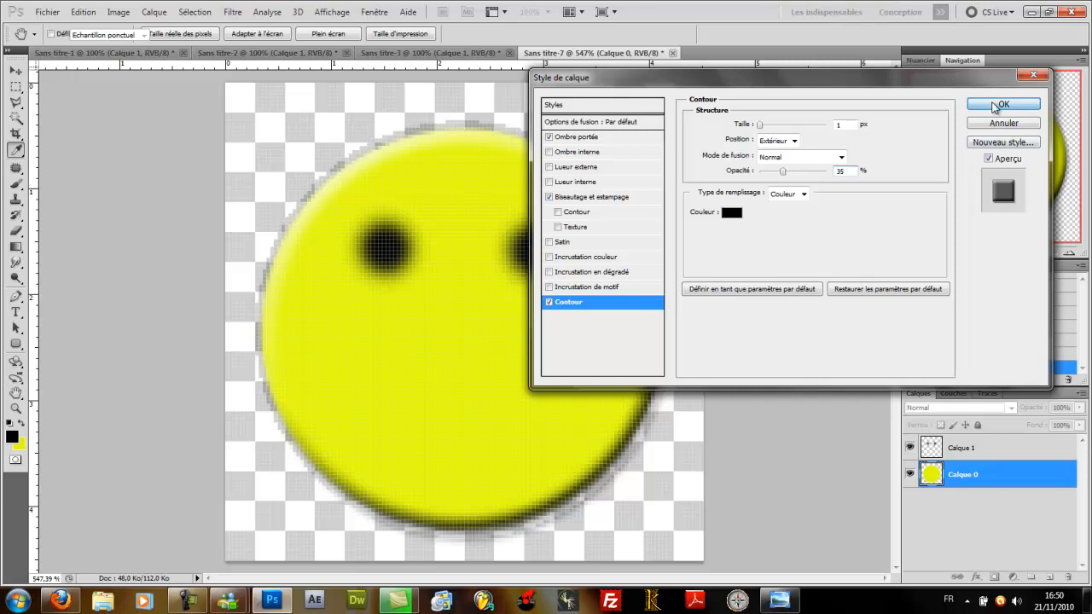
left_click(993, 105)
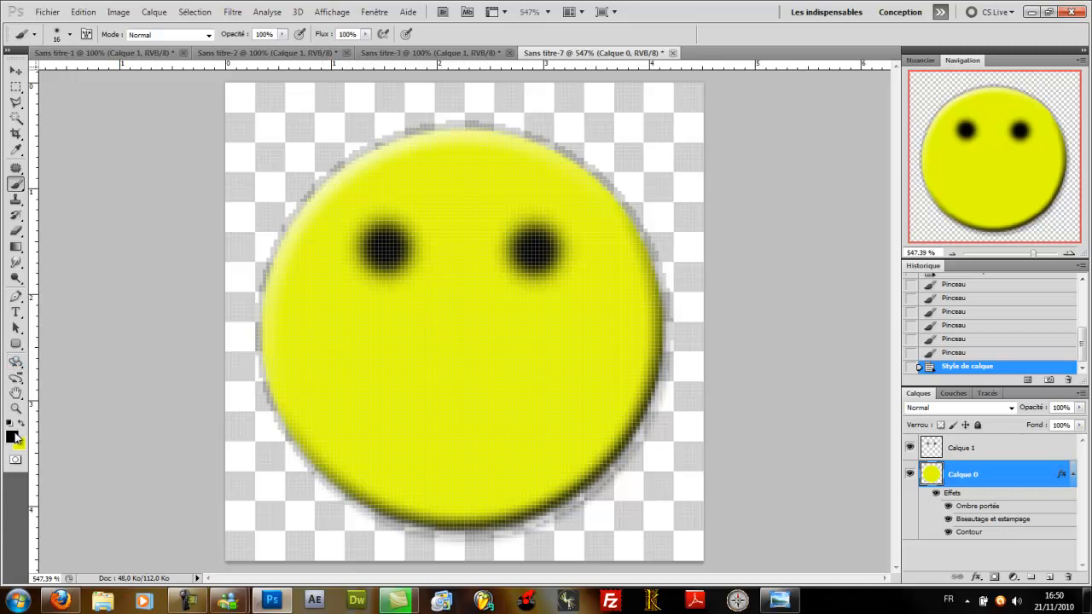
Step: Choose the hard round brush and set its size to 4 px
right_click(438, 346)
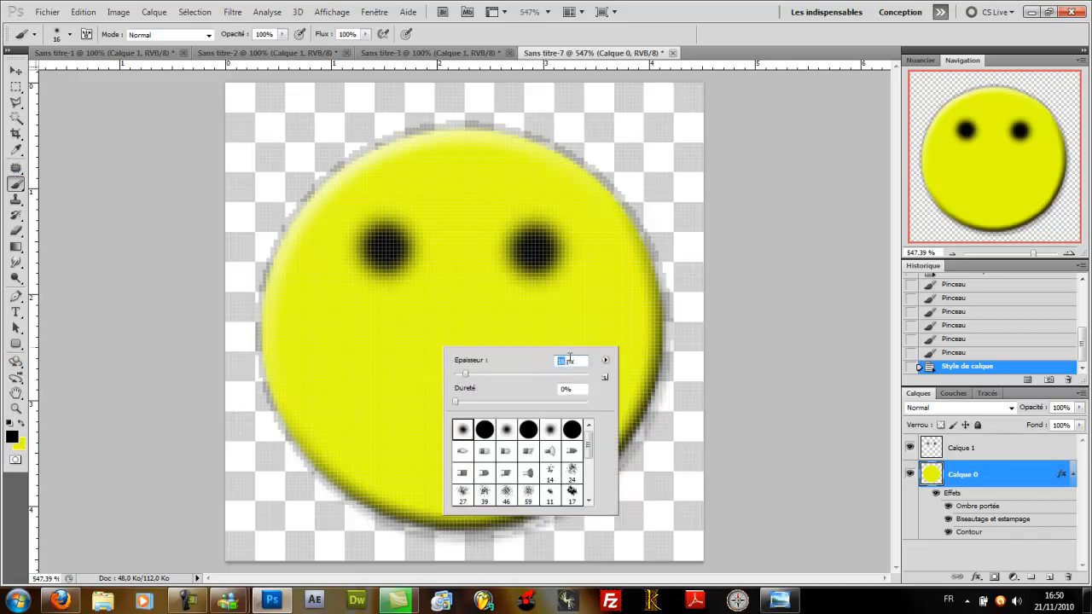
left_click(483, 432)
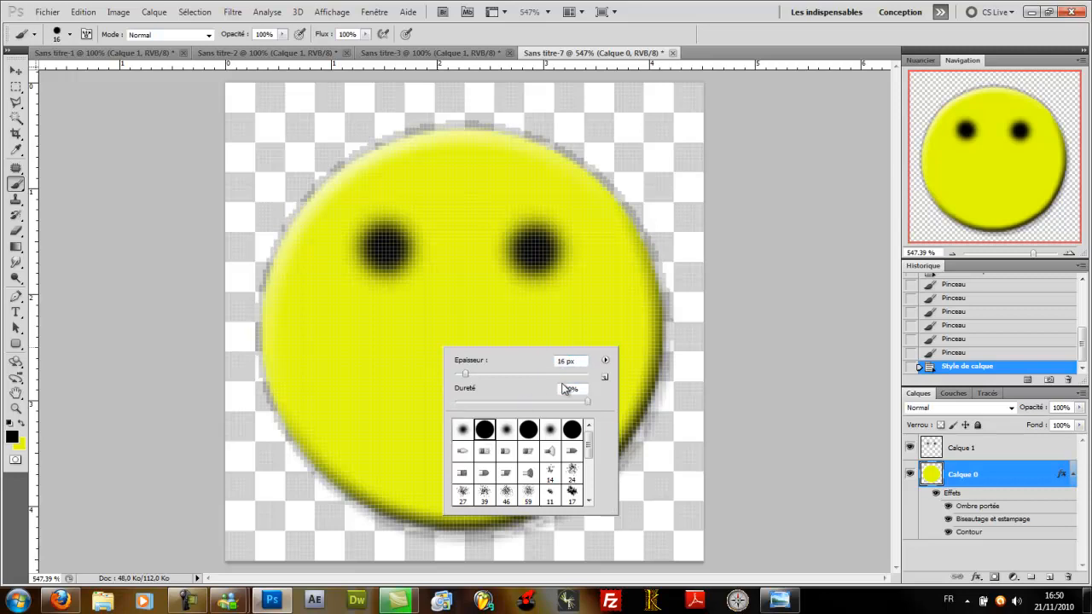
type("6")
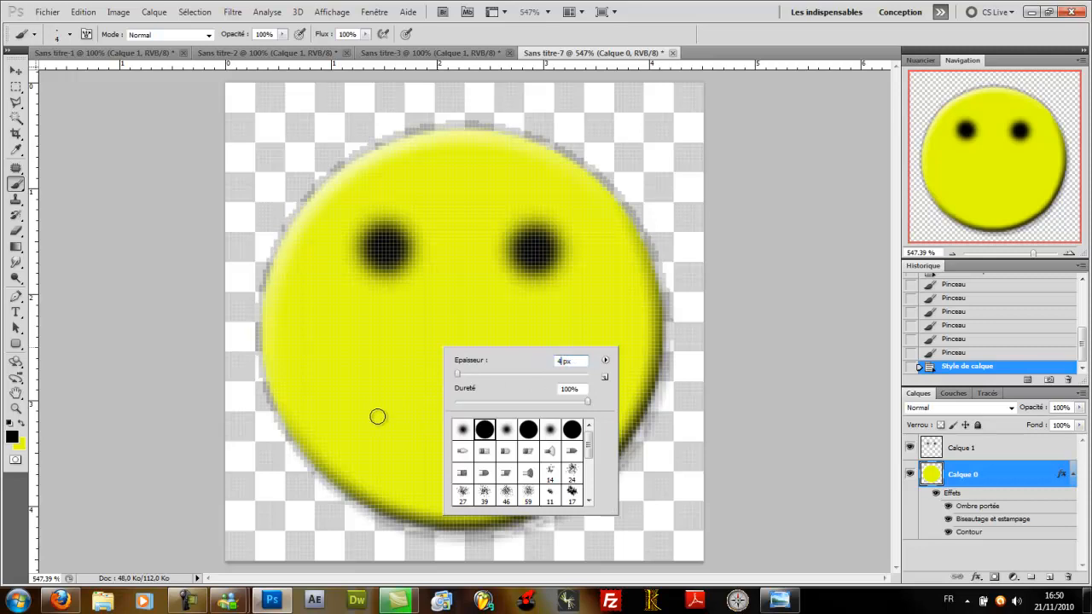
left_click(582, 59)
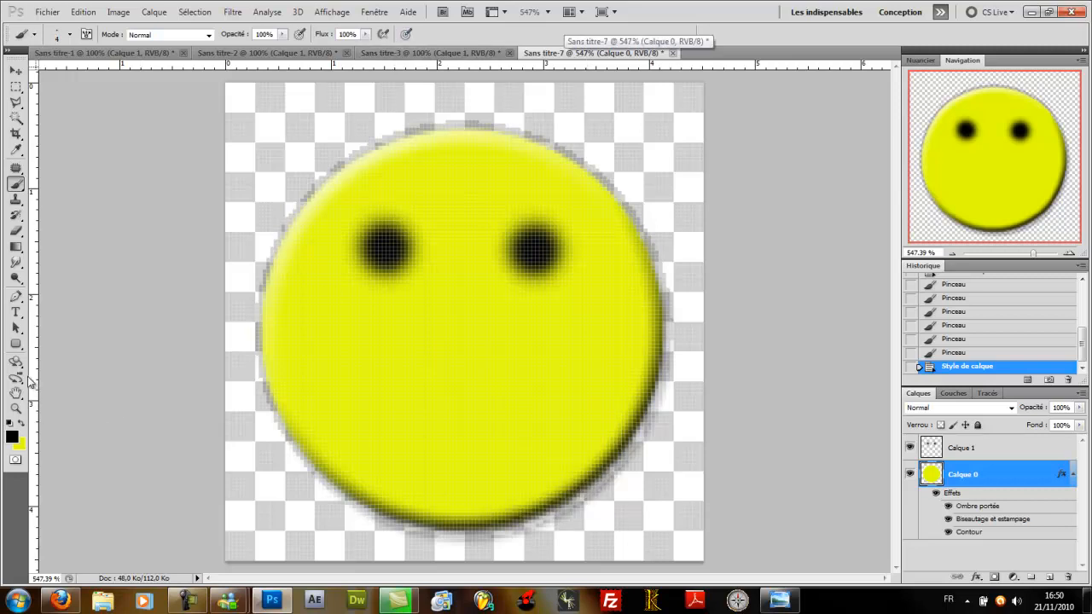
Step: Draw a curved smile path below the eyes with the Pen tool, stroke it with the brush without simulated pressure, and dismiss the path
left_click(15, 296)
left_click(384, 380)
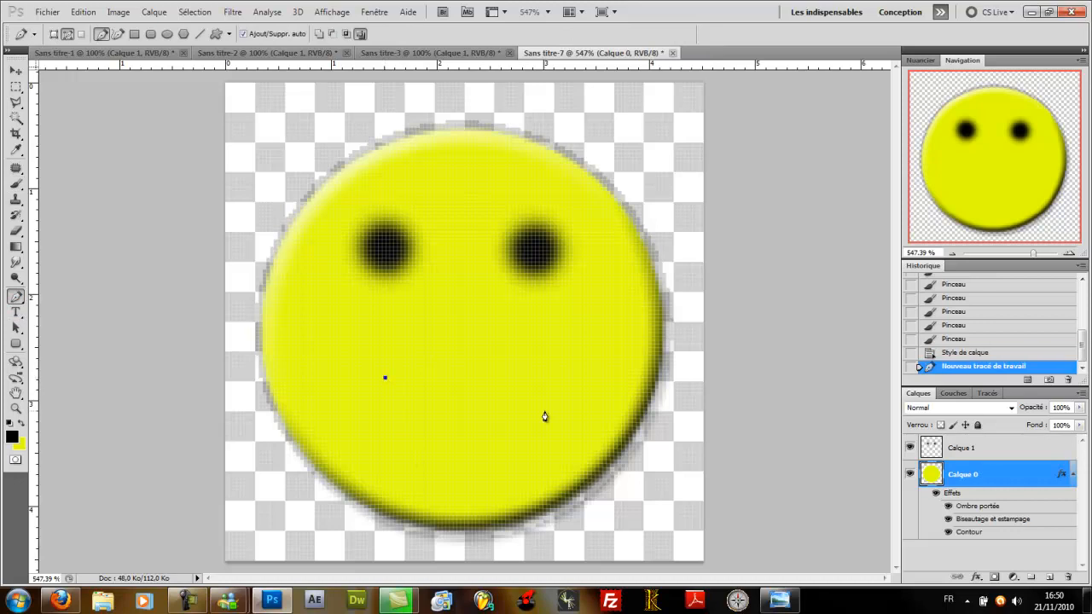
left_click_drag(543, 381, 626, 235)
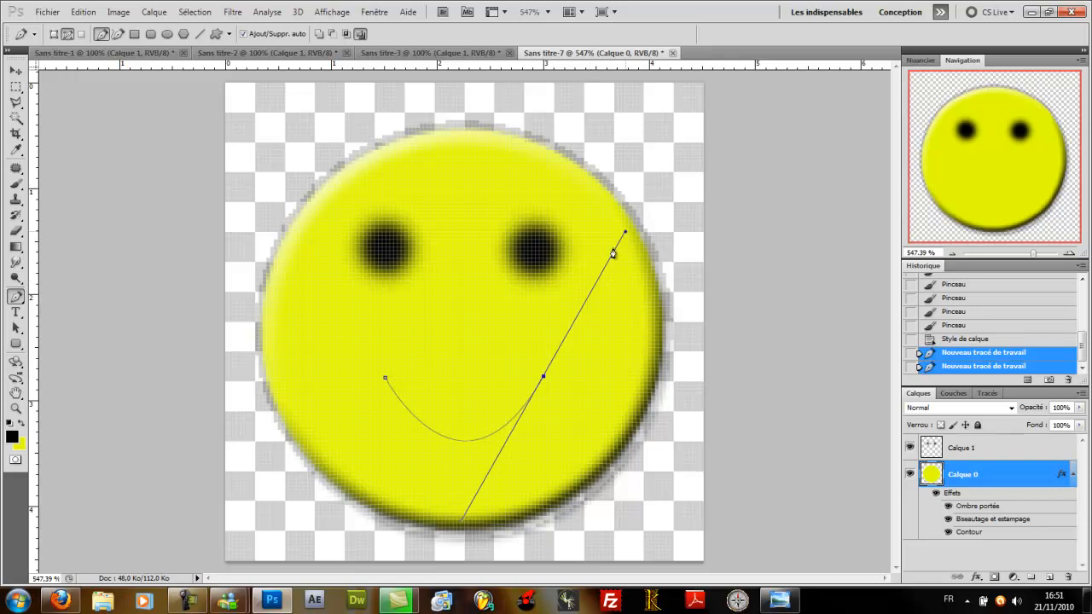
right_click(475, 443)
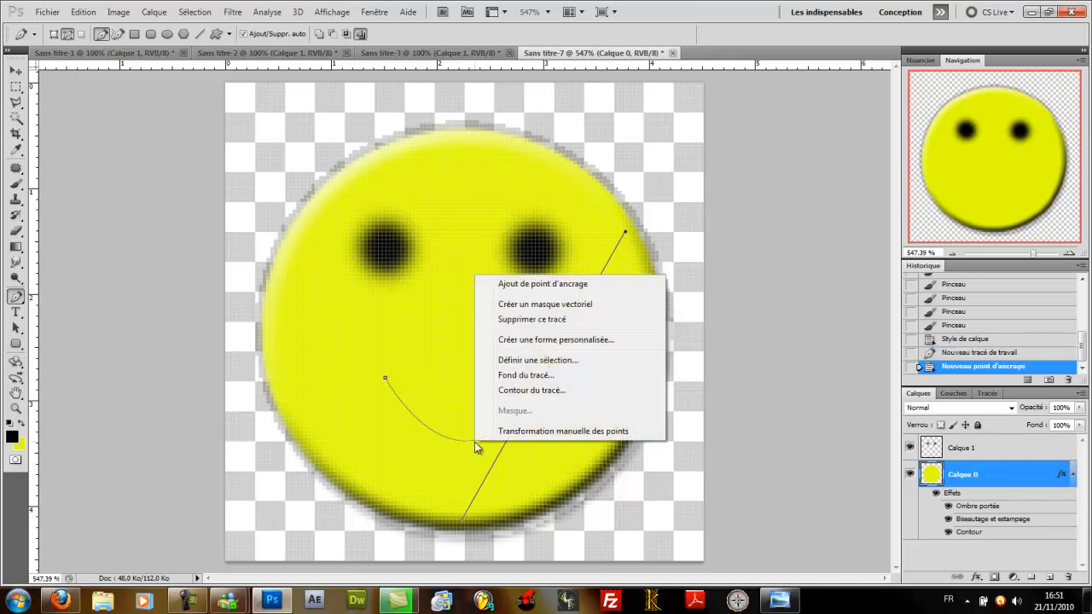
left_click(555, 390)
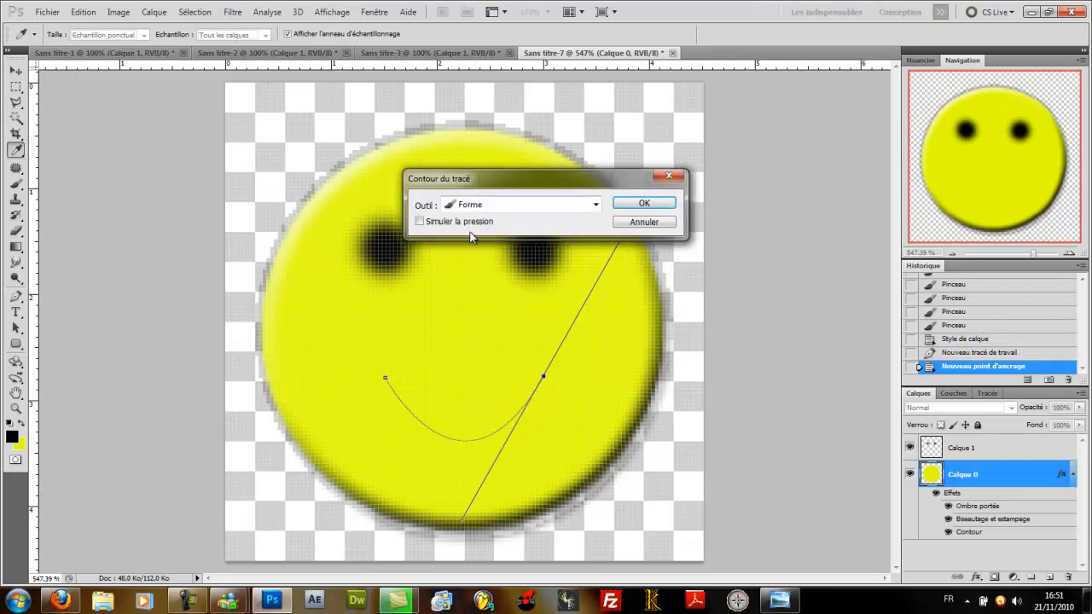
left_click(618, 206)
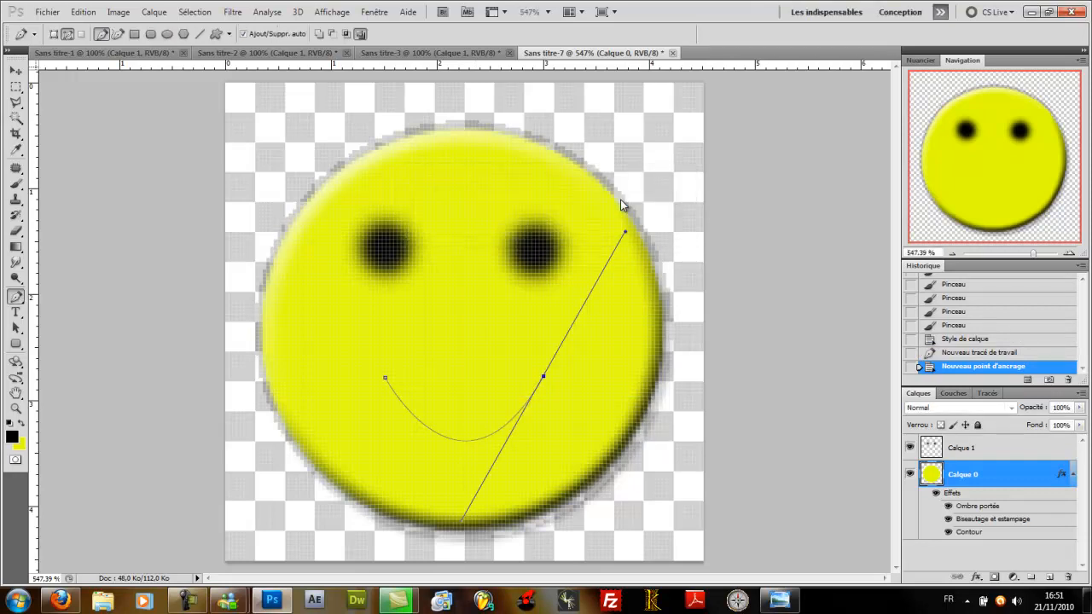
key("Return")
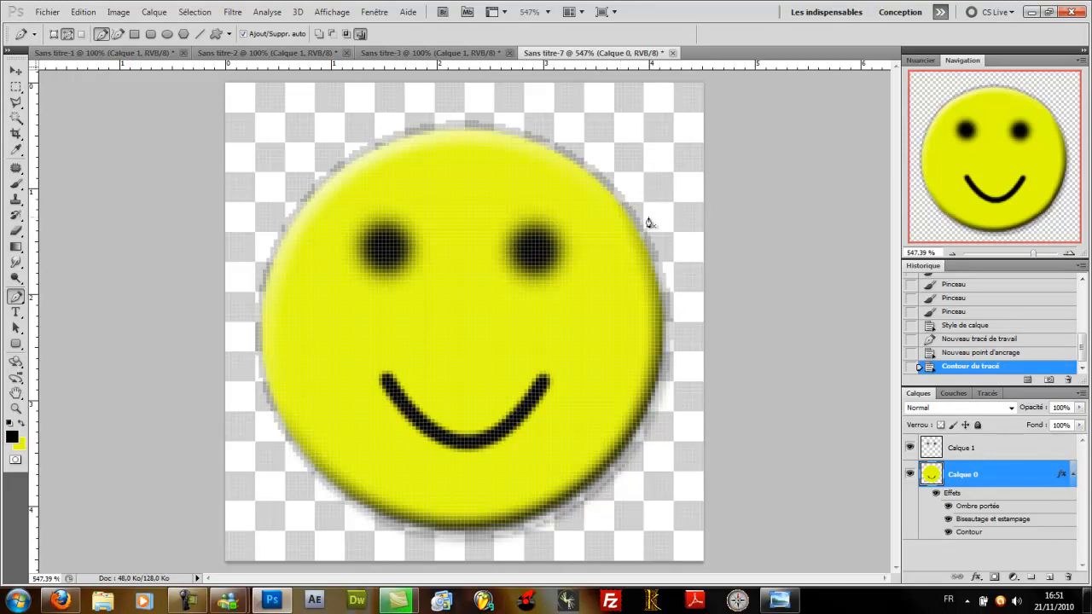
Step: Save a copy of the smiley as a non-interlaced PNG on the desktop, replacing the existing smiley.png
mouse_move(1032, 254)
left_mouse_down()
mouse_move(1024, 260)
mouse_move(1035, 261)
left_mouse_up()
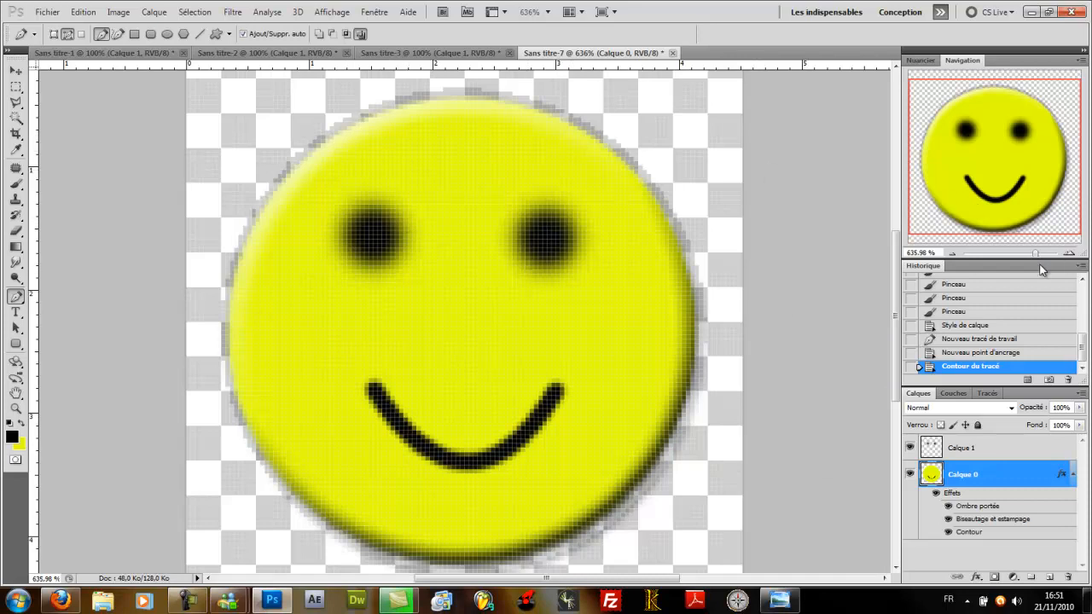
left_click_drag(1036, 256, 1034, 257)
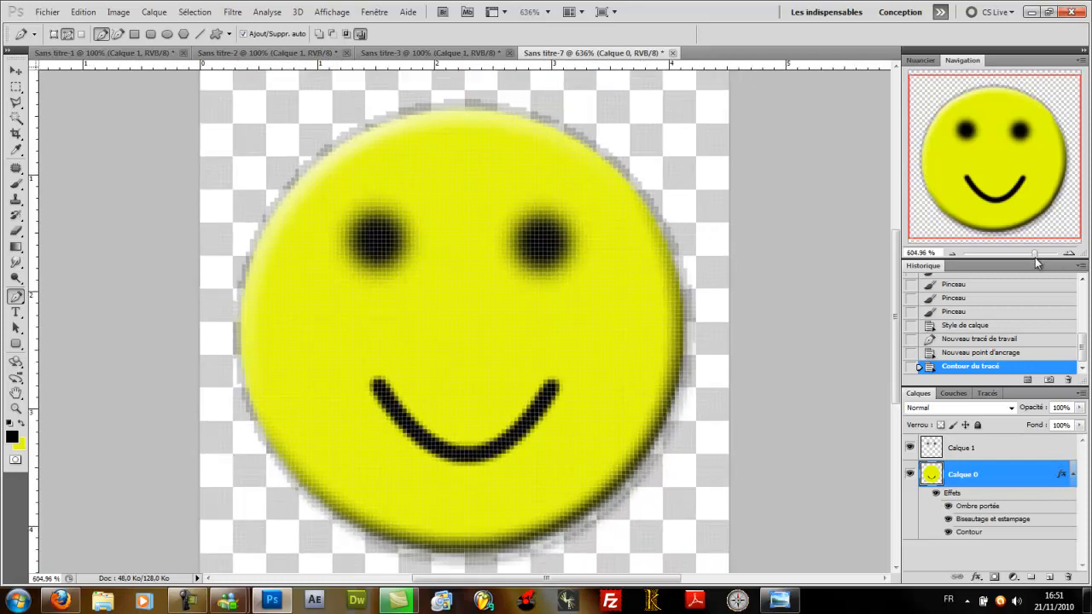
key("ctrl+shift+s")
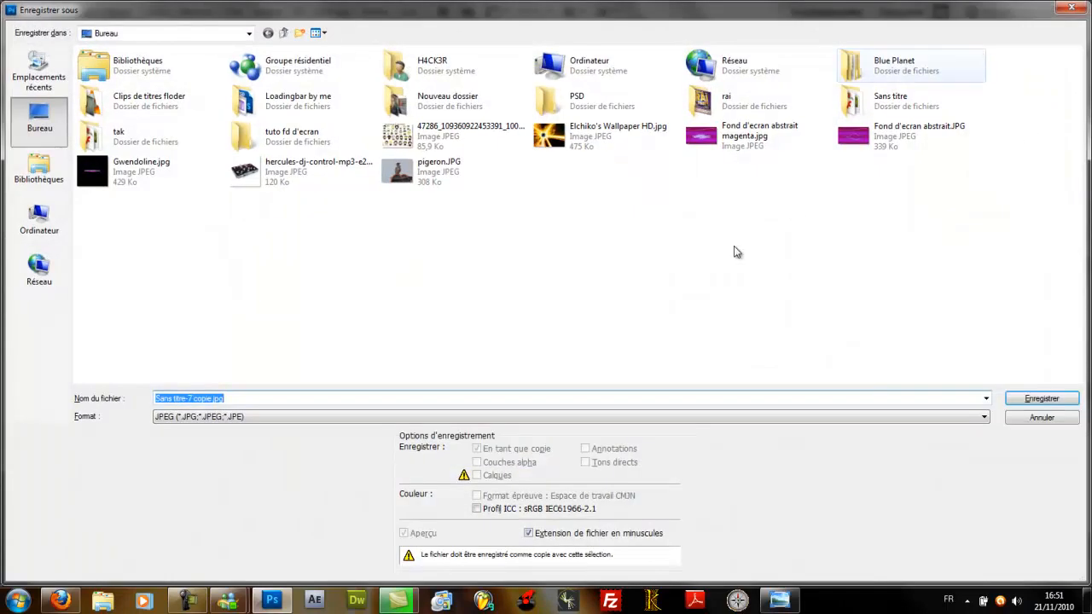
left_click(220, 416)
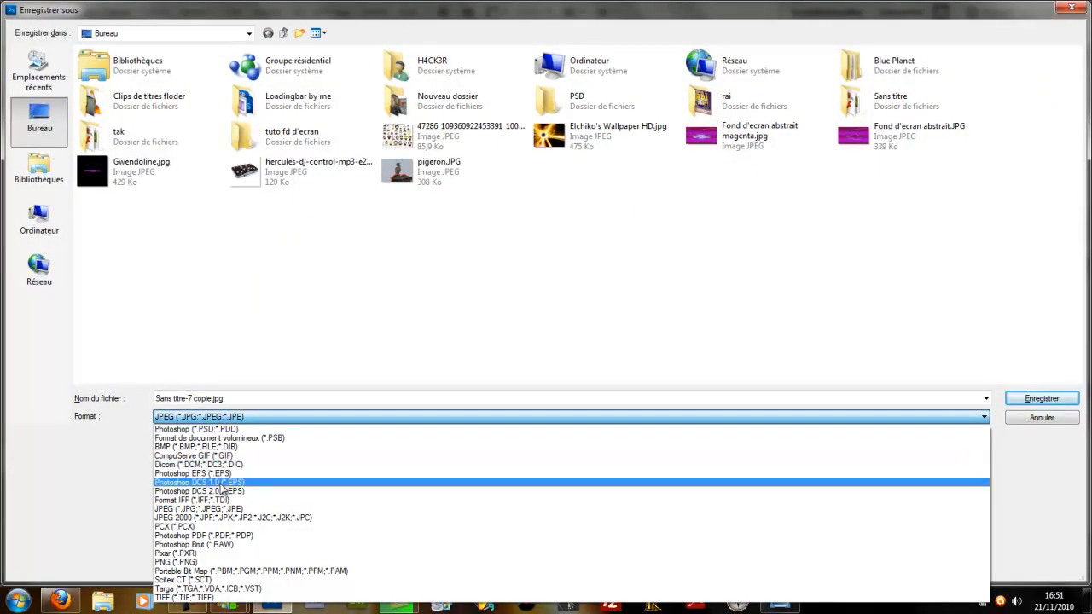
left_click(179, 562)
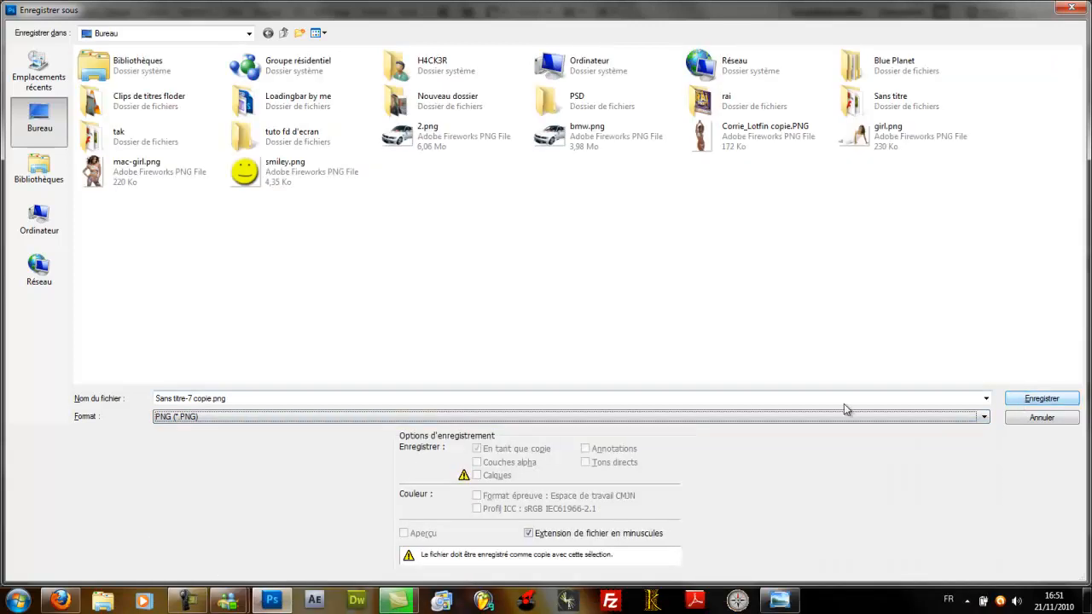
left_click(286, 170)
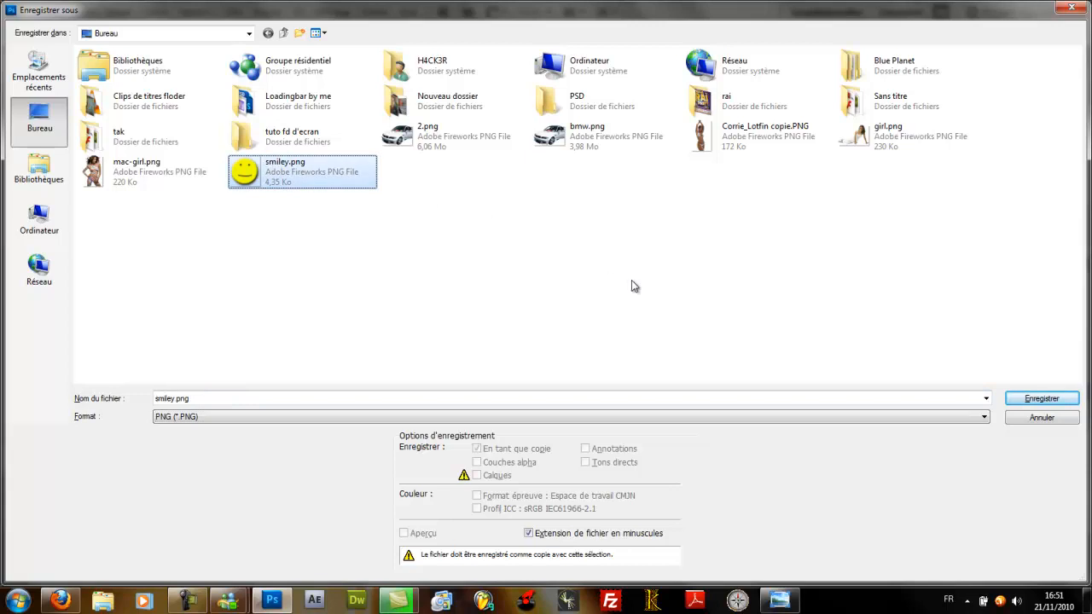
left_click(1065, 405)
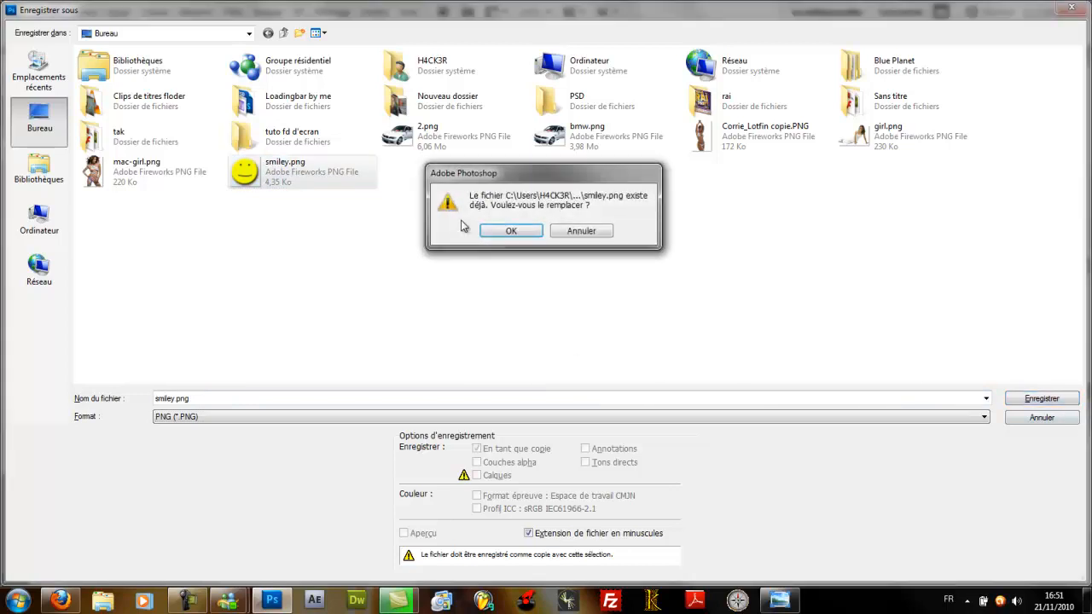
left_click(503, 231)
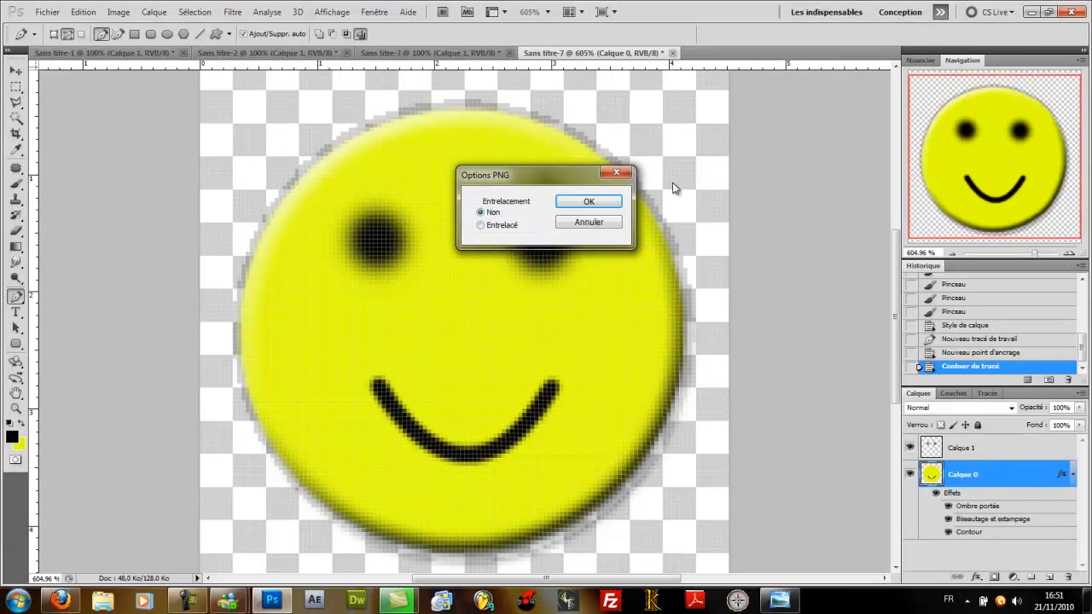
left_click(604, 201)
Step: Open smiley.png from the desktop in Firefox to check the exported image, and minimize the browser
left_click(1085, 602)
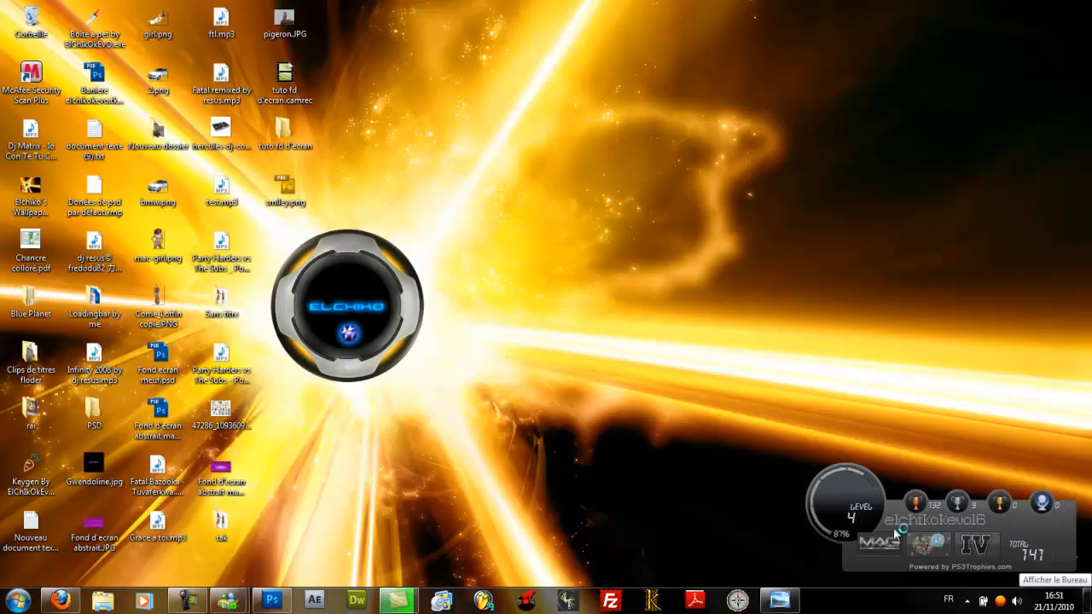
right_click(282, 186)
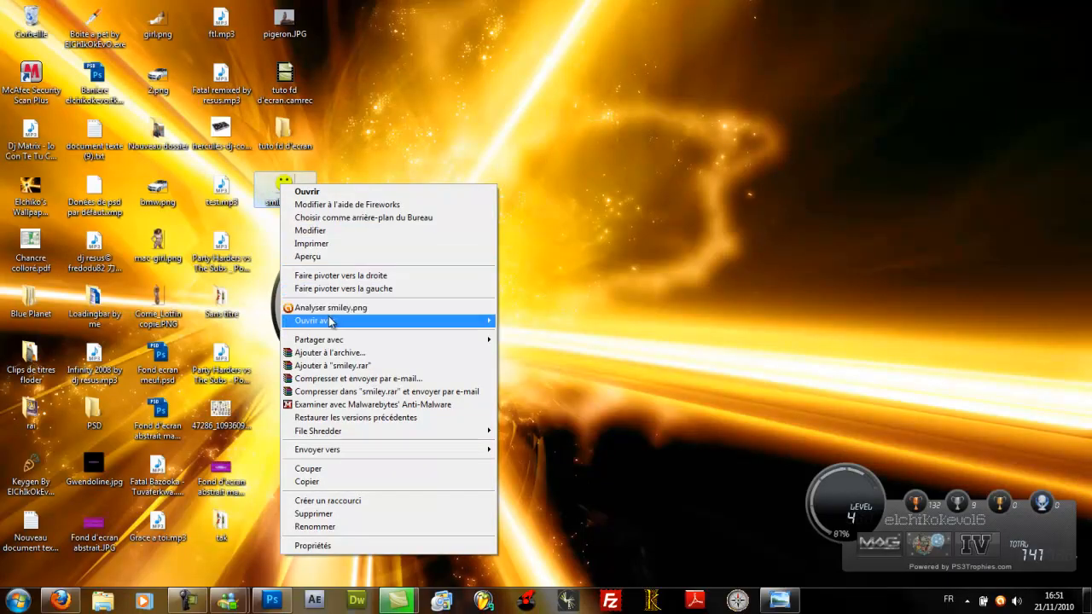
mouse_move(331, 321)
left_click(540, 383)
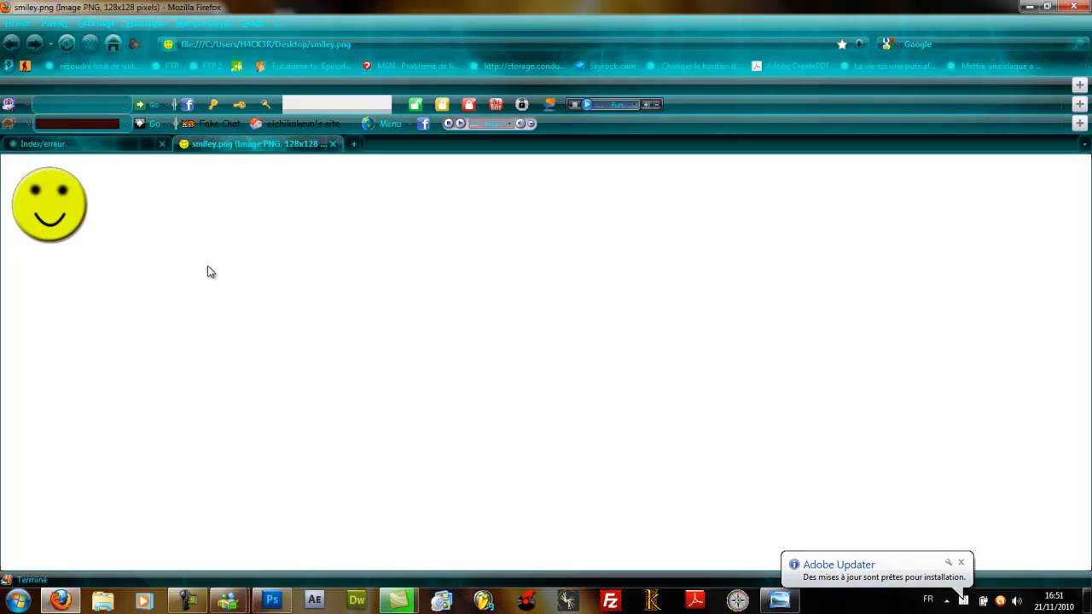
left_click_drag(53, 224, 719, 124)
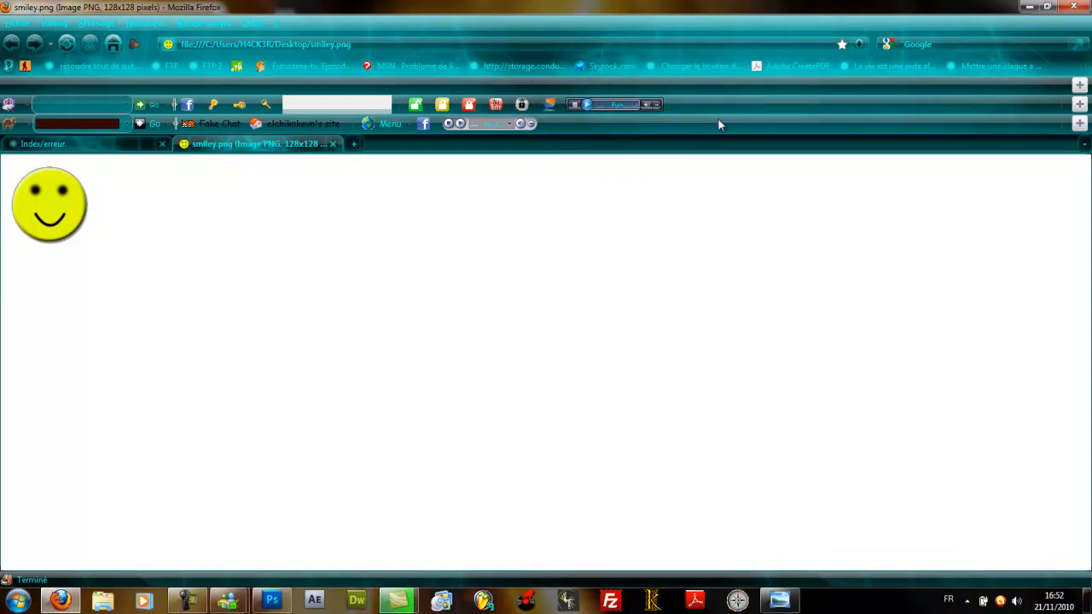
left_click(1024, 6)
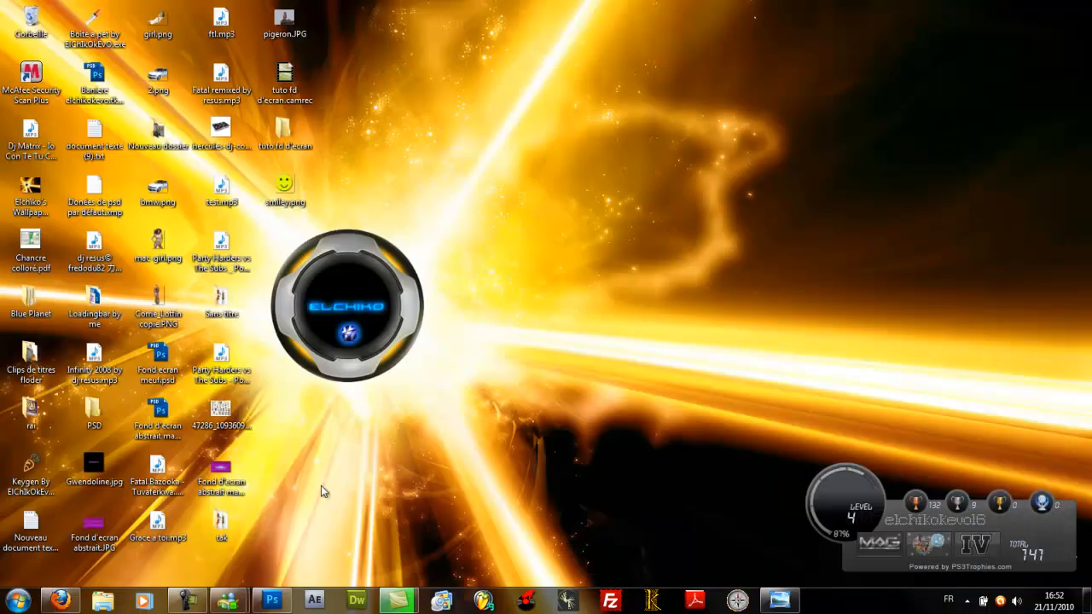
Step: Switch back to Photoshop, merge the eyes layer Calque 1 down into Calque 0, and select the whole canvas
left_click(271, 600)
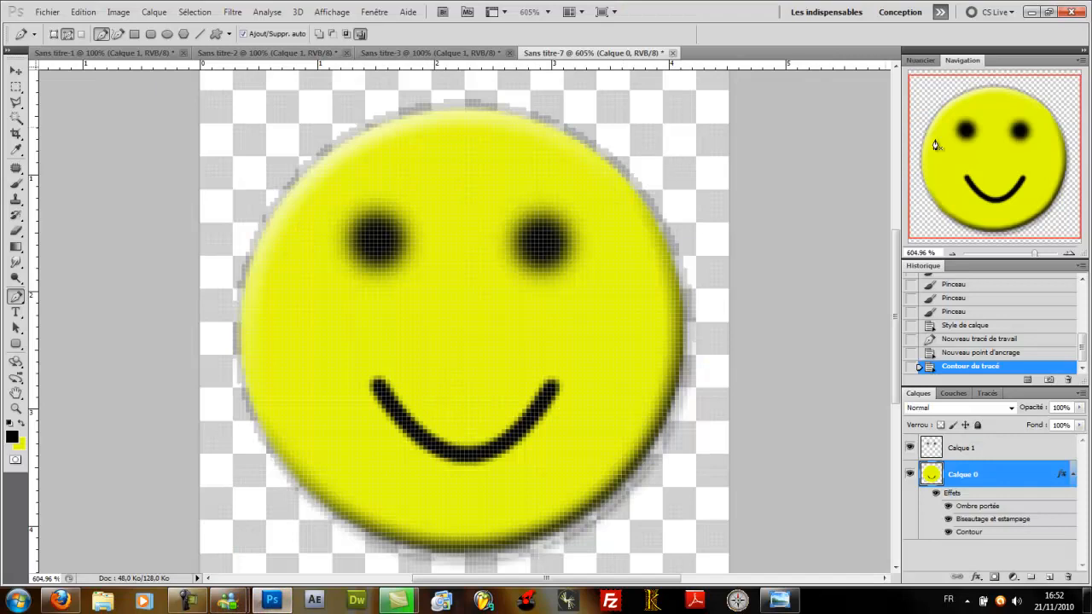
left_click_drag(1037, 252, 1041, 252)
left_click_drag(1023, 185, 1025, 141)
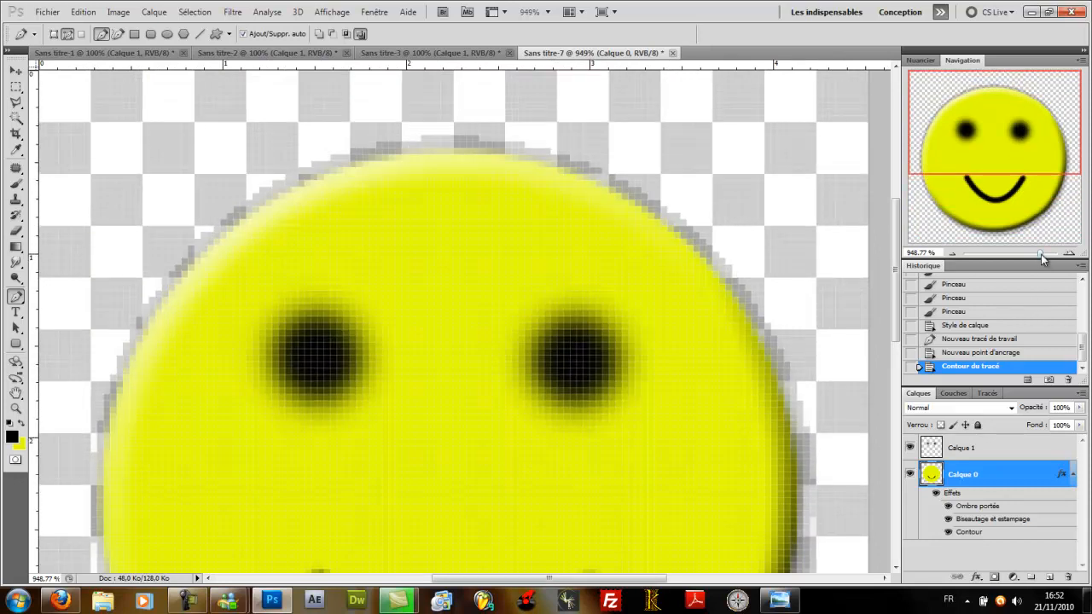
left_click_drag(1045, 256, 1034, 253)
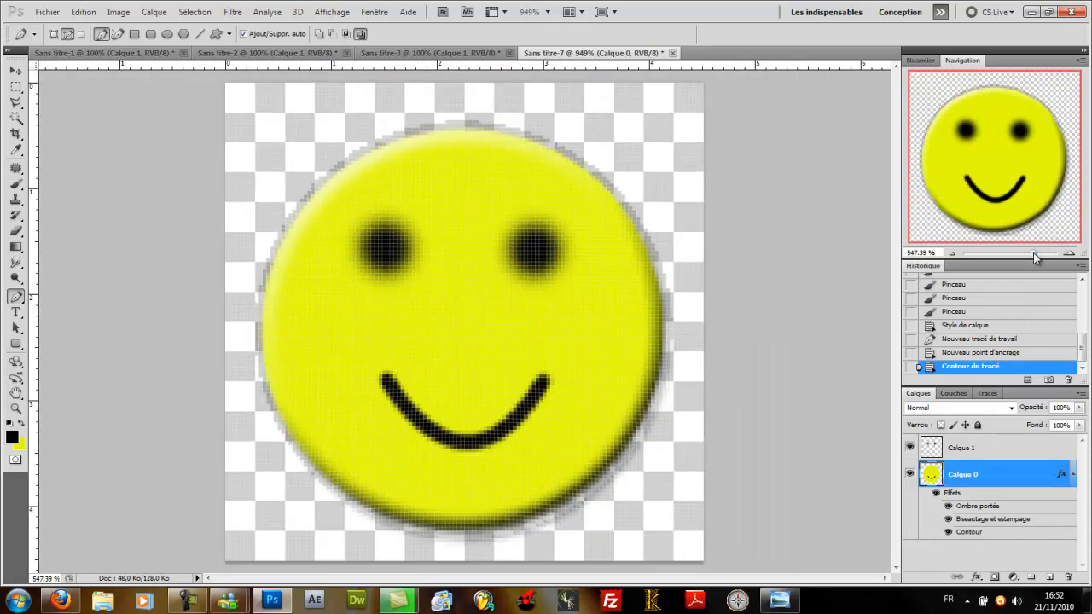
left_click(996, 454)
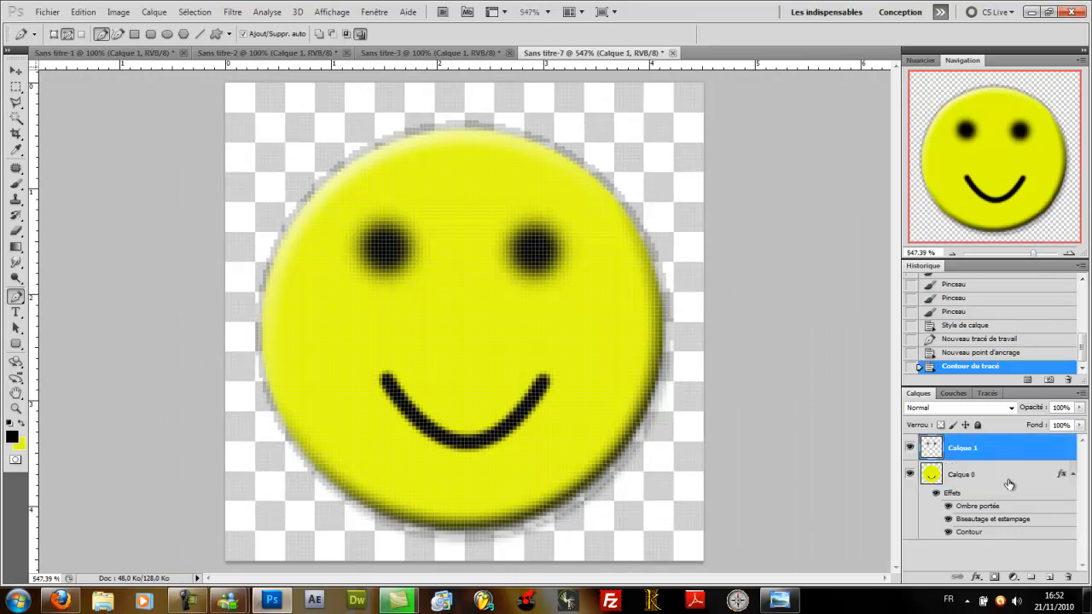
key("ctrl+e")
key("ctrl+a")
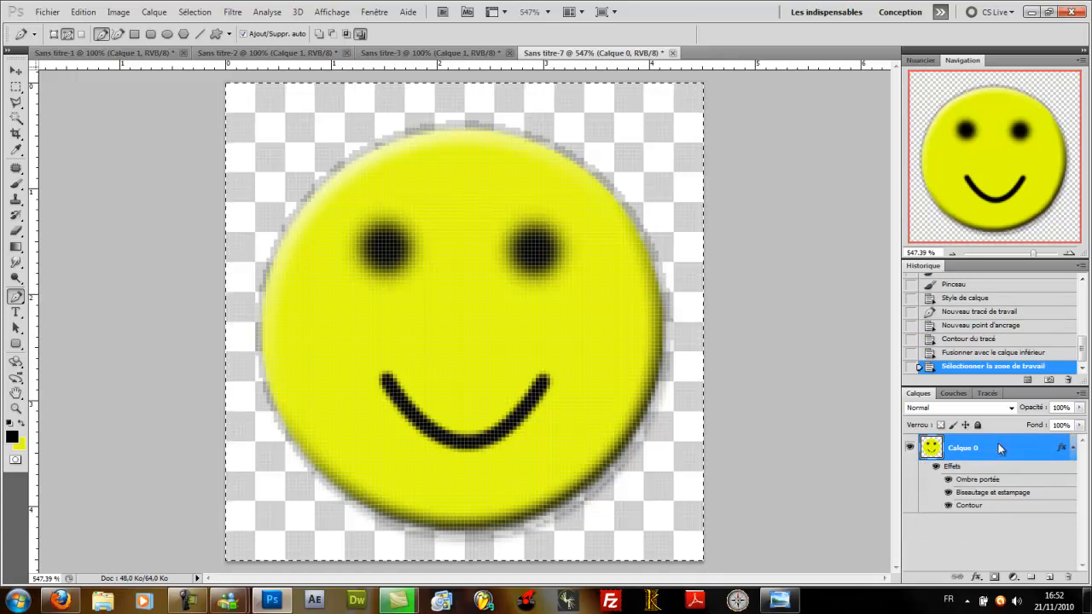
Step: Try flattening the merged smiley image and undo the flattening
right_click(999, 447)
left_click(1006, 435)
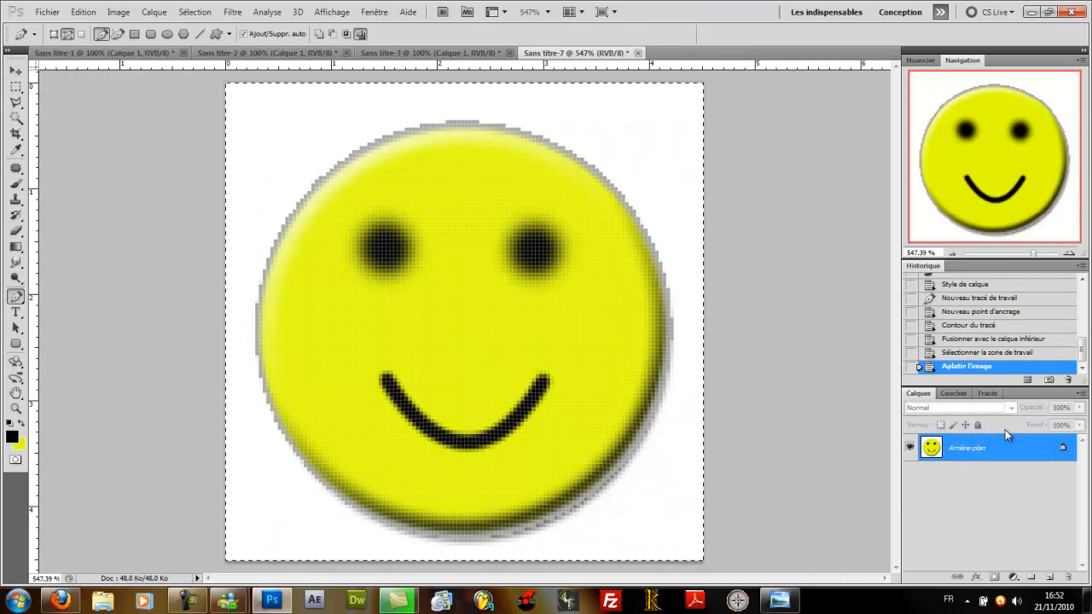
key("ctrl+z")
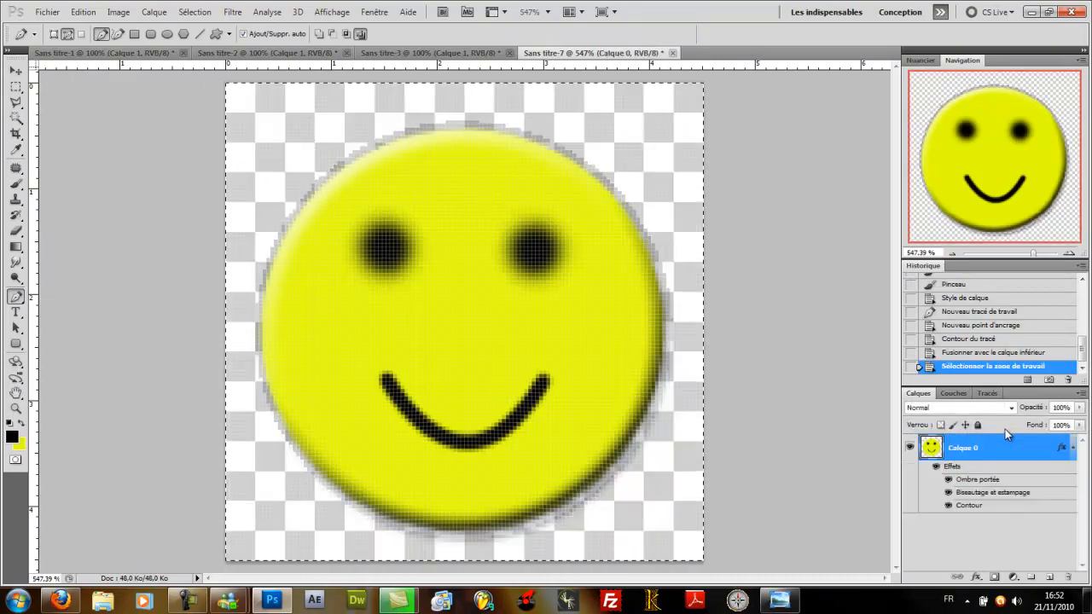
Step: Cut the selected smiley pixels from Calque 0 and resize the empty image to 256 x 256 pixels
key("ctrl+x")
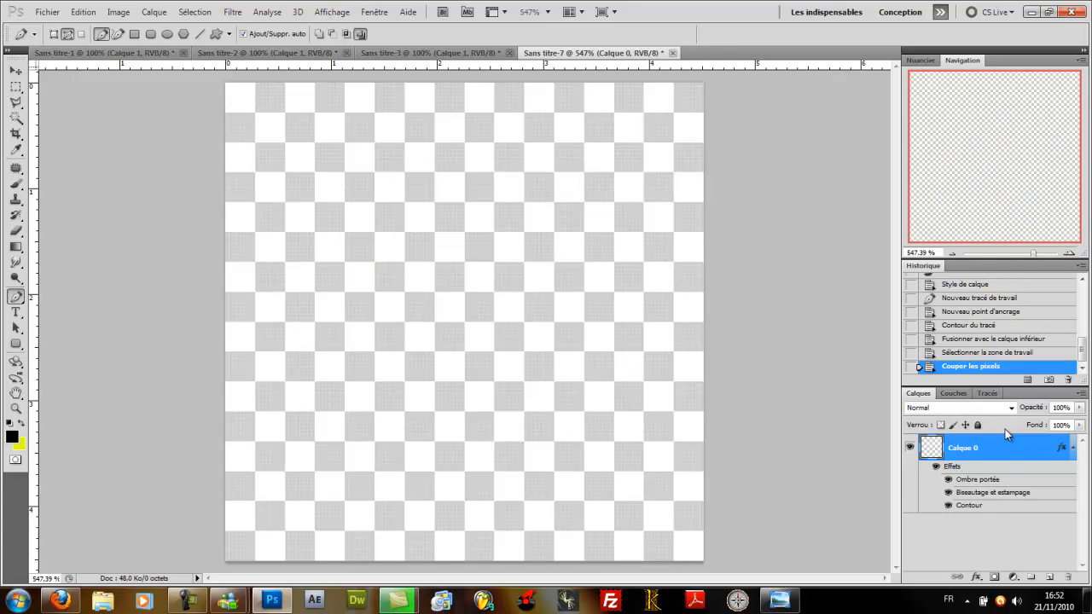
key("ctrl+alt+i")
type("266")
key("BackSpace")
key("BackSpace")
type("56")
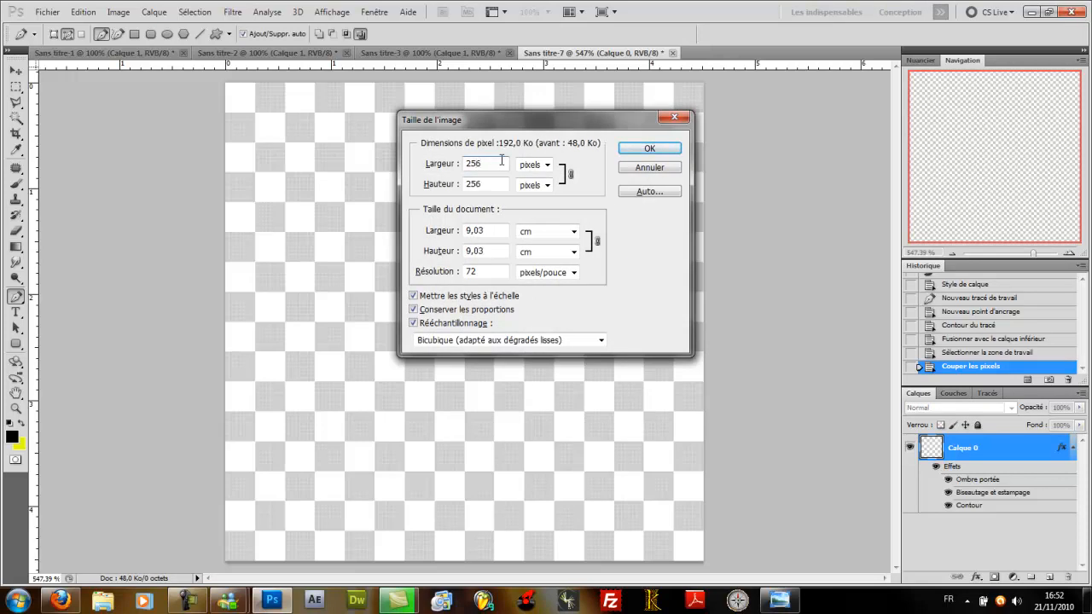
key("Return")
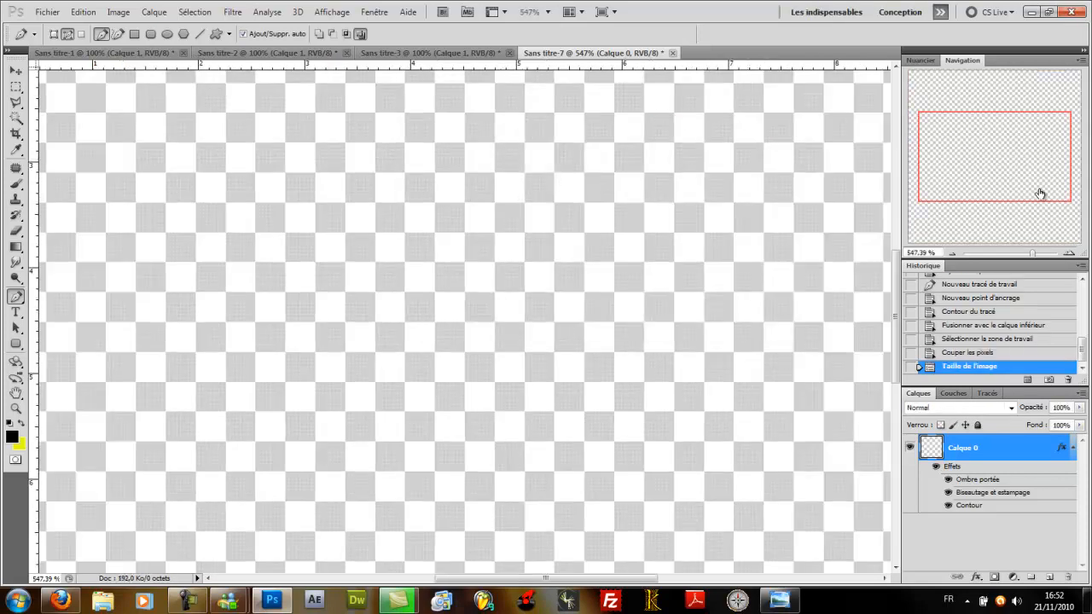
Step: Paste the cut smiley onto the enlarged canvas and check its layer effects up close
left_click_drag(1029, 252, 1025, 253)
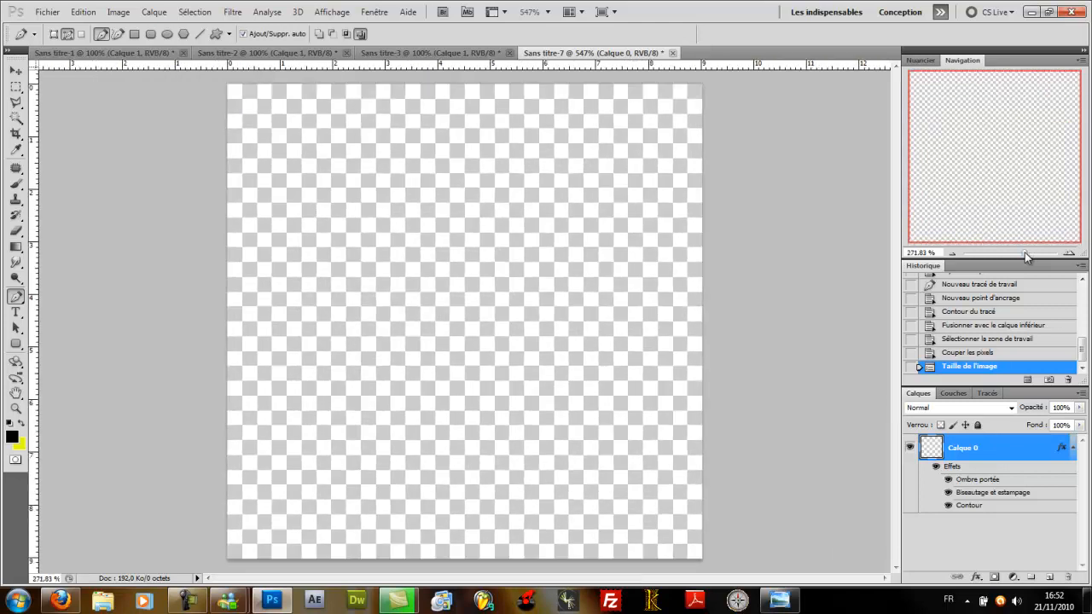
key("ctrl+v")
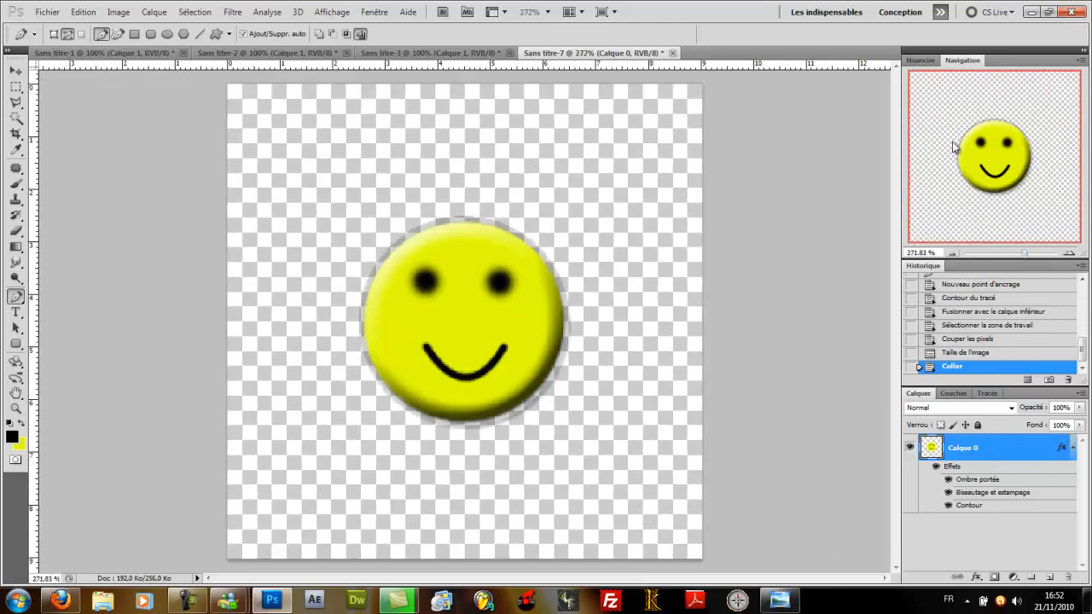
left_click_drag(1025, 256, 1031, 255)
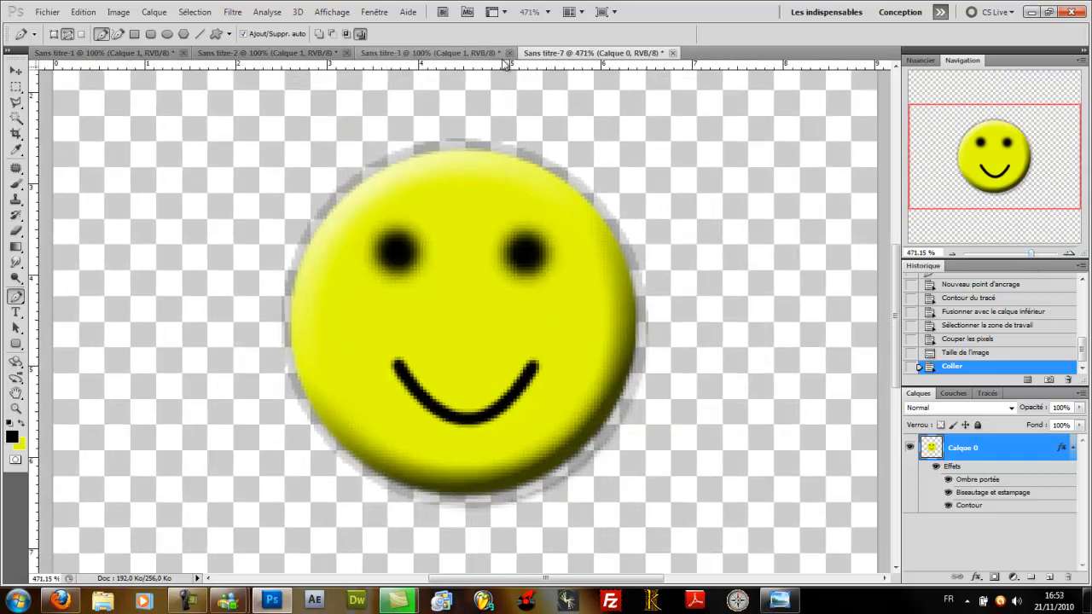
left_click_drag(1030, 166, 1030, 161)
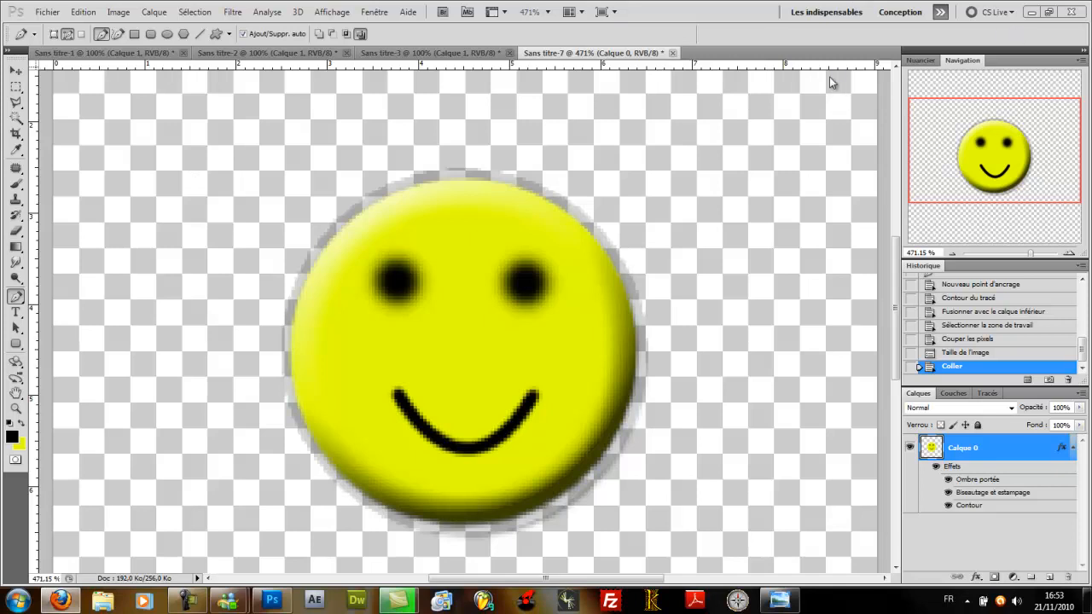
Step: Switch to Firefox and search Google Images for "coeur png"
left_click(1032, 13)
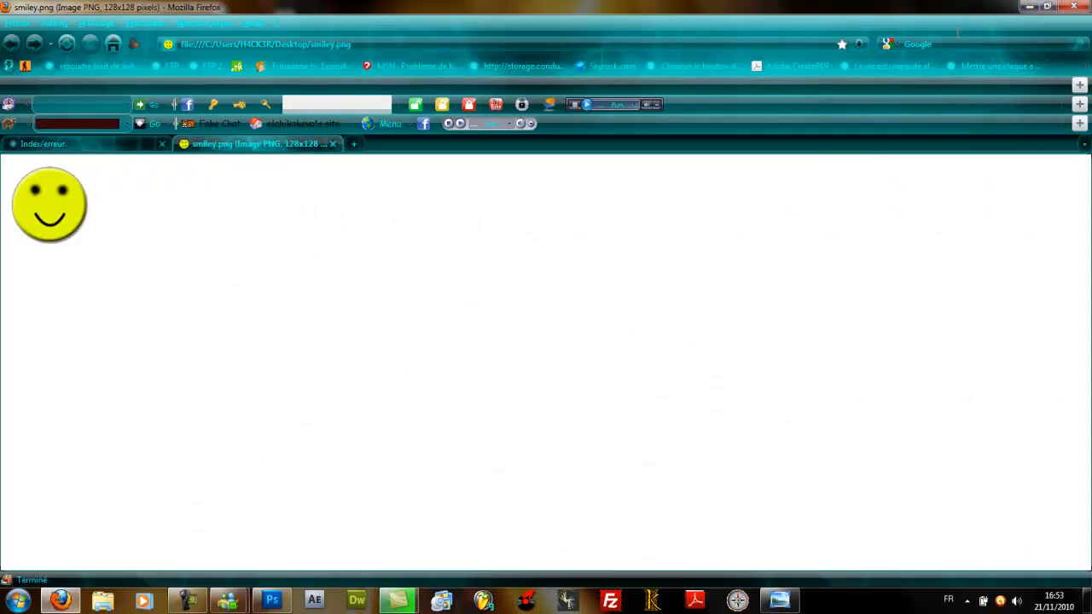
key("Return")
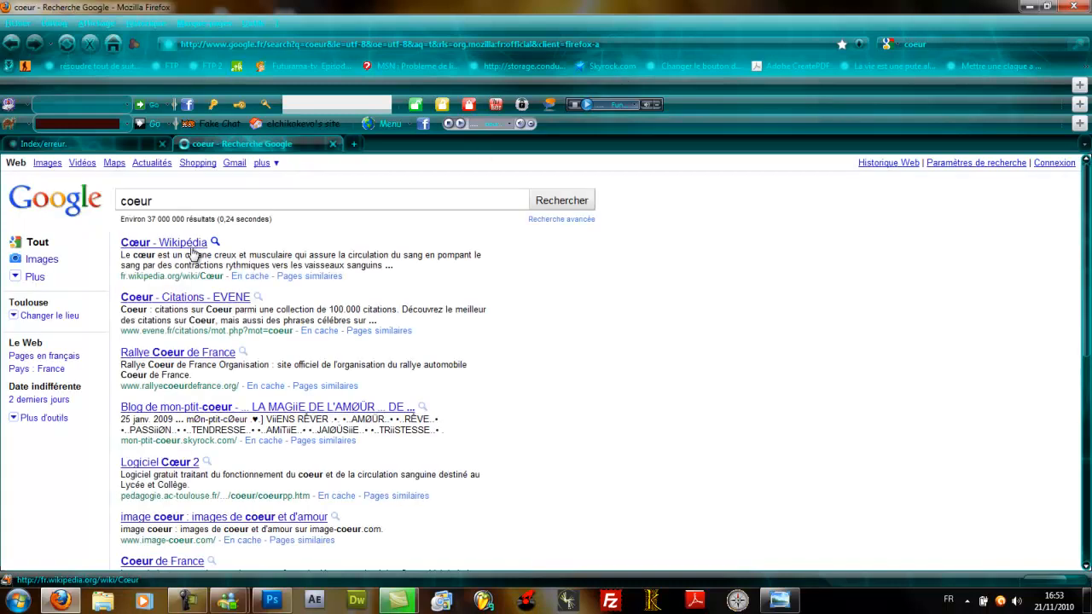
left_click(47, 162)
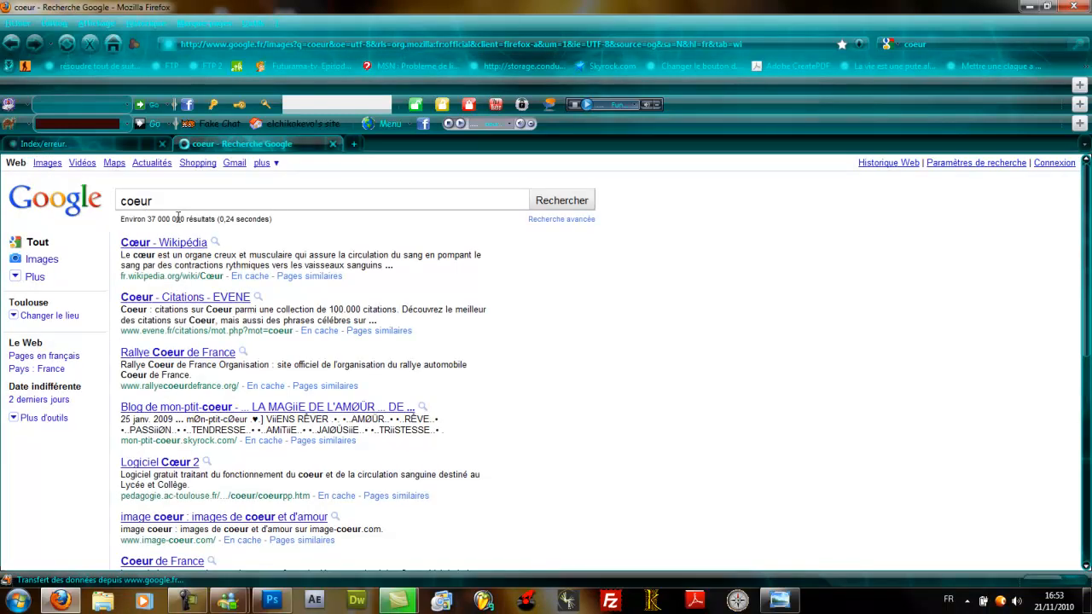
left_click(207, 205)
type("png")
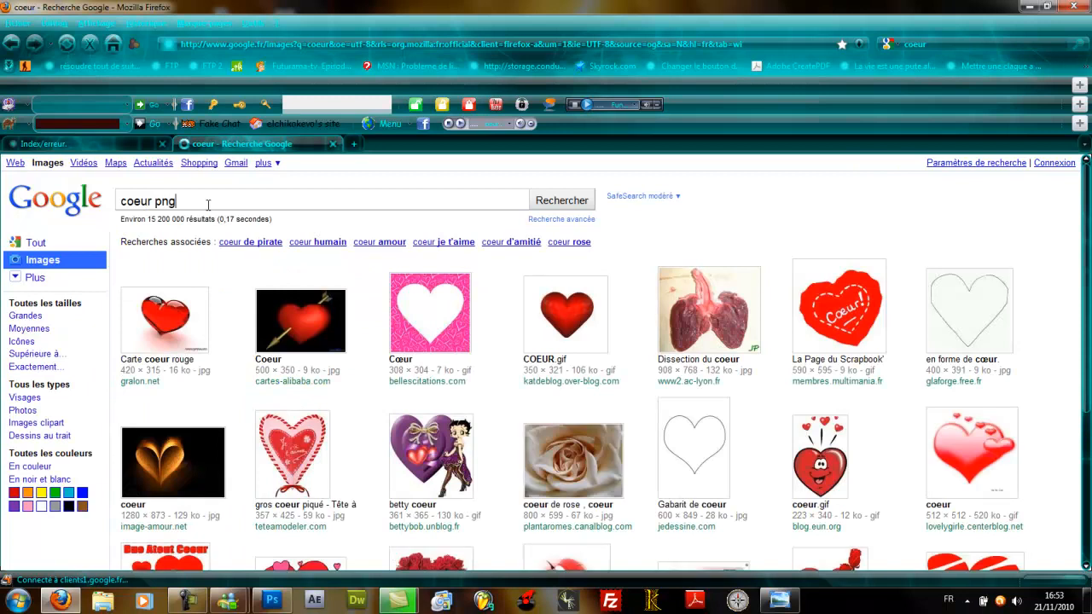
key("Return")
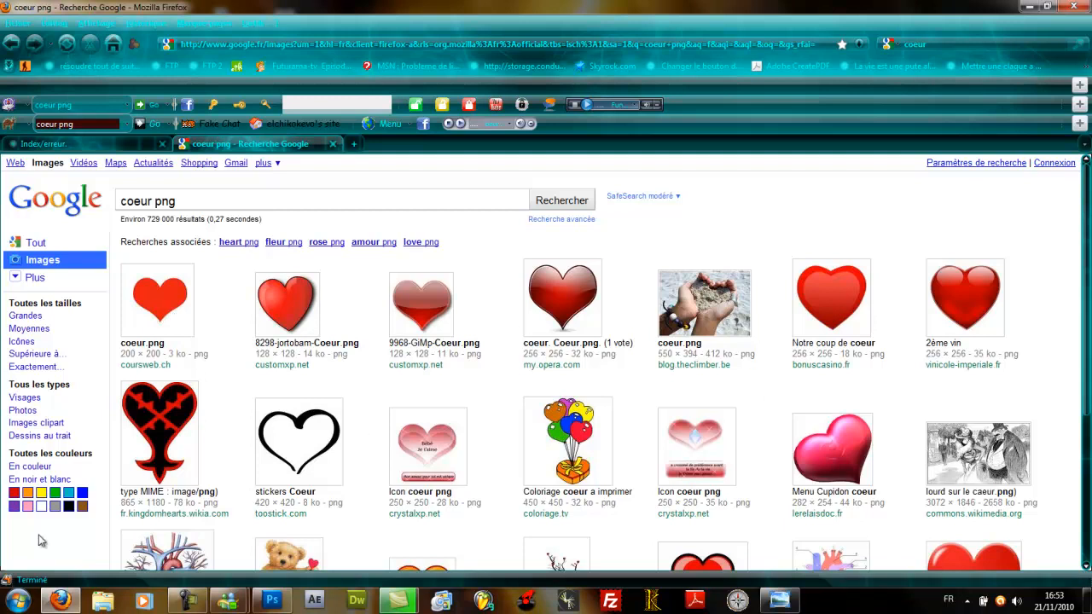
Step: Try the icon and medium size filters on the heart images, and limit the results to exactly 64 x 64 pixels
left_click(31, 341)
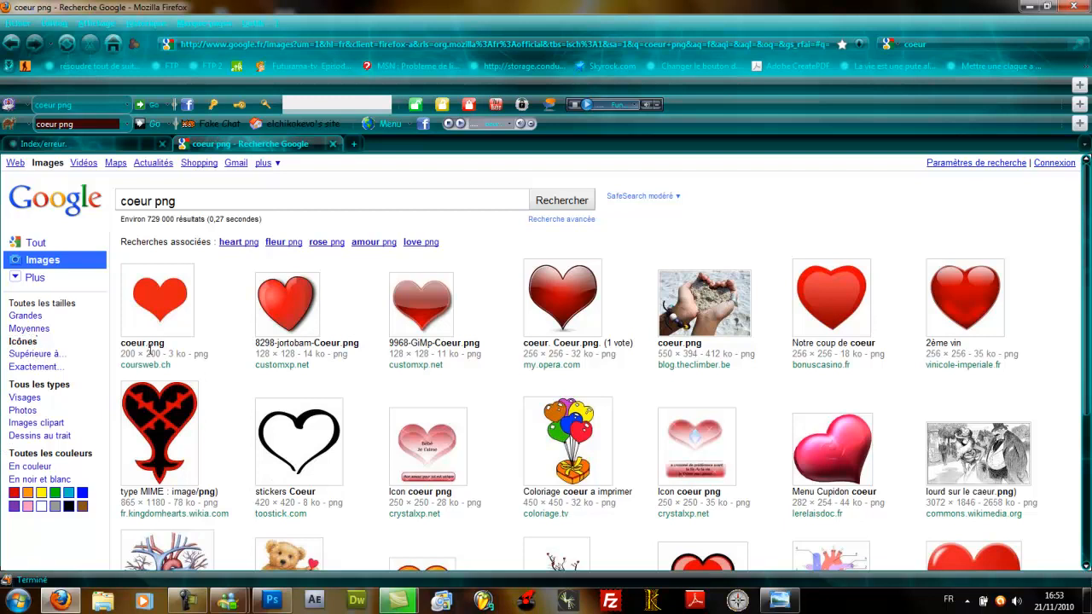
left_click(30, 329)
left_click(34, 367)
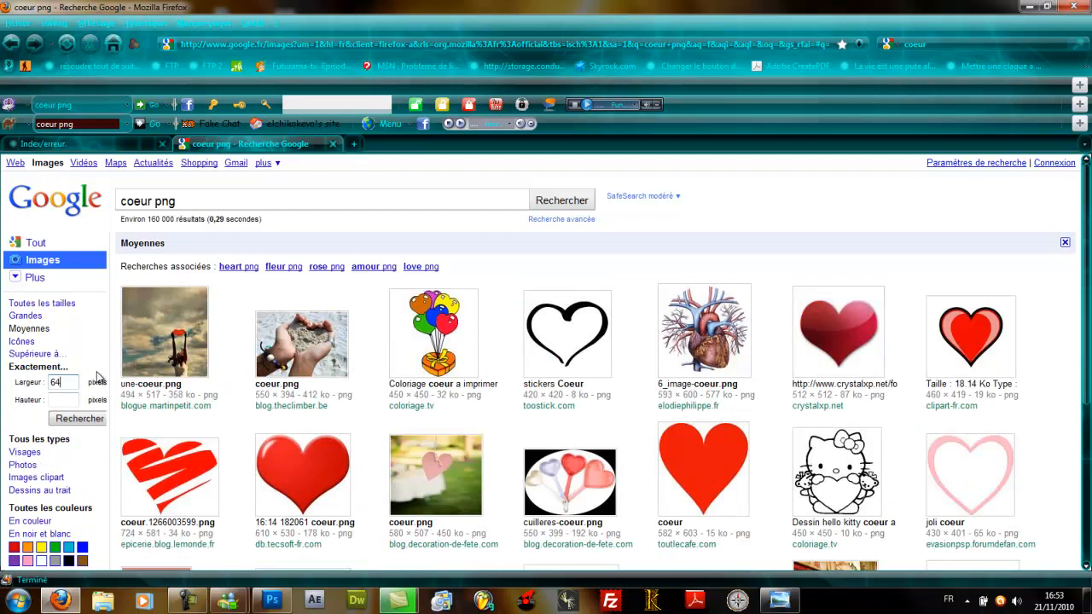
left_click(75, 420)
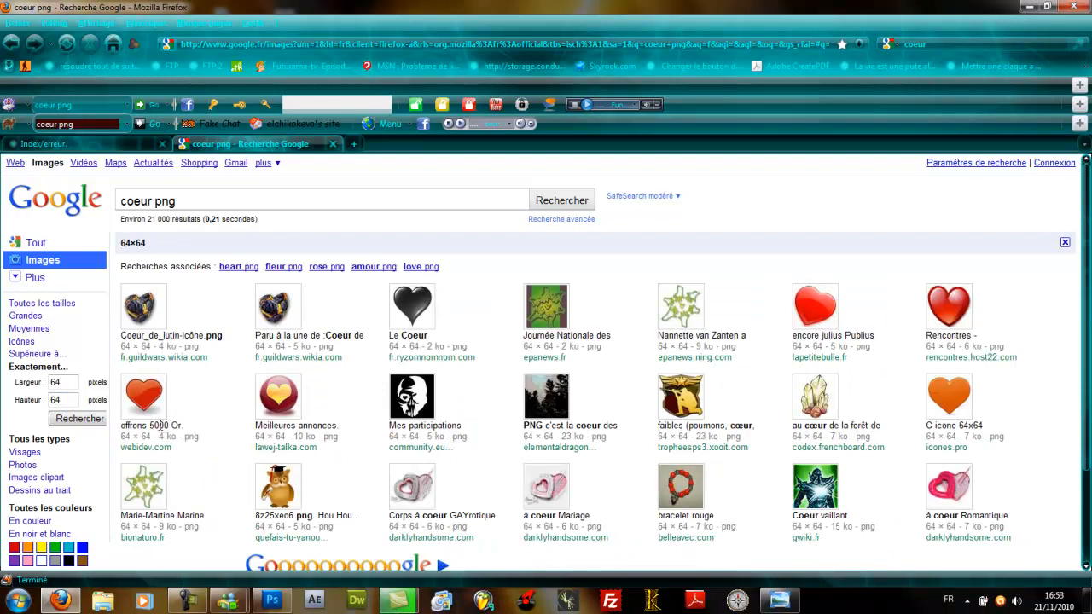
Step: Open the glossy red heart result from webidev.com at its original size and save it to the desktop as Coeur.png
left_click(141, 397)
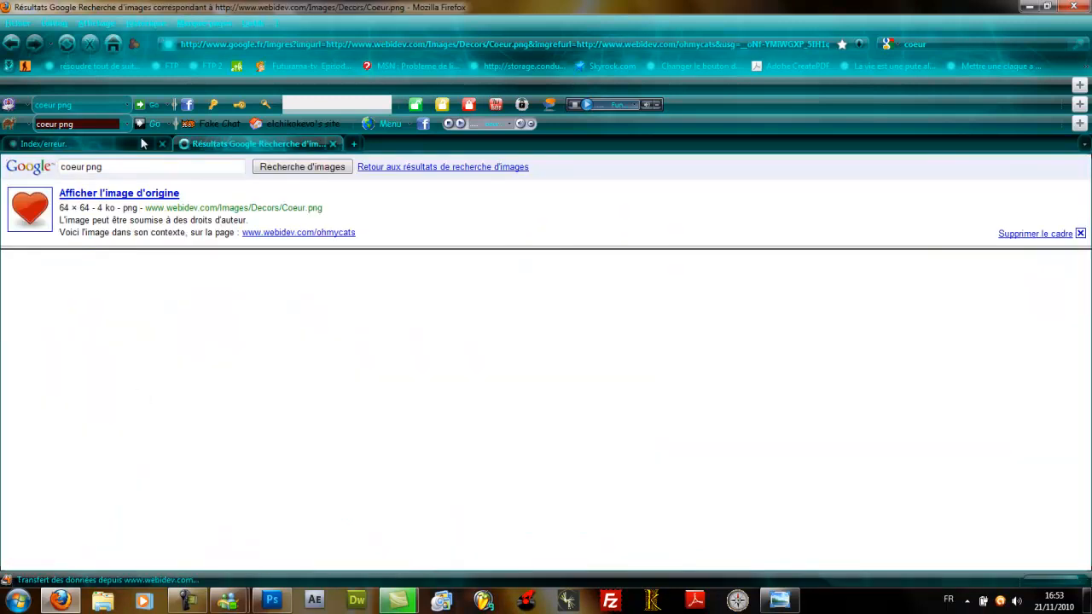
left_click(51, 212)
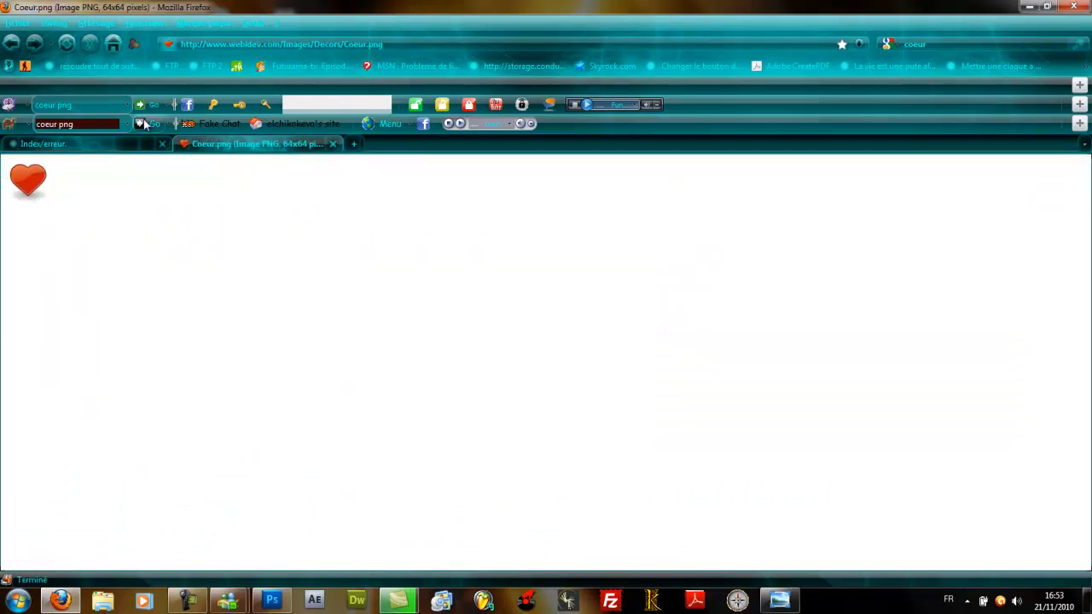
key("ctrl+s")
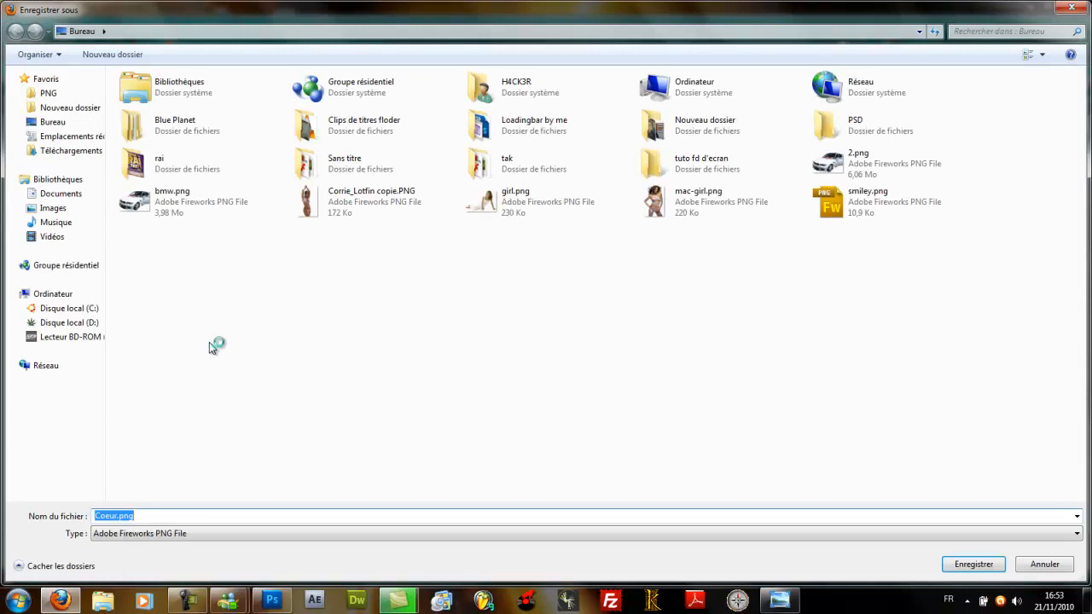
key("Return")
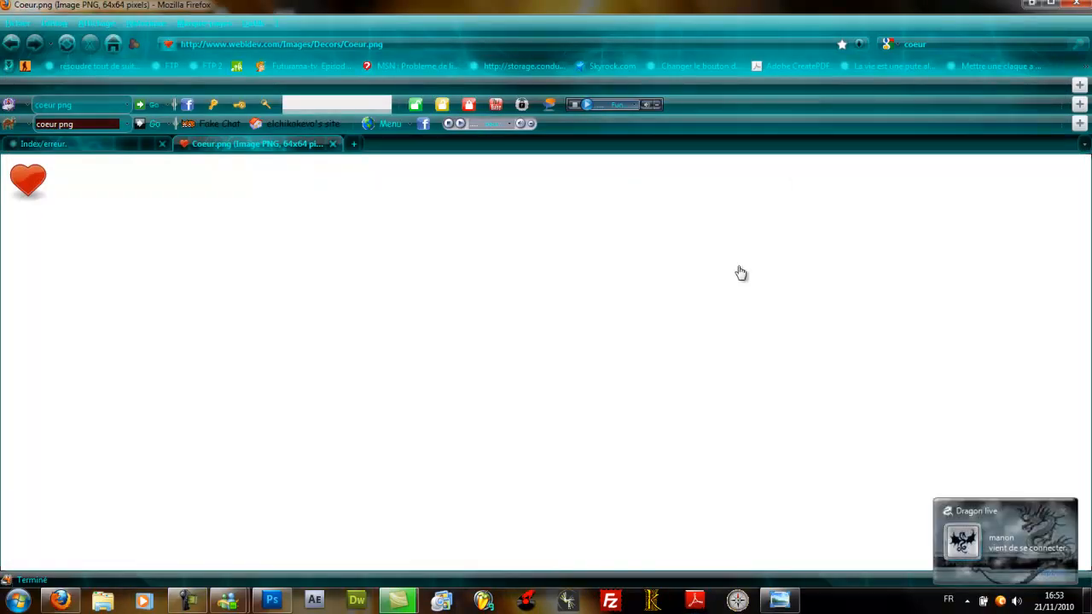
Step: Try to open Coeur.png from the desktop with Adobe Photoshop CS5
left_click(1085, 600)
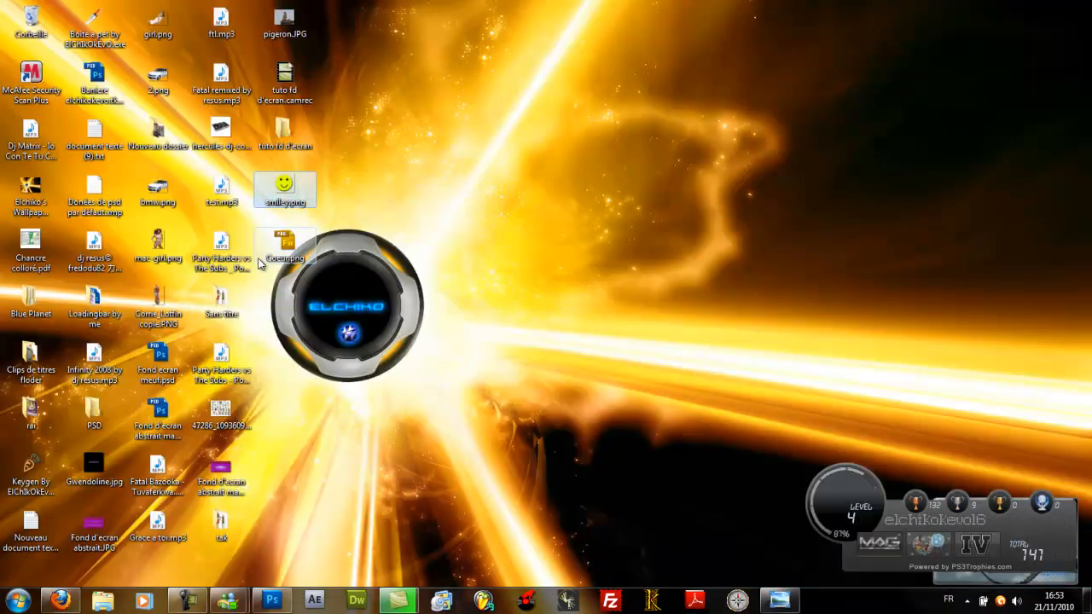
left_click(280, 242)
right_click(272, 253)
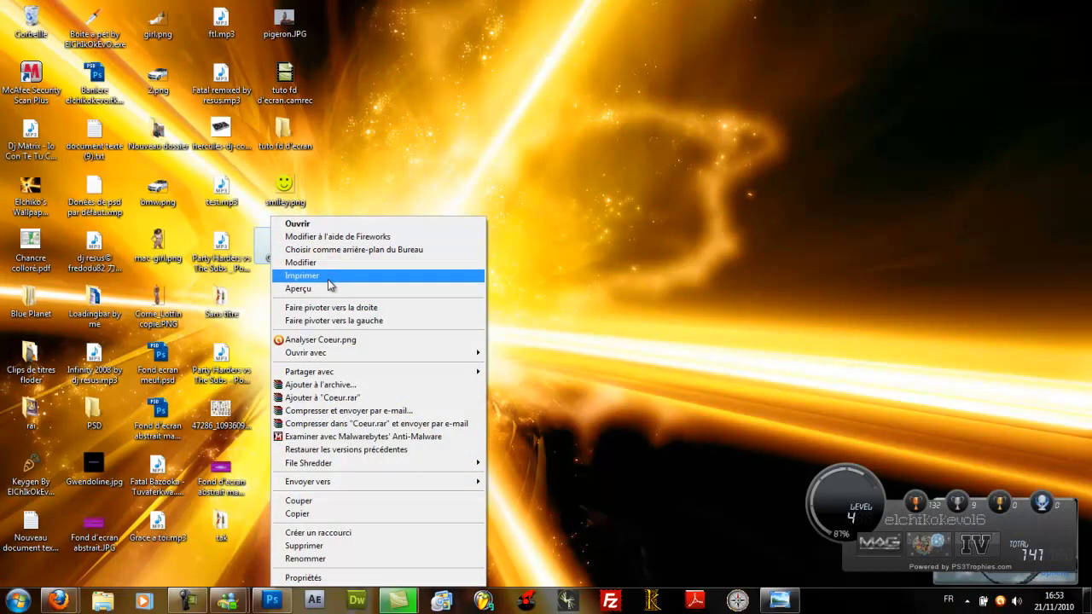
mouse_move(333, 359)
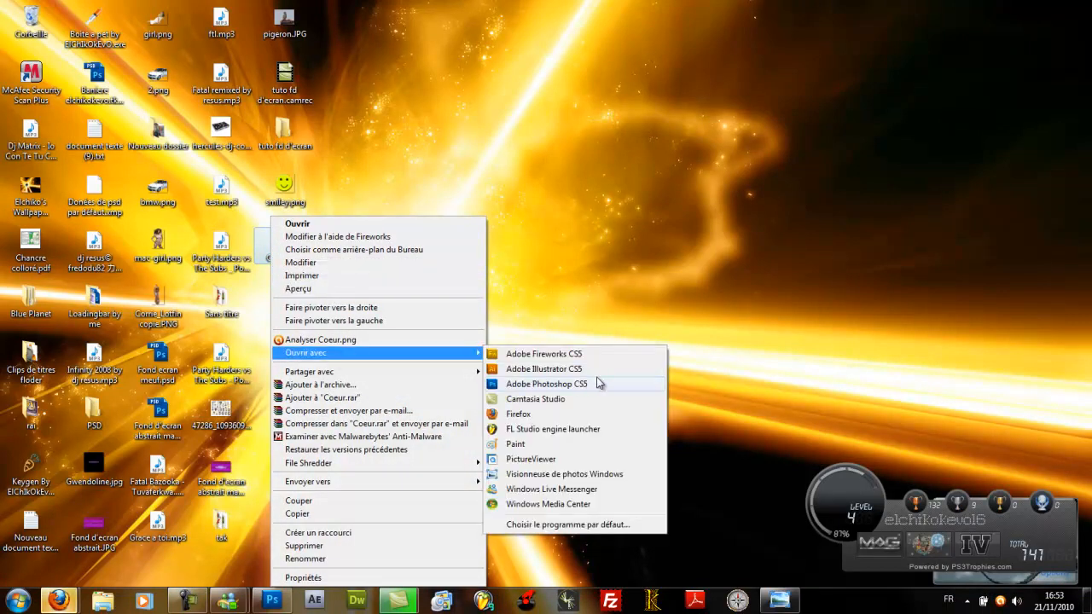
left_click(582, 381)
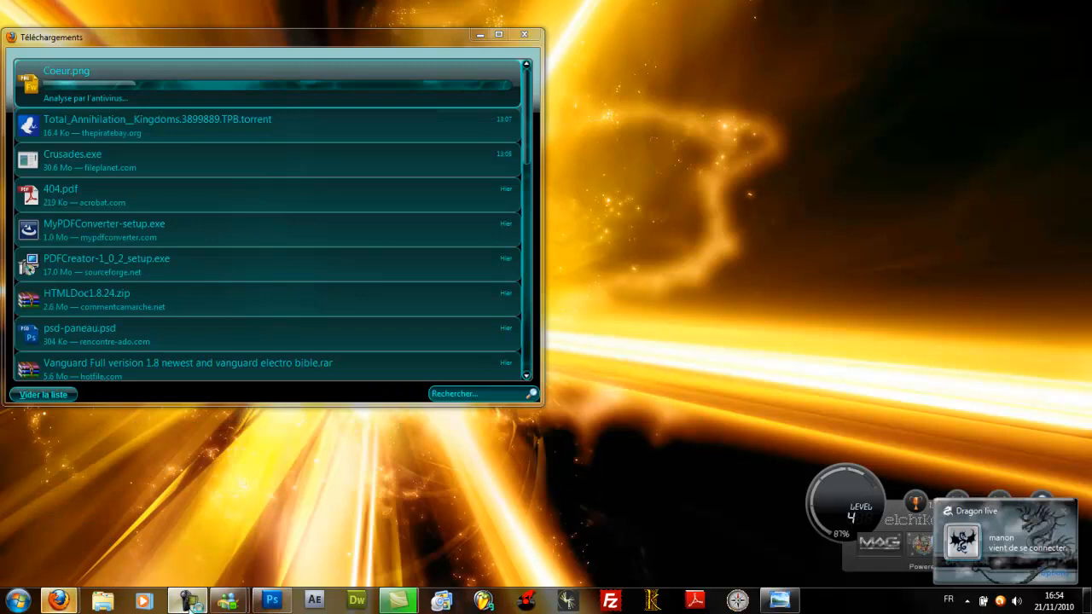
left_click(189, 602)
left_click(190, 603)
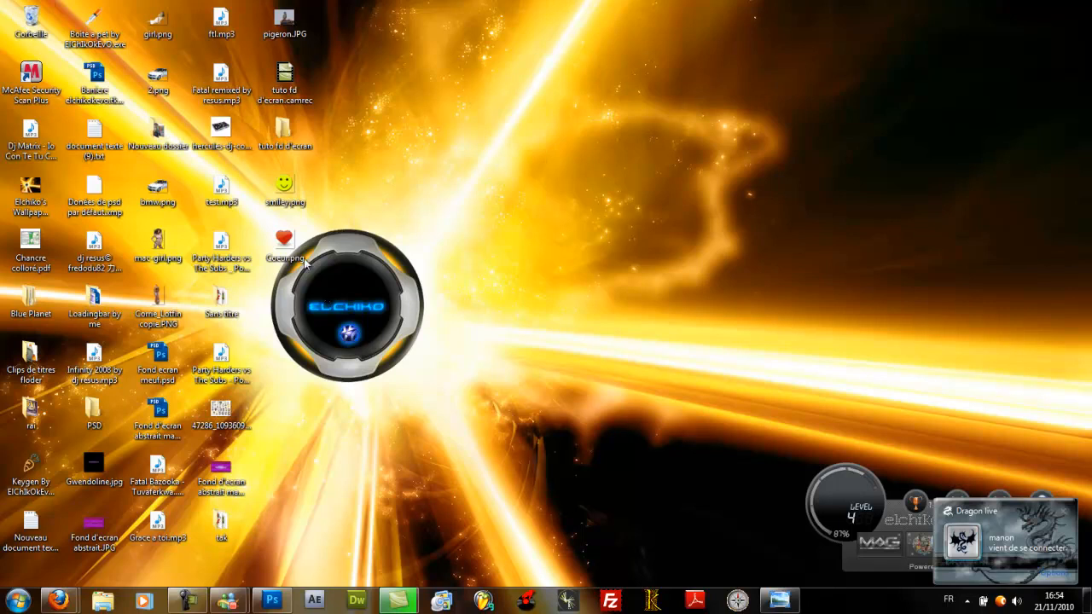
Step: Open the downloaded Coeur.png from the desktop in Adobe Photoshop CS5
key("alt+Tab")
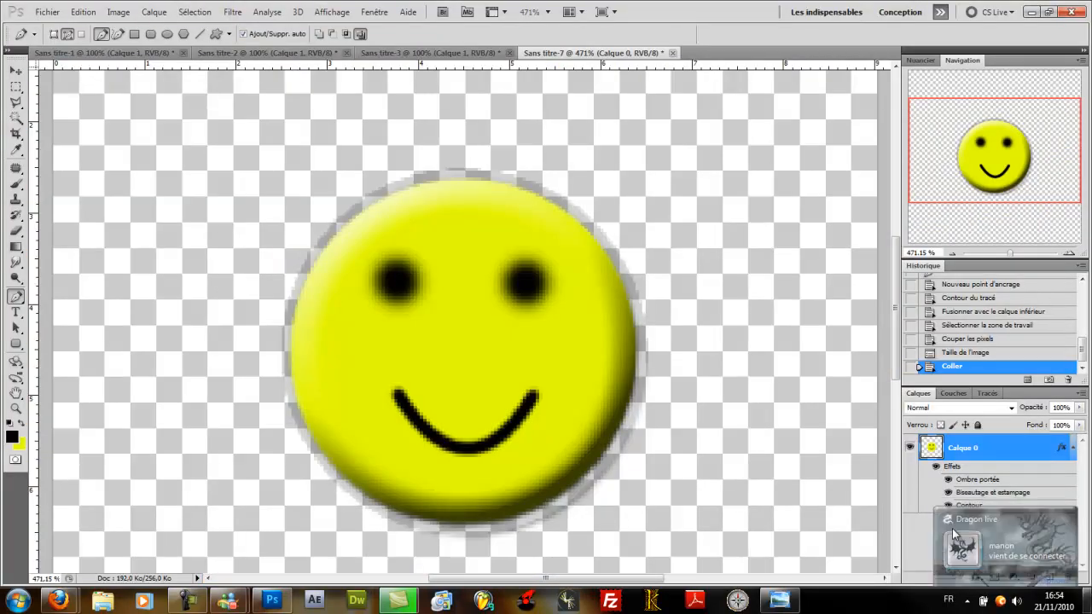
left_click(1086, 601)
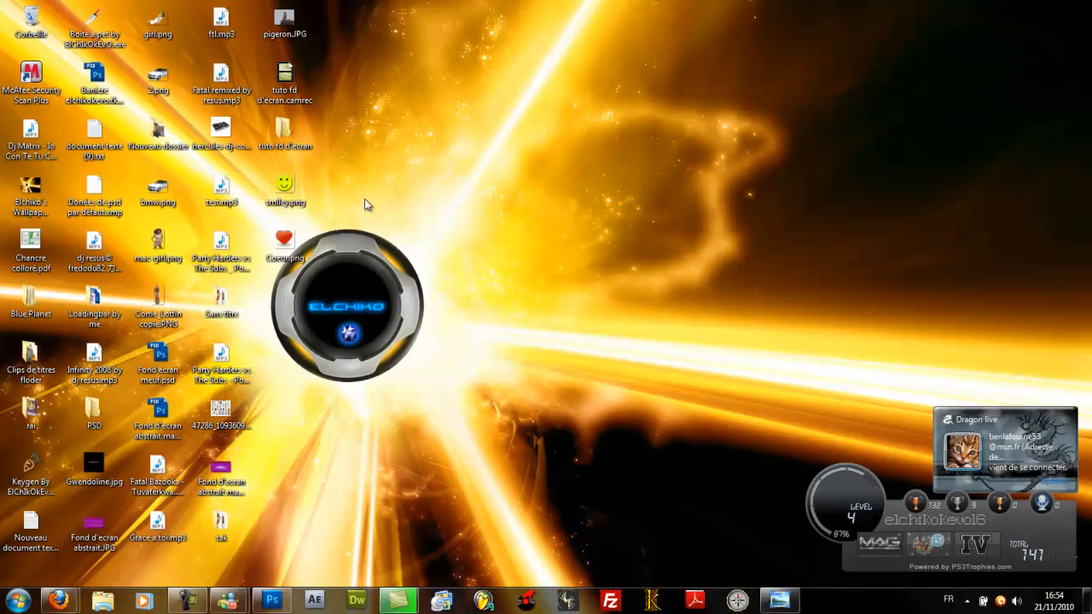
double_click(291, 237)
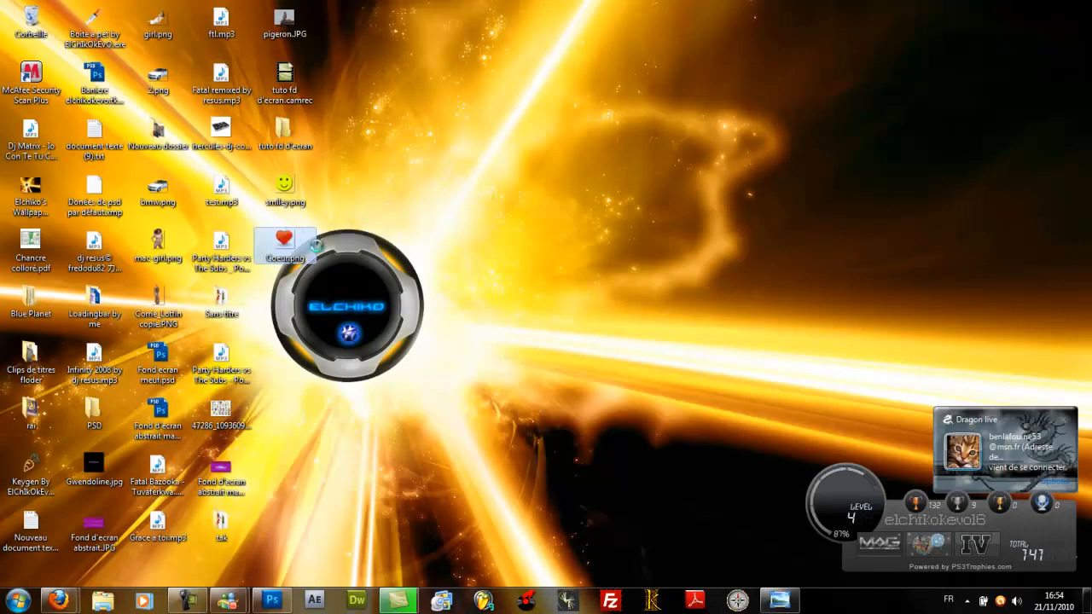
right_click(295, 245)
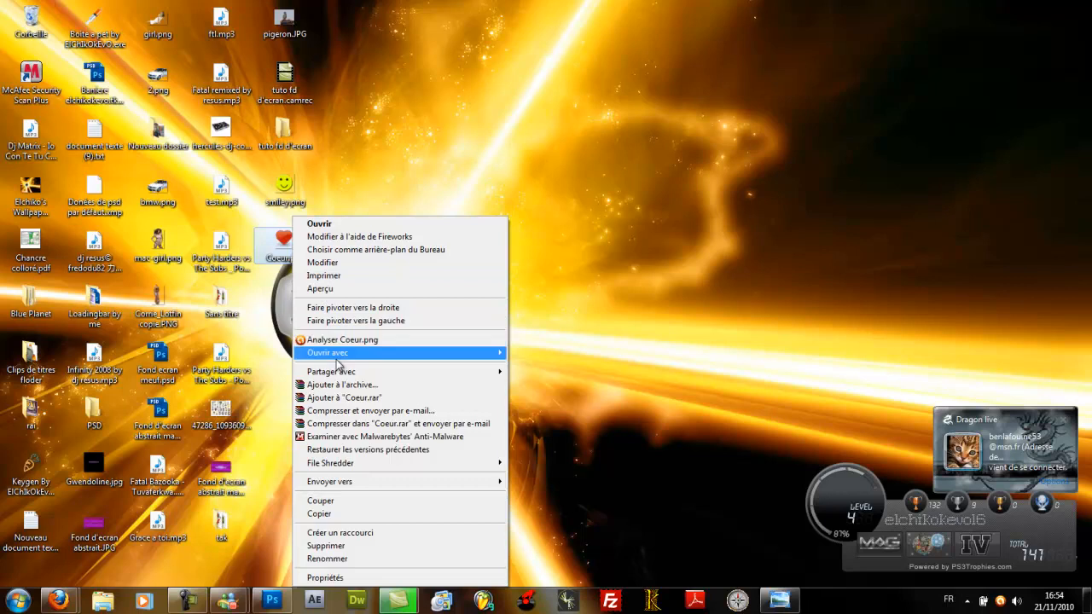
mouse_move(339, 353)
left_click(580, 386)
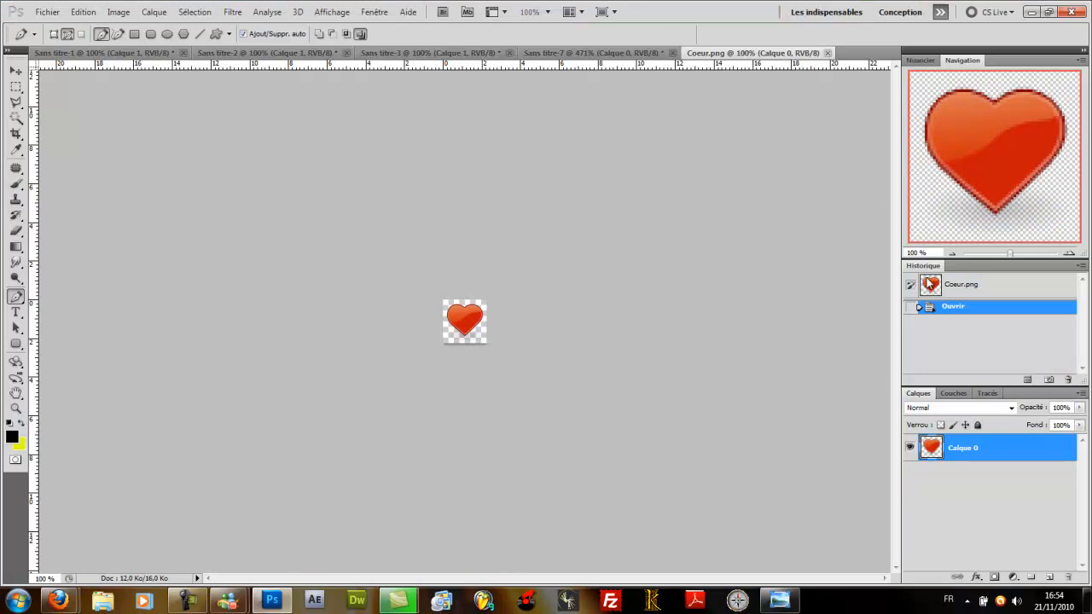
Step: Add a new layer to Coeur.png and place it beneath the heart layer
left_click_drag(1016, 258, 1026, 261)
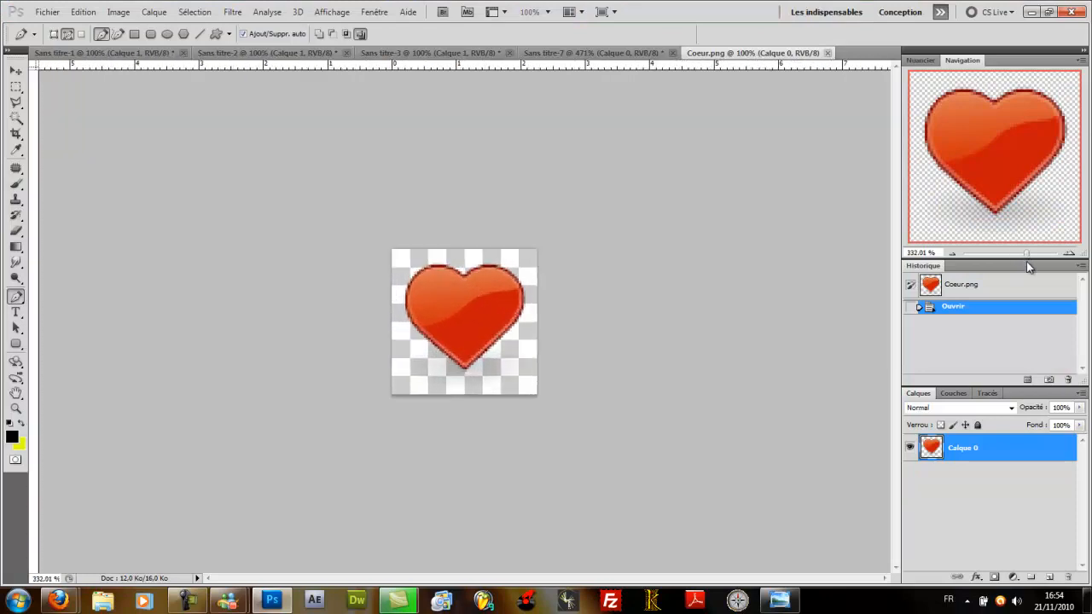
left_click(1050, 577)
left_click_drag(1014, 458, 1005, 497)
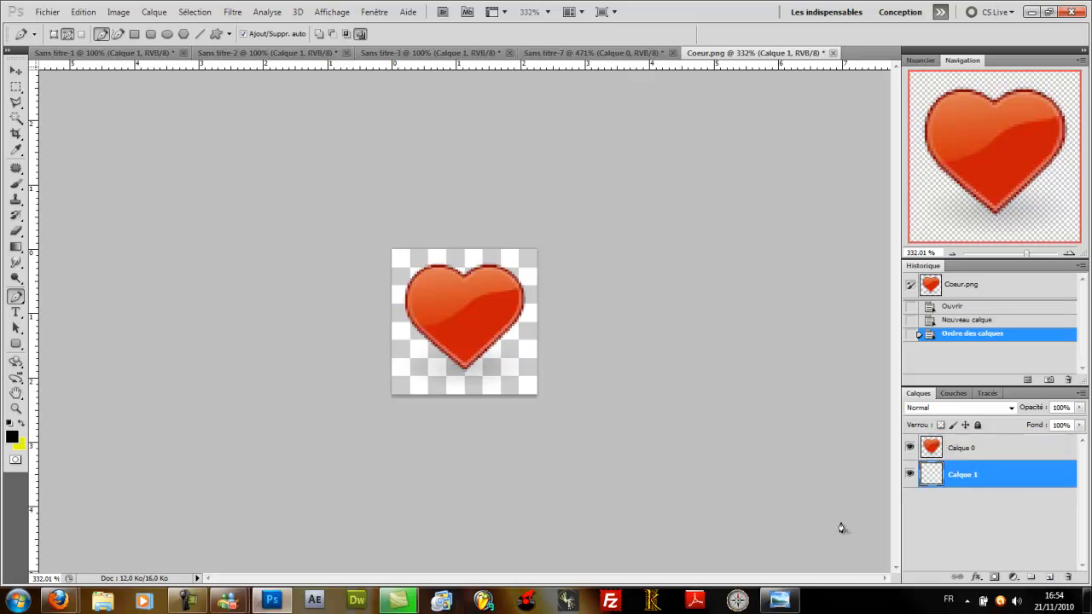
Step: Fill the layer beneath the heart with repeated upward black-to-transparent gradients, and invert it to white
key("g")
left_click_drag(480, 408, 472, 300)
left_click_drag(474, 354, 475, 216)
left_click_drag(469, 362, 474, 237)
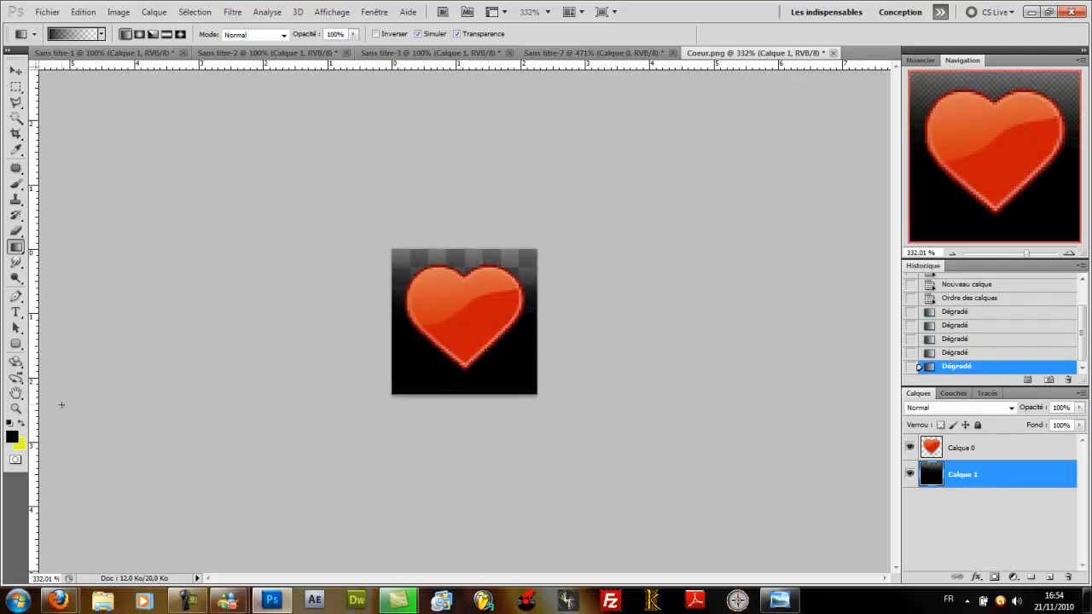
key("ctrl+i")
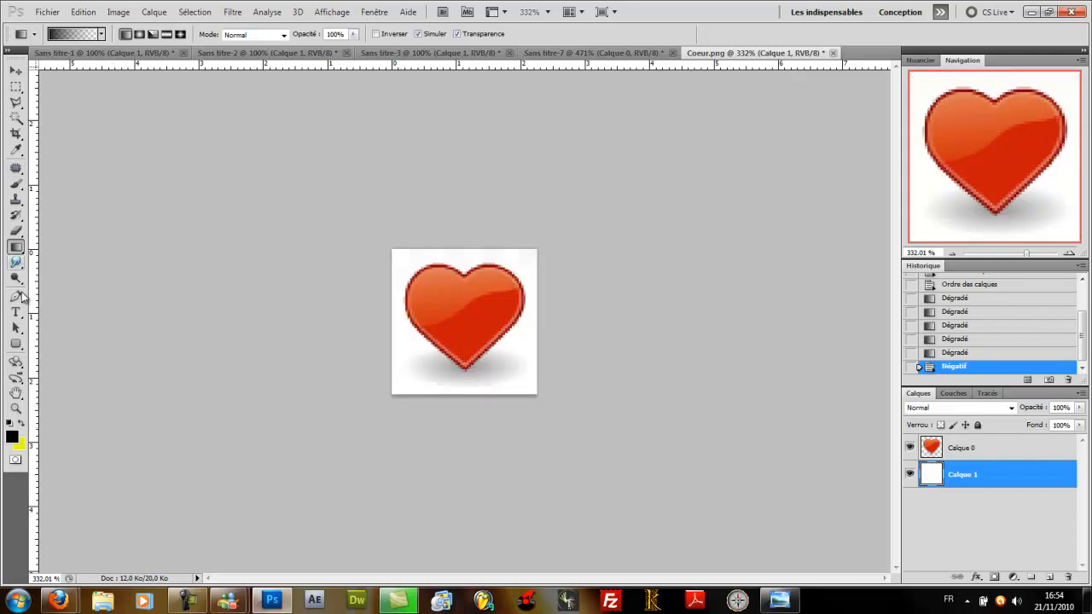
Step: Erase the lower-left area of the white background layer beside the heart's tip with the Eraser
left_click(16, 214)
left_click(16, 231)
mouse_move(415, 395)
left_mouse_down()
mouse_move(409, 370)
mouse_move(434, 383)
left_mouse_up()
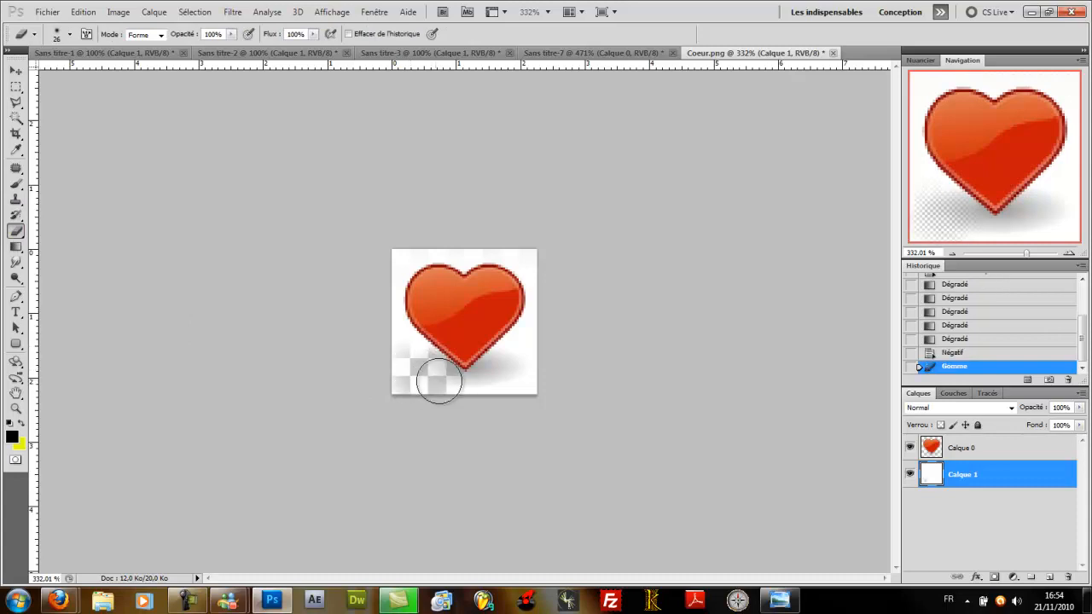
Step: Erase the shadow around the heart's tip on the heart layer, Calque 0
left_click(963, 458)
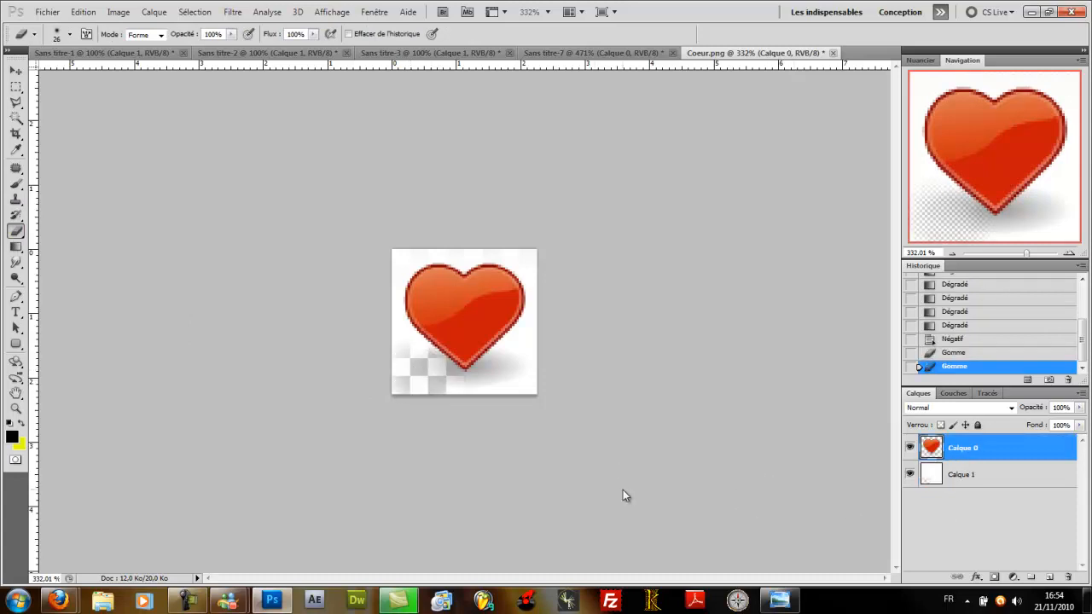
mouse_move(434, 386)
left_mouse_down()
mouse_move(415, 368)
mouse_move(466, 395)
mouse_move(534, 356)
mouse_move(493, 399)
mouse_move(563, 316)
left_mouse_up()
left_click(415, 367)
left_click(434, 383)
Step: Copy the heart from Coeur.png and duplicate the smiley layer Calque 0 in the Sans titre-7 document
left_click(927, 467, "ctrl")
left_click(597, 53)
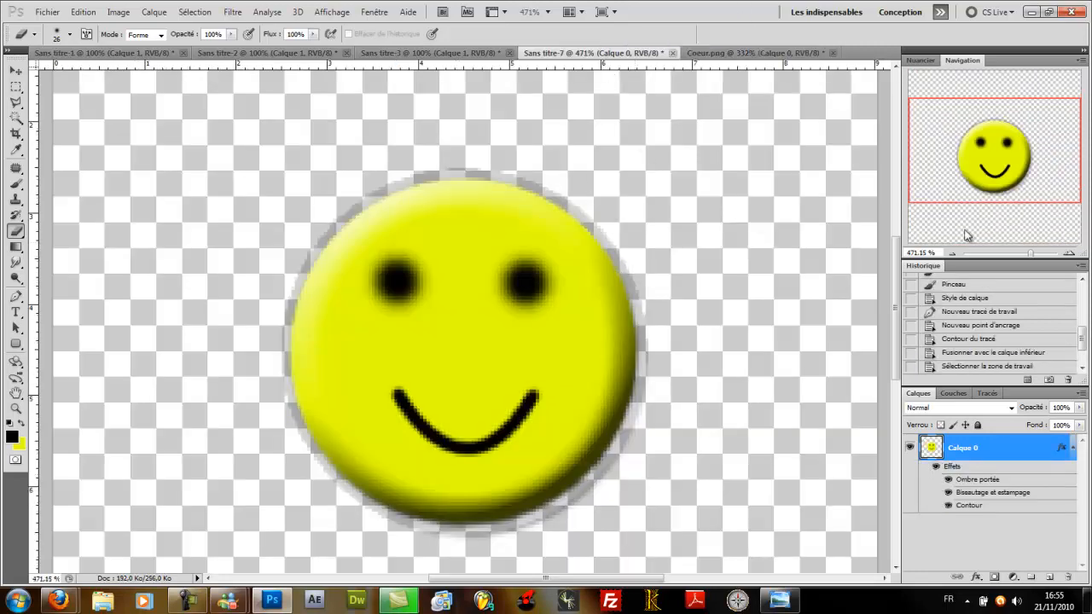
left_click_drag(1032, 255, 1028, 253)
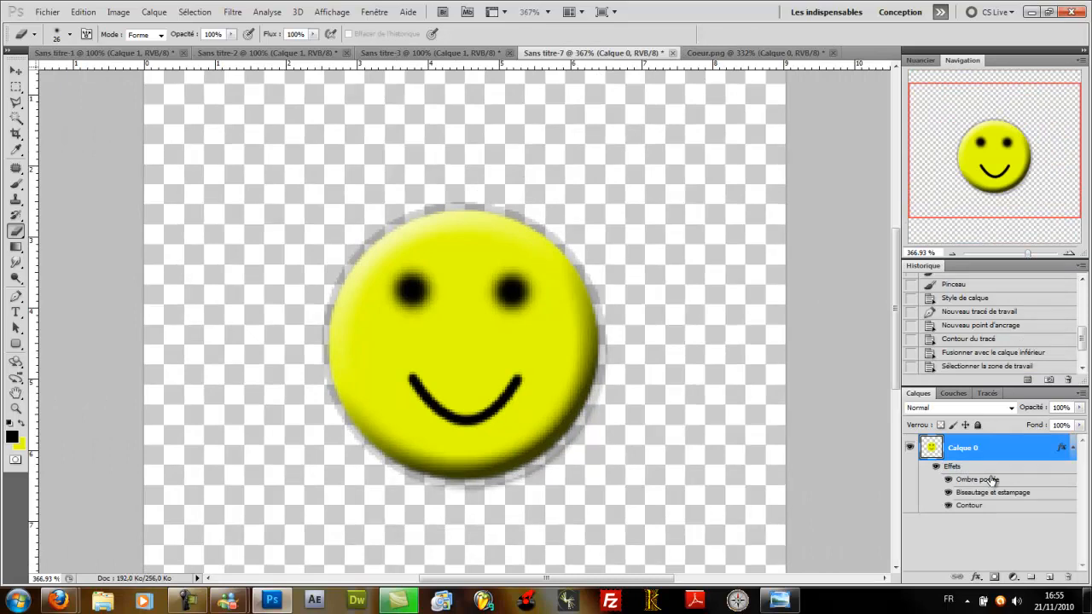
key("ctrl+j")
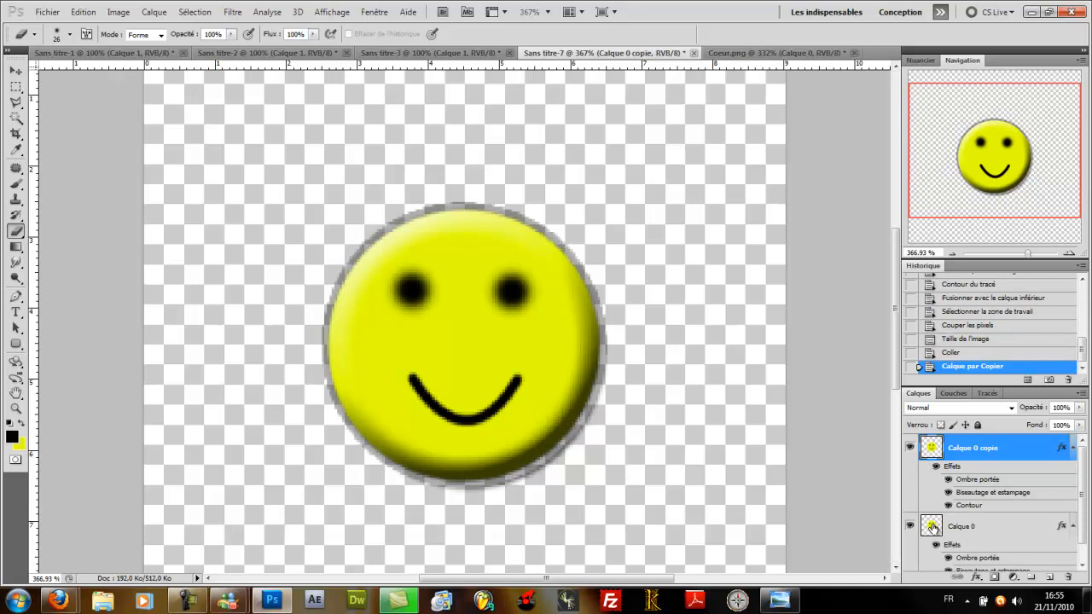
Step: Paste the heart, scale it down, tilt it clockwise, and place it above the smiley's upper-right edge
key("ctrl+v")
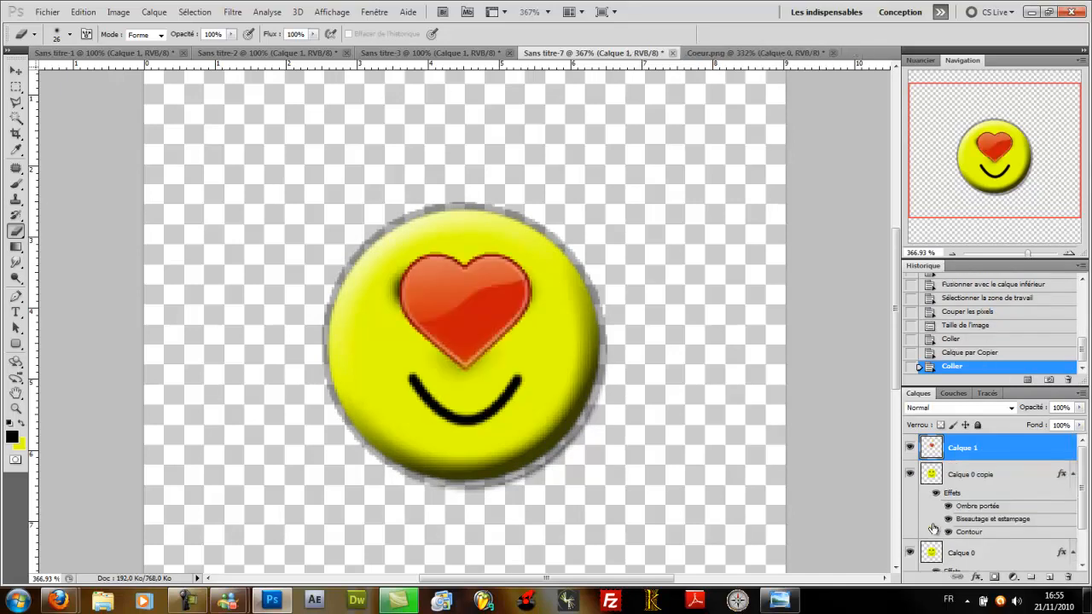
key("ctrl+t")
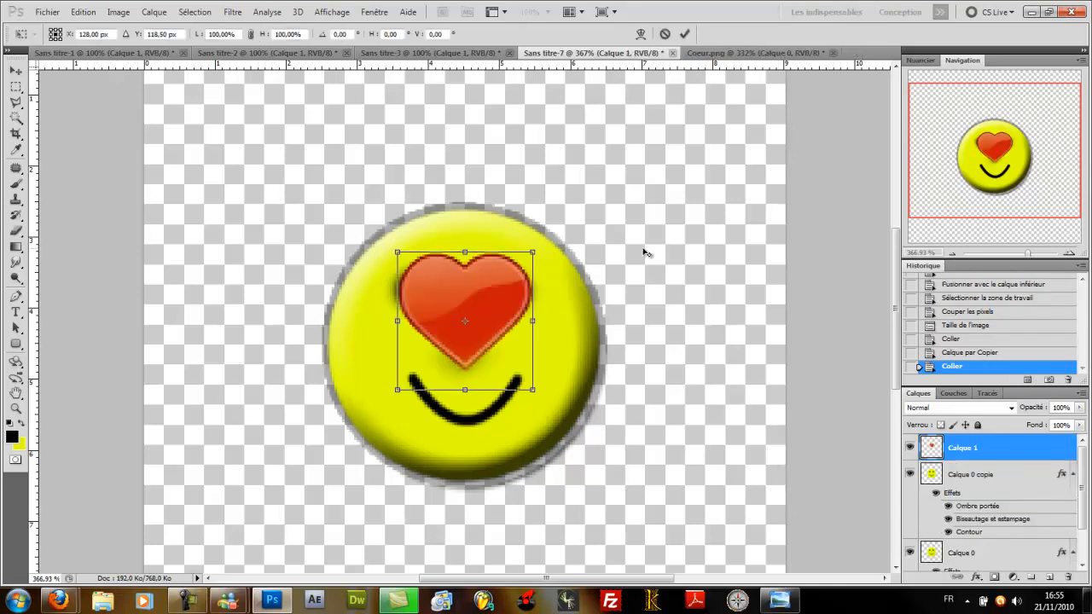
left_click_drag(534, 252, 580, 183)
key("Return")
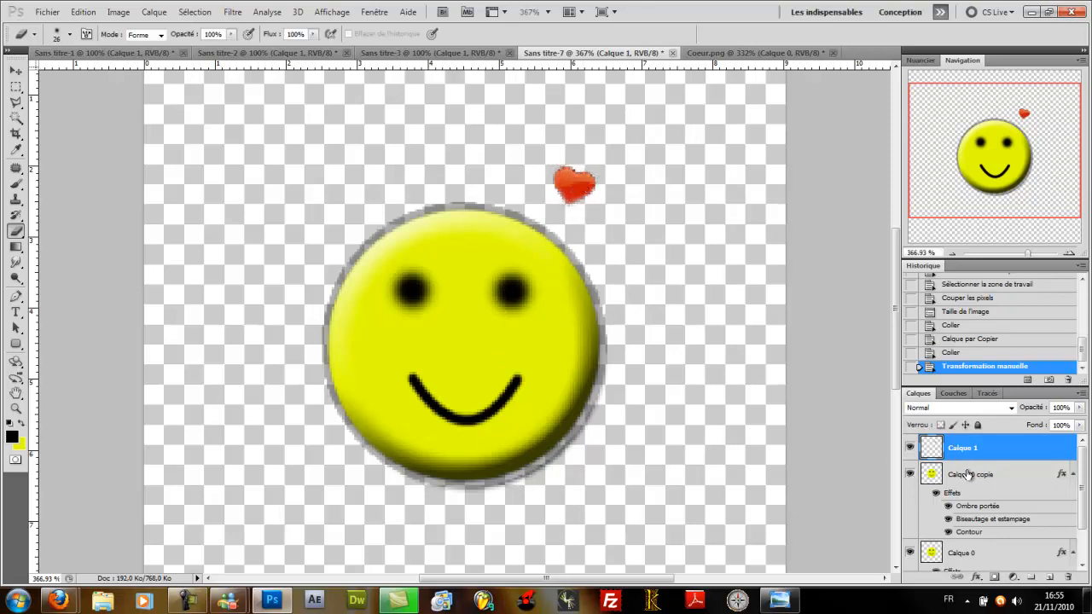
Step: Merge the heart layer Calque 1 with the original smiley layer Calque 0, and check the result by toggling its visibility
left_click(970, 552, "shift")
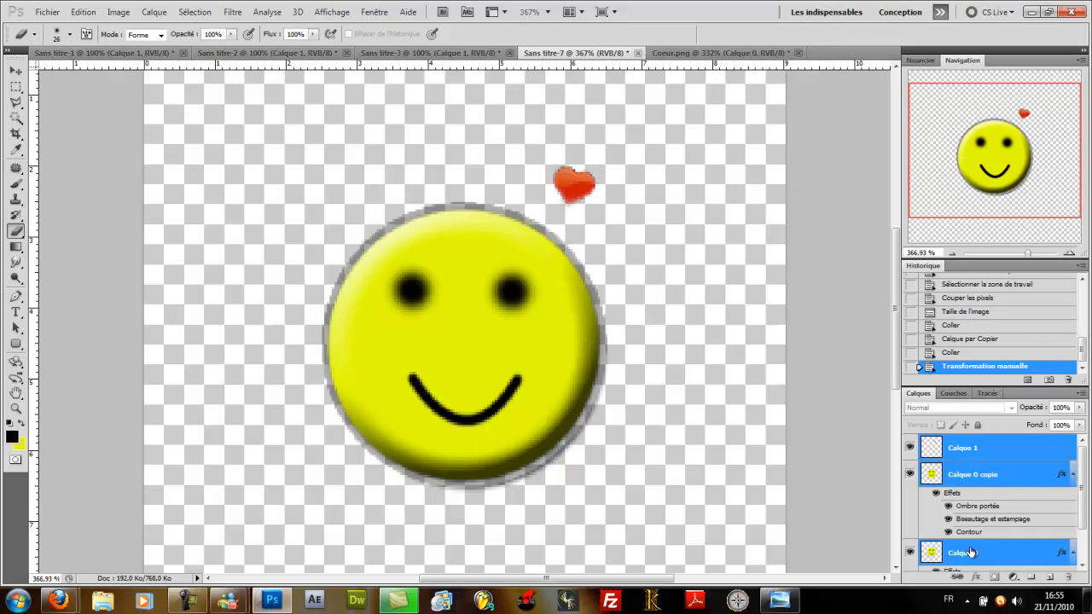
left_click(977, 481, "shift")
left_click(974, 459)
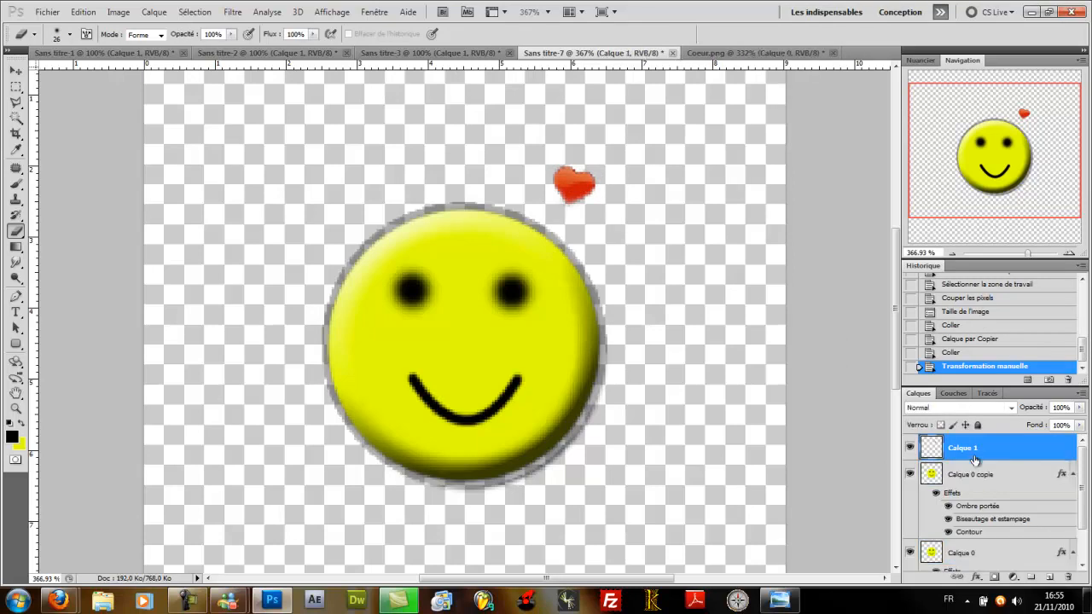
left_click(973, 549, "ctrl")
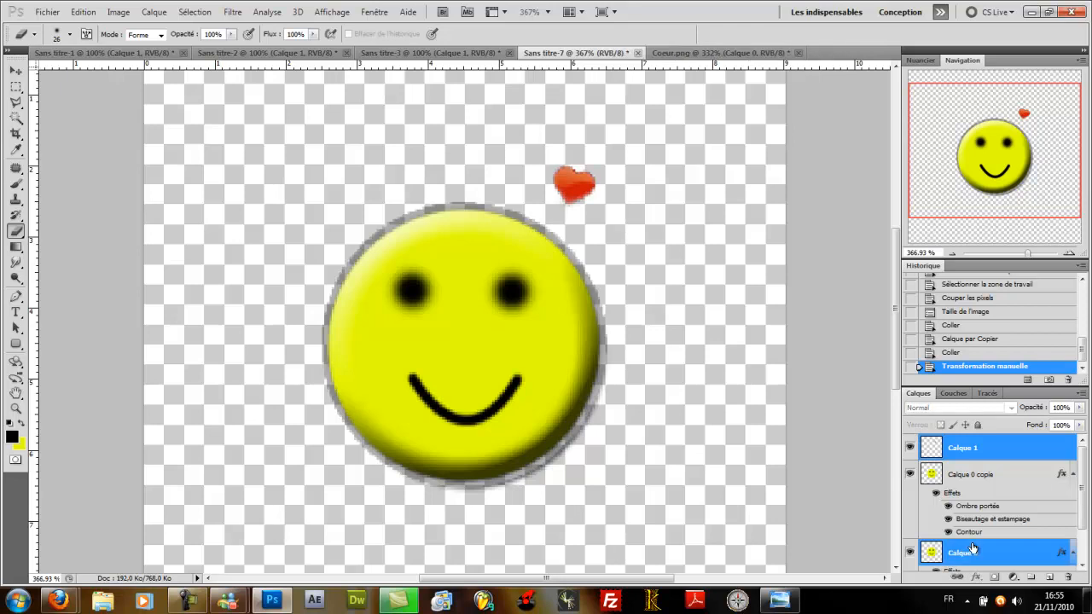
key("ctrl+e")
left_click(910, 449)
left_click(911, 449)
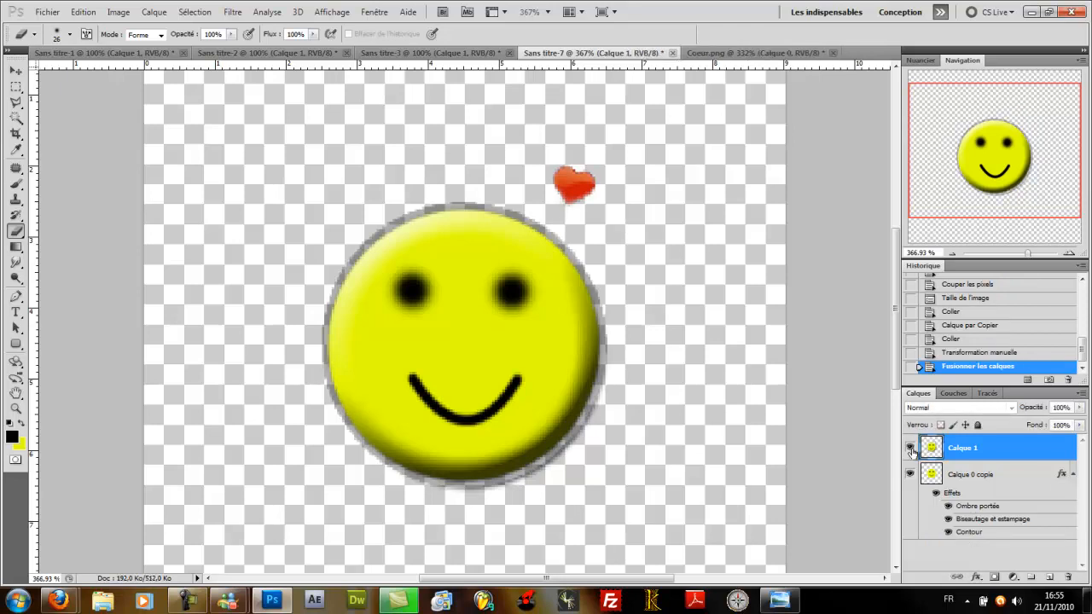
Step: Paste another heart directly above Calque 0 copie and hide the merged layer Calque 1
left_click(954, 476)
key("ctrl+v")
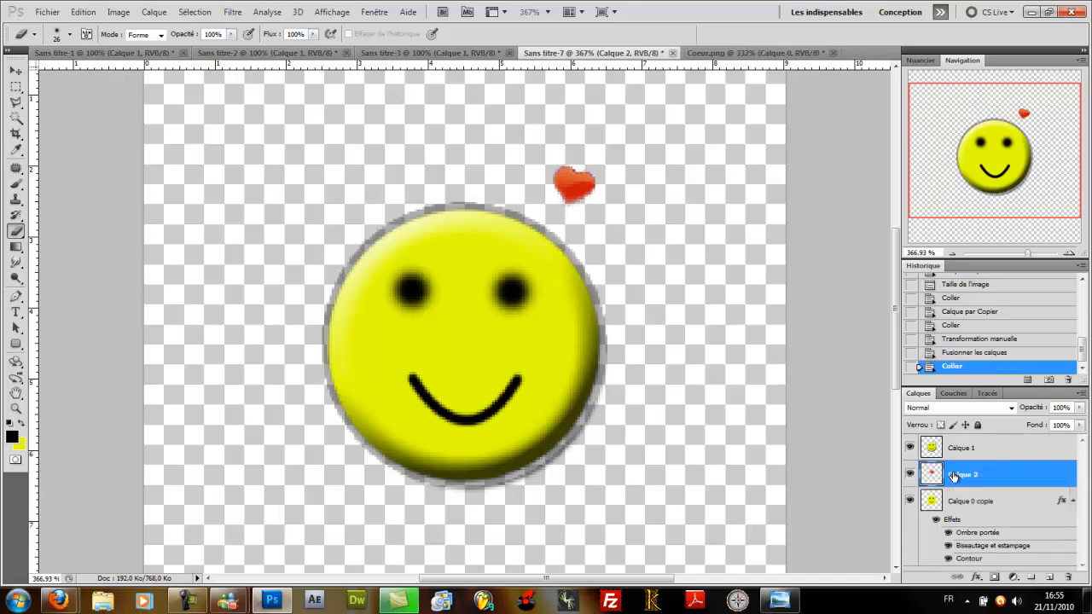
left_click(910, 447)
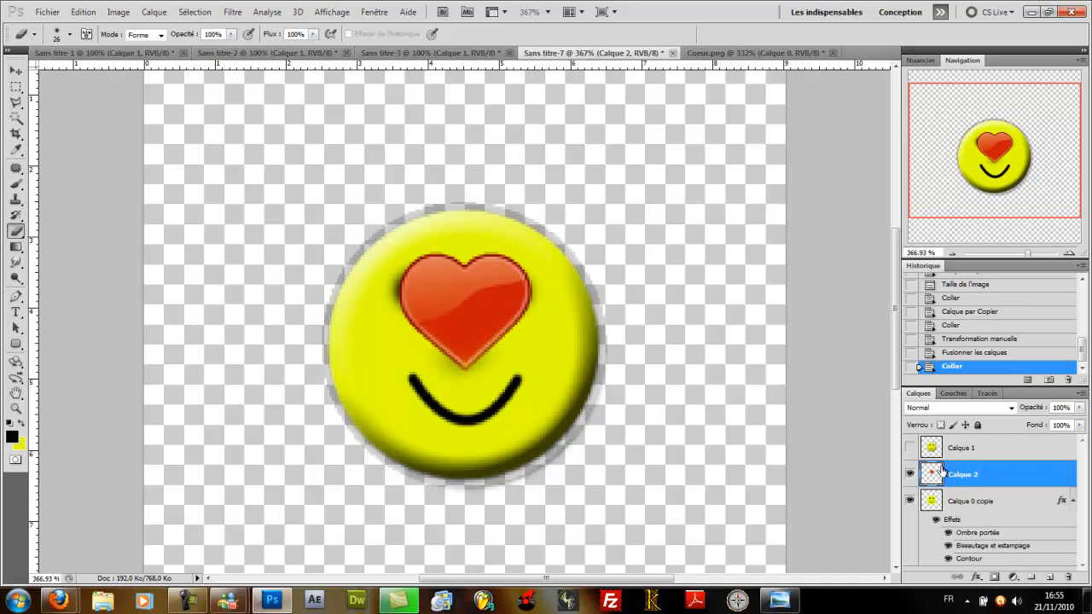
Step: Scale the second heart to about 28.5%, rotate it about -36°, and place it above the smiley's upper-left edge
key("ctrl+t")
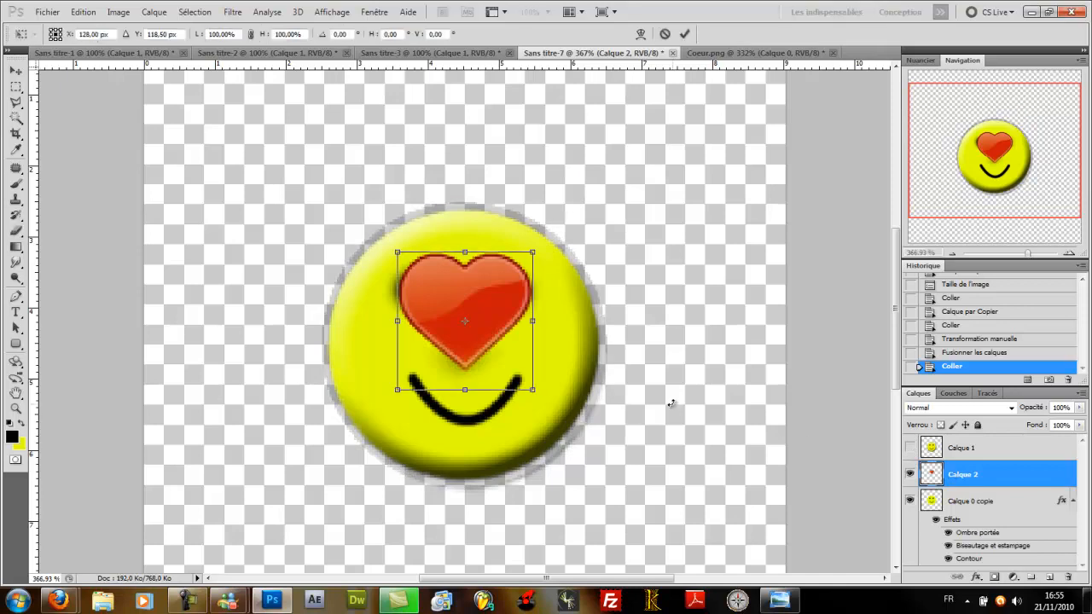
left_click_drag(395, 392, 445, 340)
left_click_drag(506, 356, 368, 187)
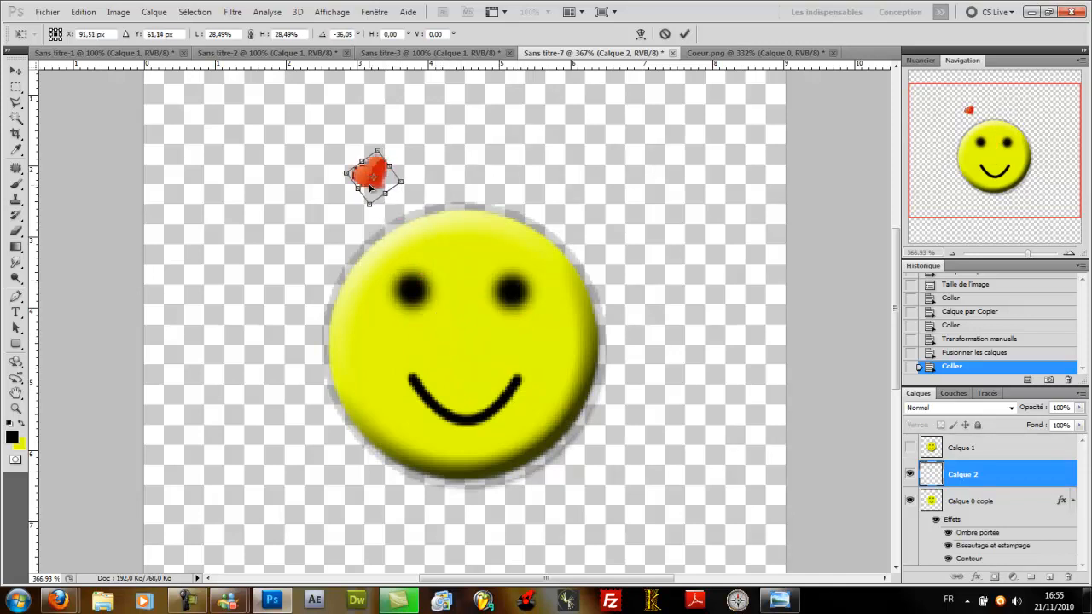
key("Return")
key("e")
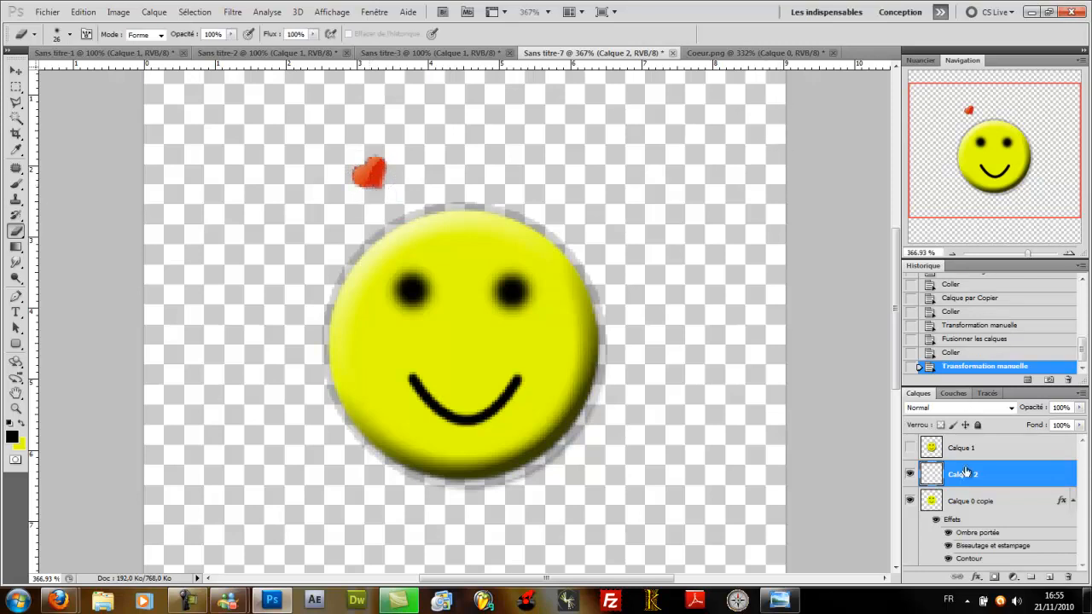
Step: Merge the heart layer Calque 2 with Calque 0 copie and make Calque 1 visible again
left_click(961, 509, "shift")
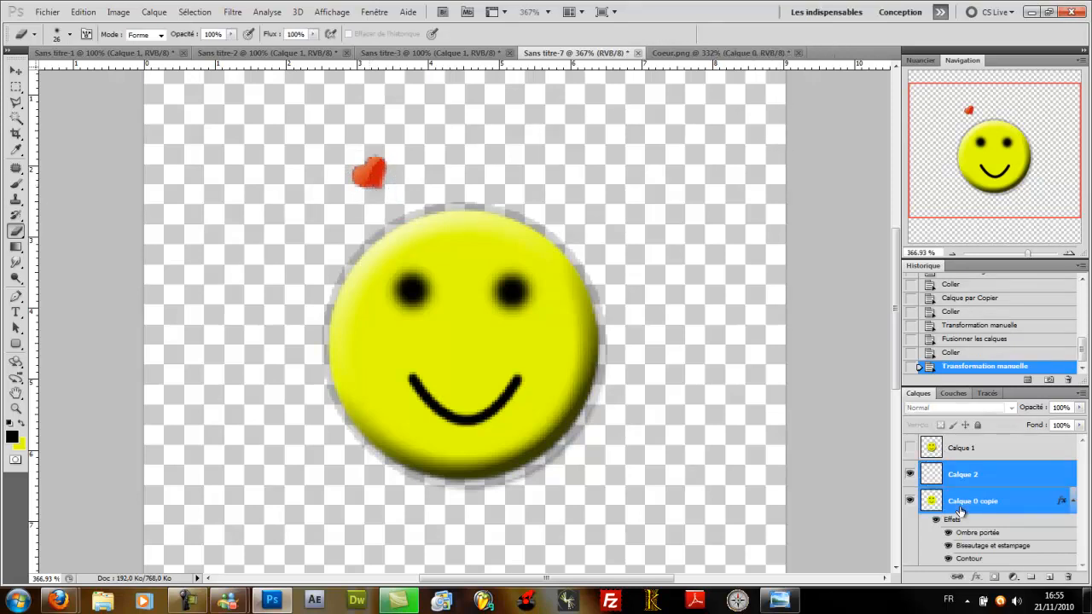
key("ctrl+e")
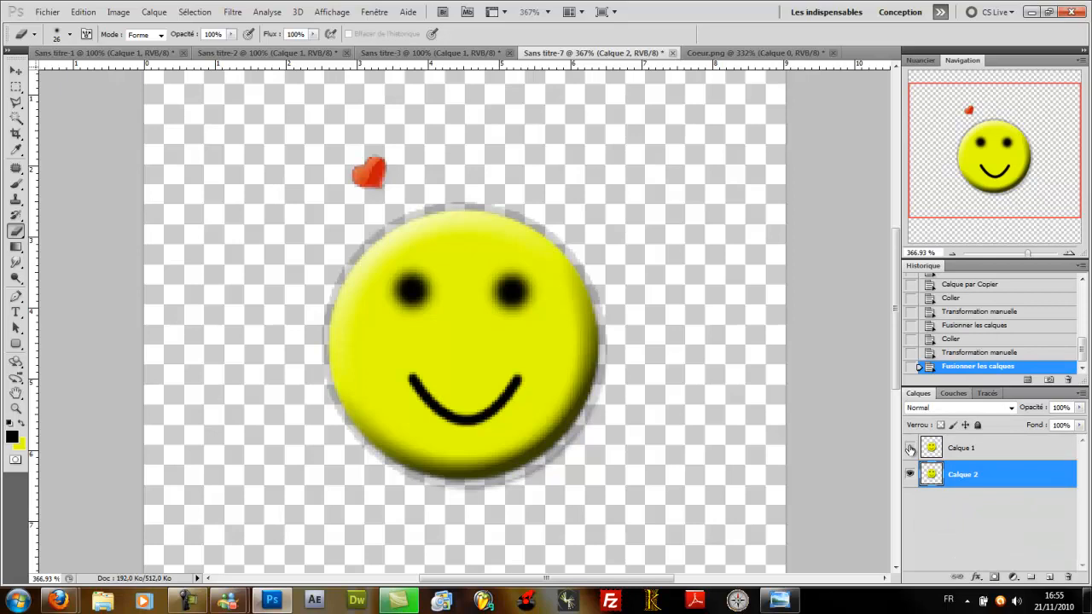
left_click(909, 448)
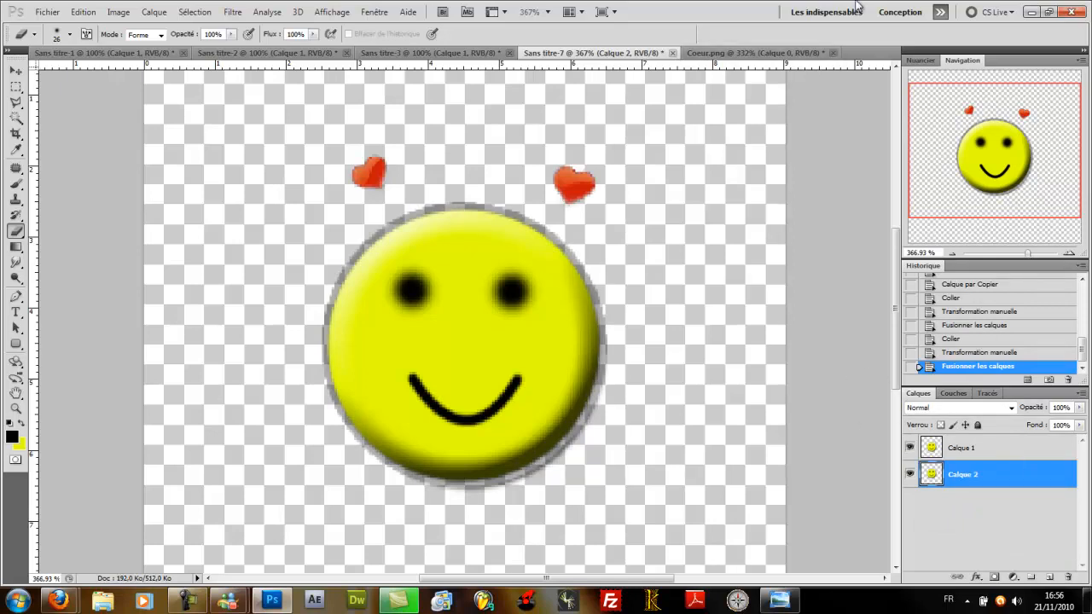
Step: Switch the workspace to Mouvement for animation work
left_click(938, 14)
left_click(939, 13)
left_click(938, 13)
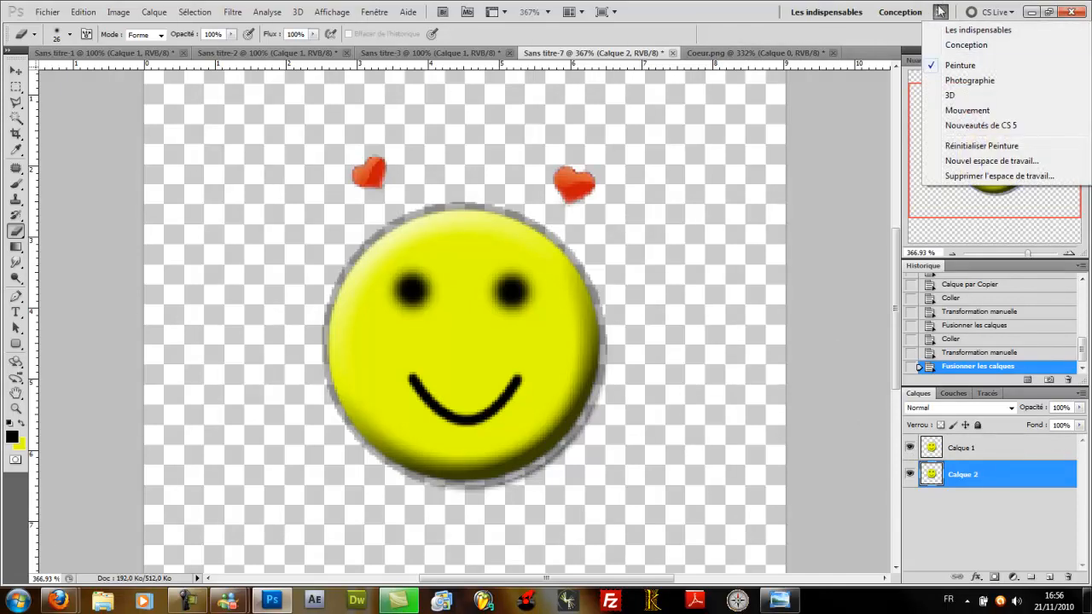
left_click(968, 111)
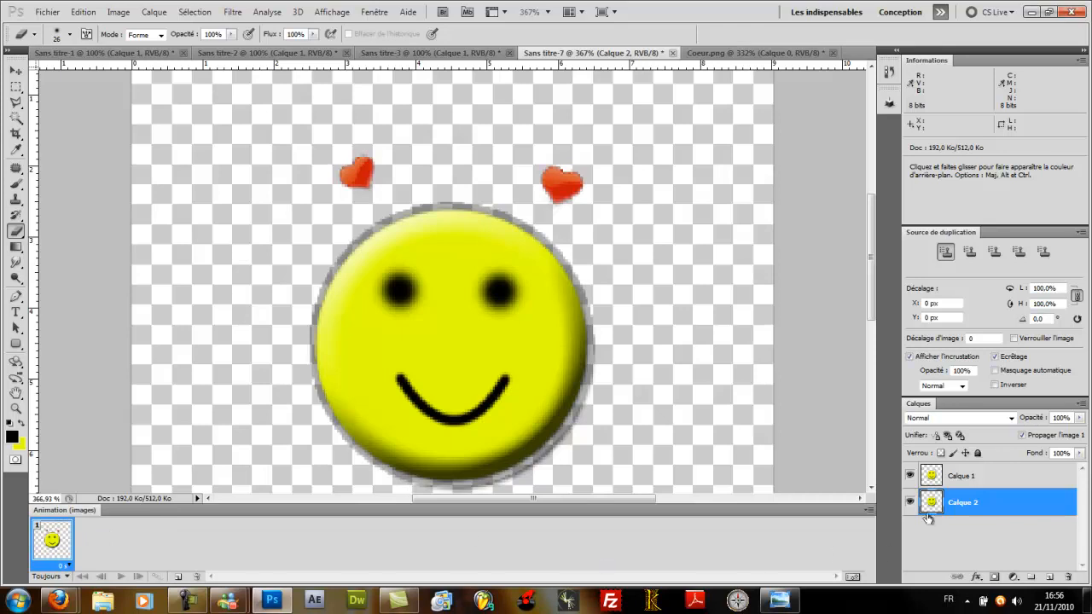
Step: Show only Calque 2 in the first animation frame, then duplicate the frame and show only Calque 1 in the copy
left_click(910, 476)
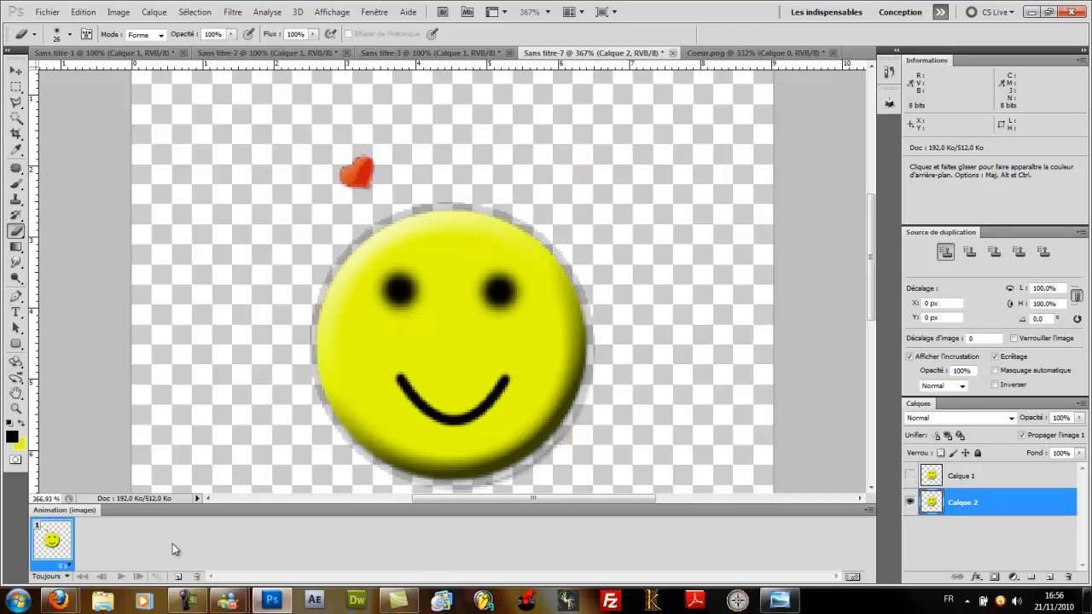
left_click(179, 577)
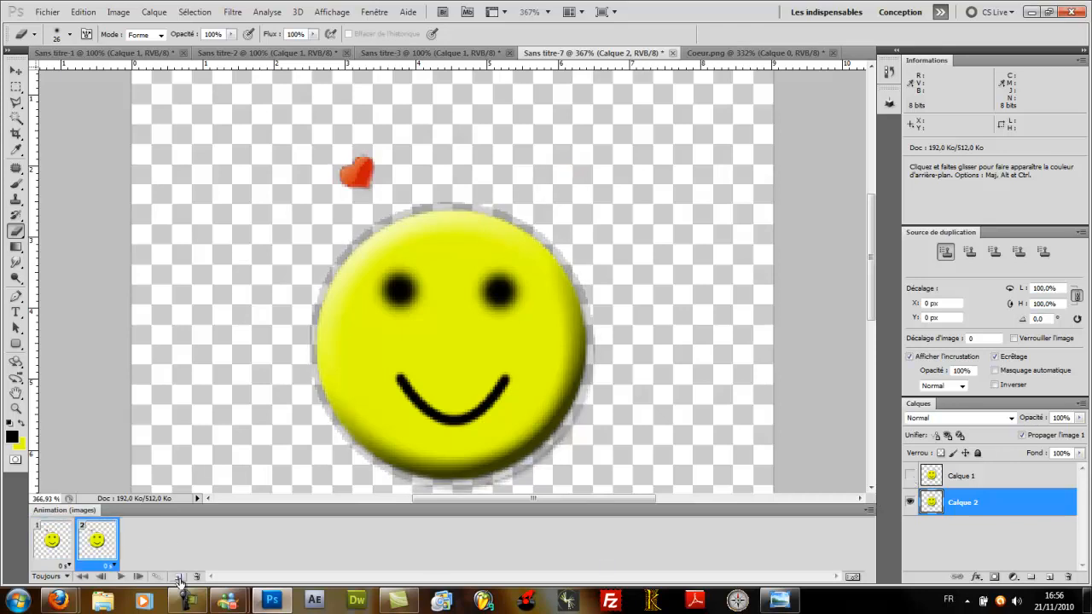
left_click(910, 500)
left_click(910, 476)
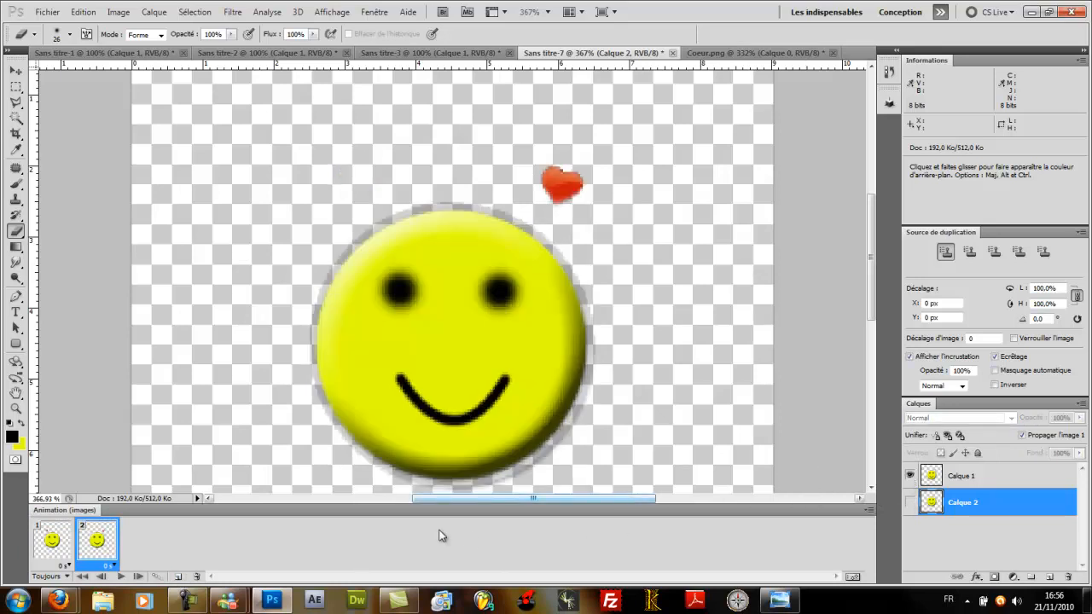
Step: Switch the second frame to show Calque 2 and back to showing only Calque 1
left_click(910, 476)
left_click(910, 501)
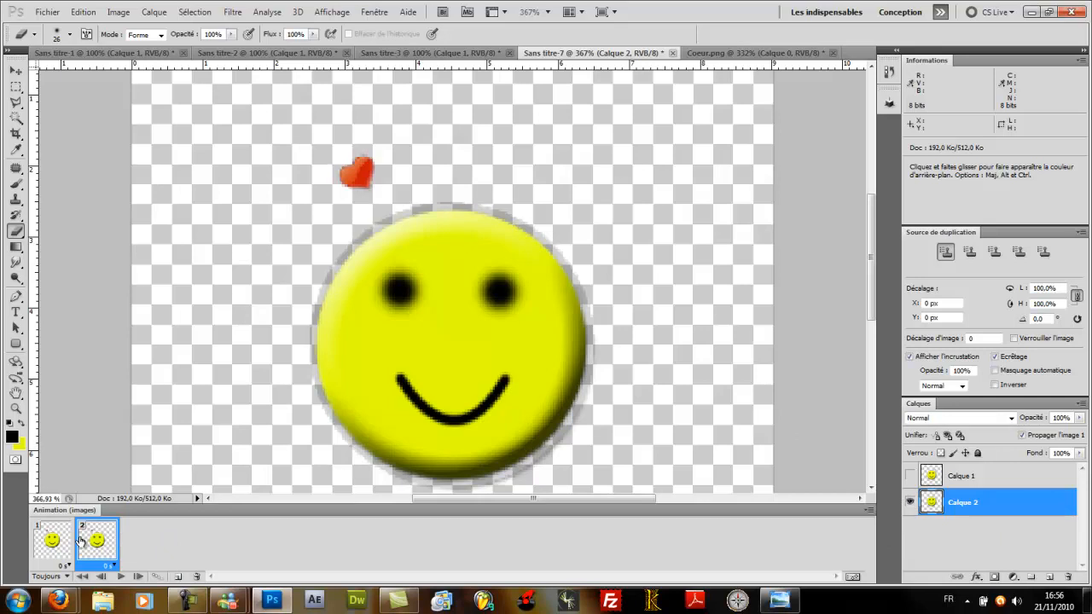
left_click(911, 504)
left_click(910, 476)
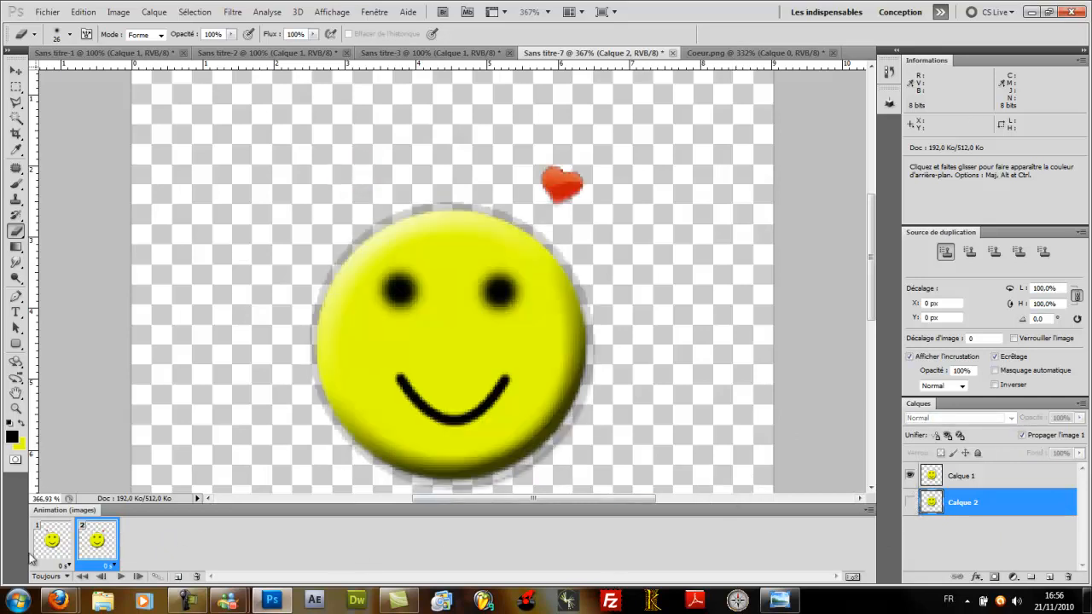
Step: Set the delay of both animation frames to 0.5 seconds and play the animation
left_click(68, 566)
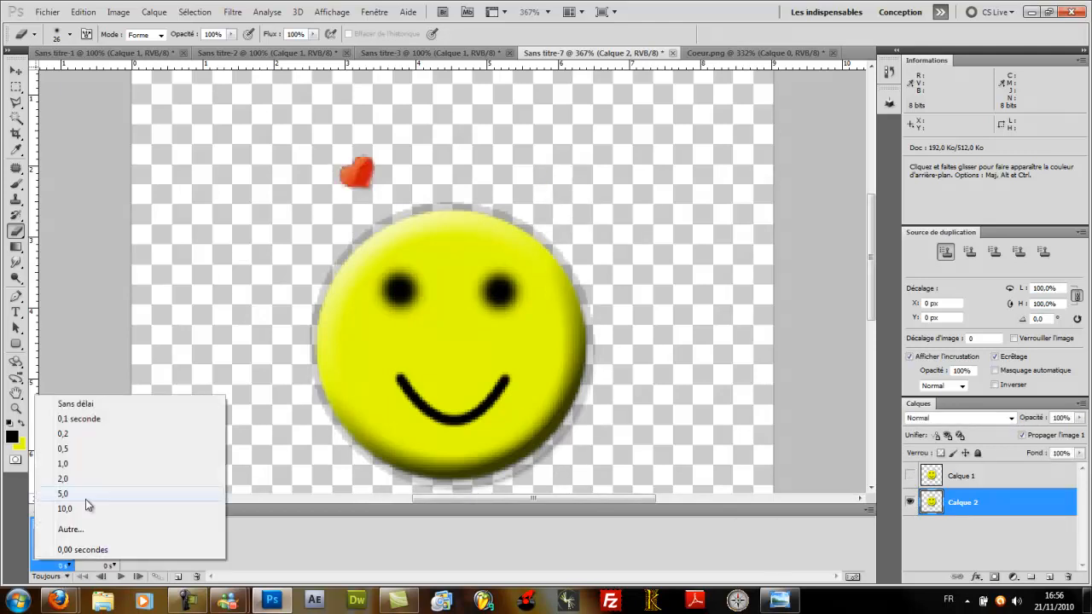
left_click(78, 448)
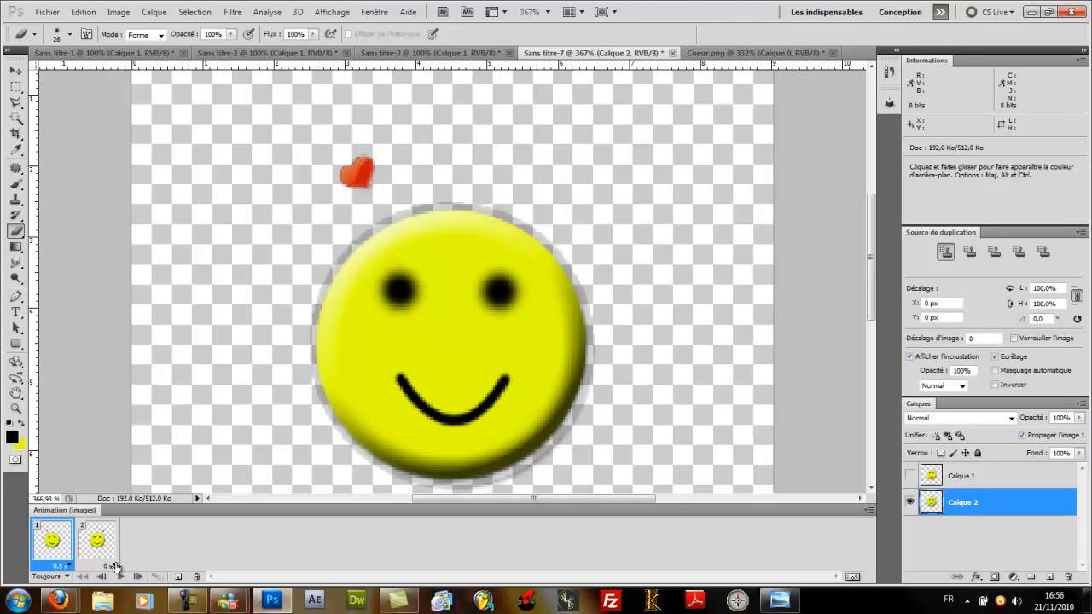
left_click(114, 566)
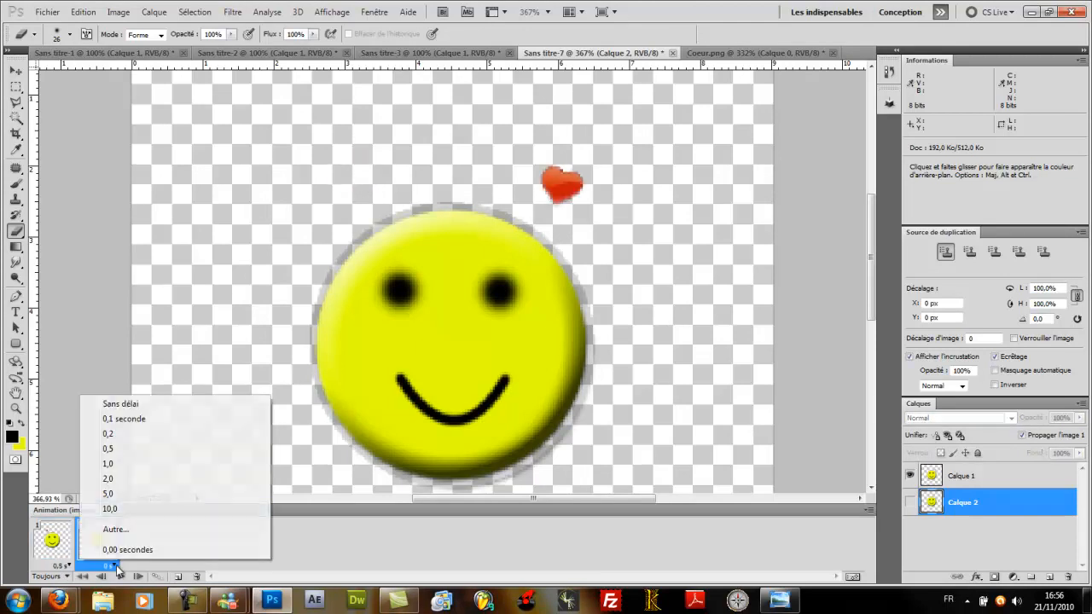
left_click(126, 450)
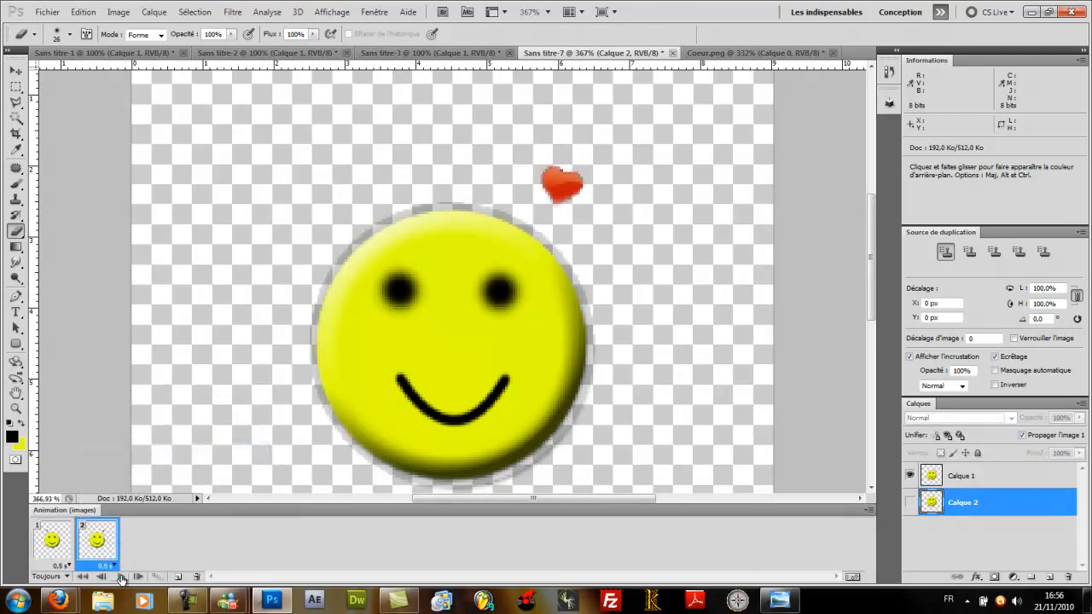
left_click(121, 577)
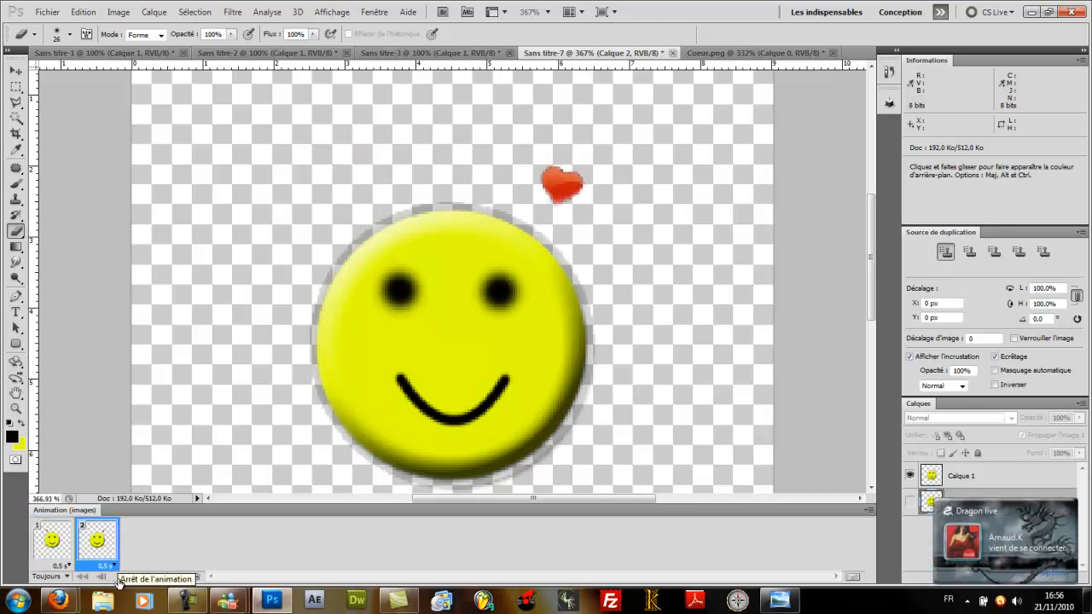
left_click(474, 271)
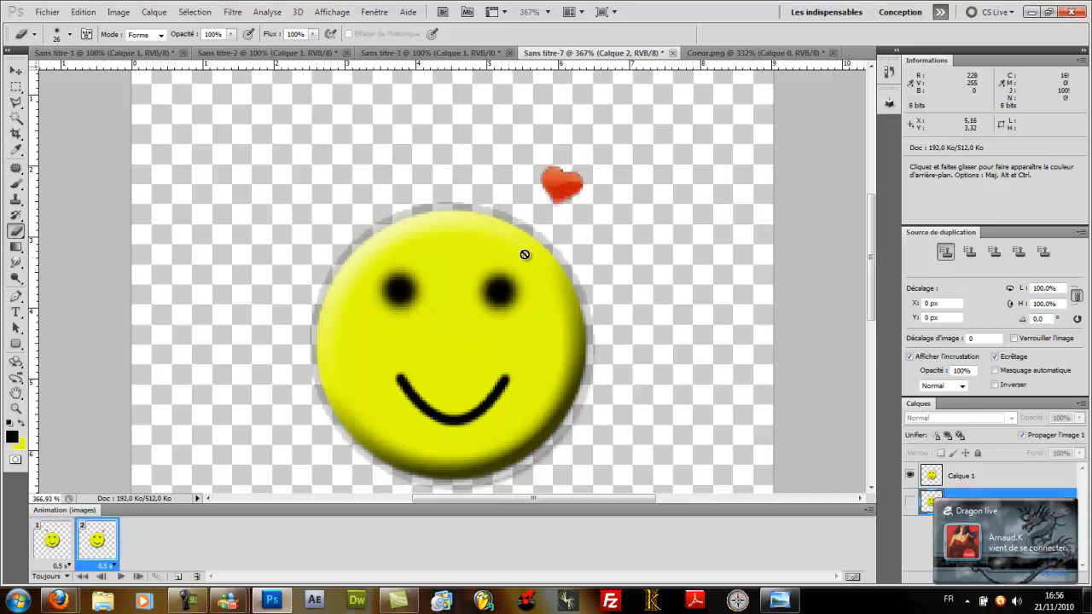
Step: Crop the canvas to about 160 × 140 px around the smiley and the heart
left_click_drag(875, 311, 873, 320)
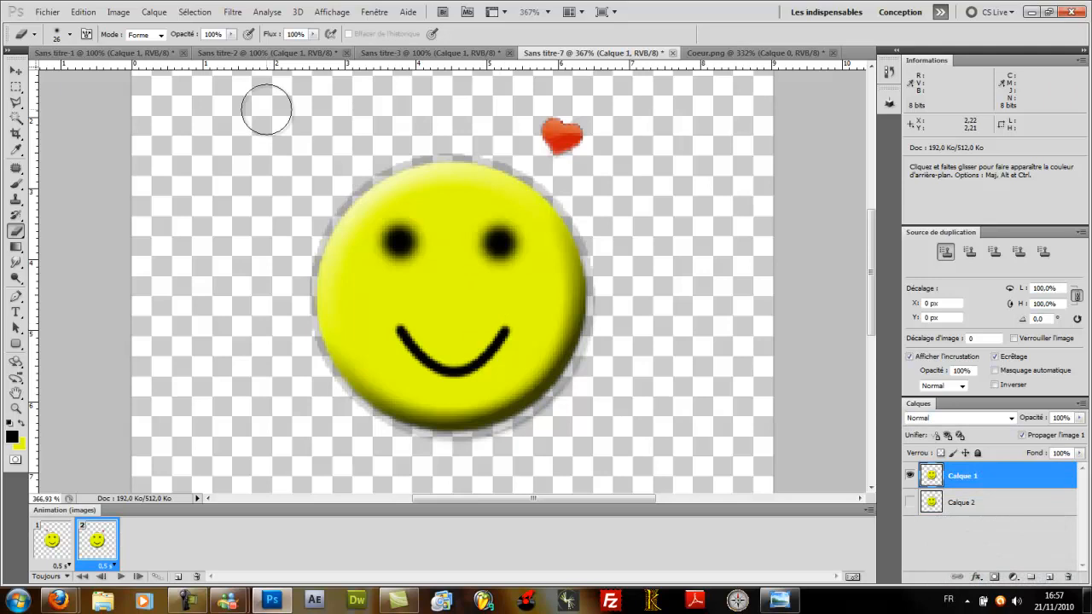
left_click(16, 133)
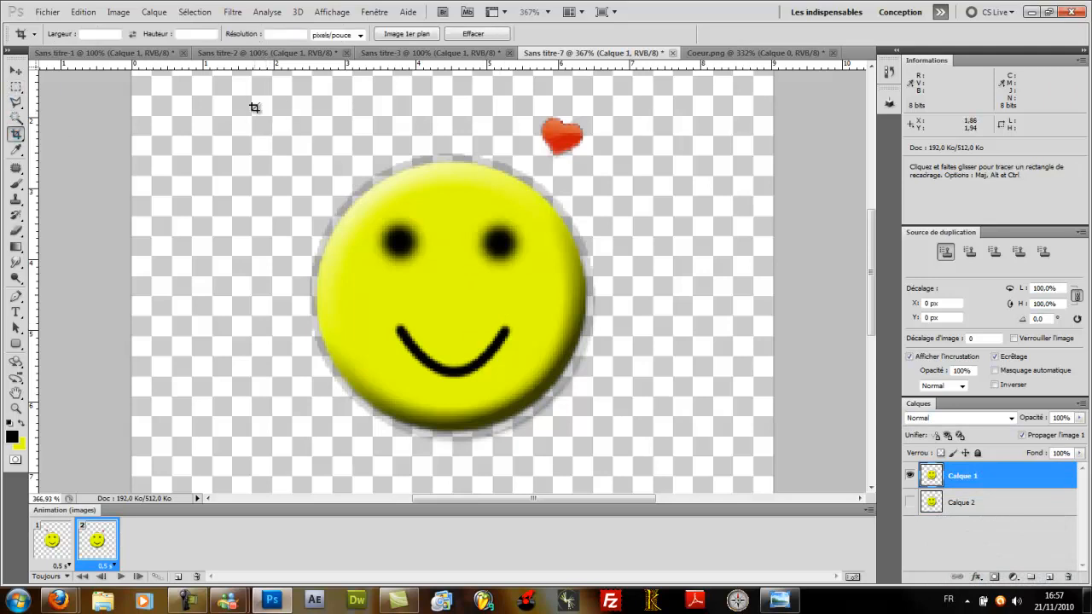
left_click_drag(251, 78, 652, 446)
left_click_drag(652, 83, 651, 96)
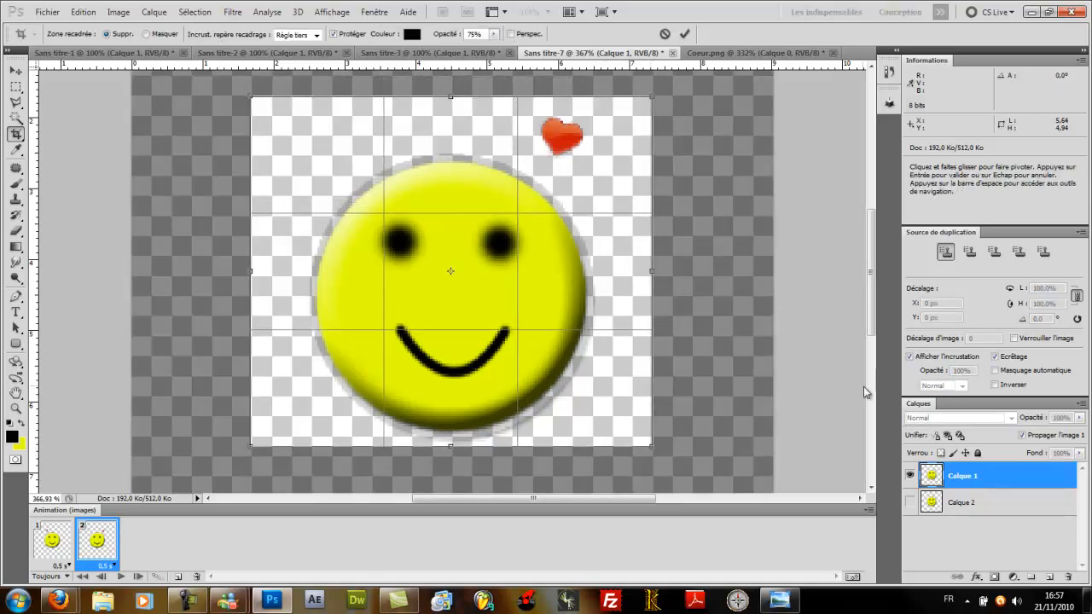
key("Return")
Step: Check the cropped canvas with Calque 2 shown and play the animation again
left_click(910, 503)
left_click(909, 503)
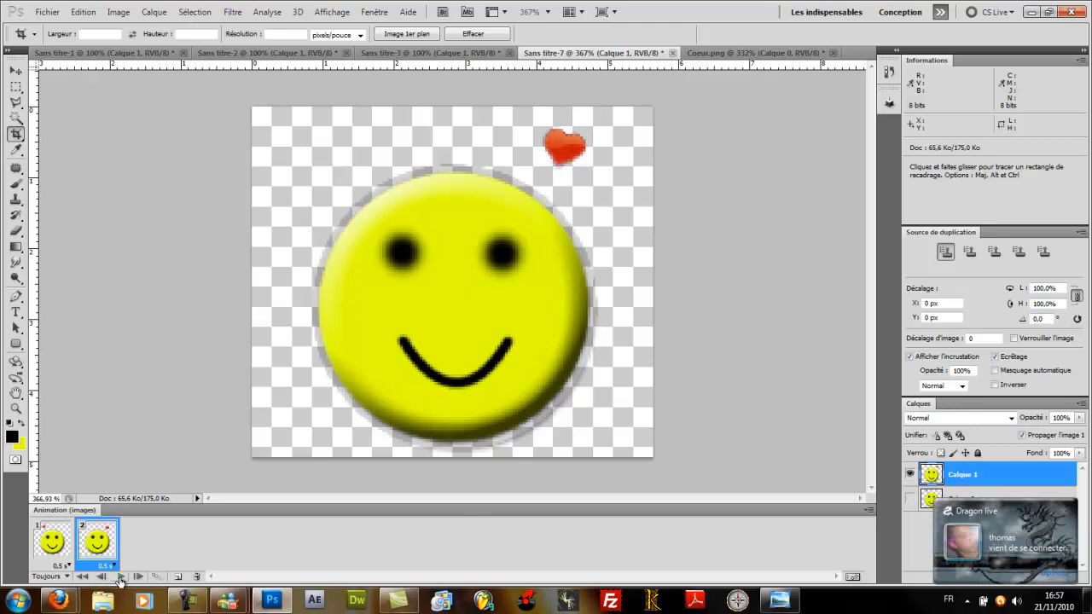
left_click(120, 578)
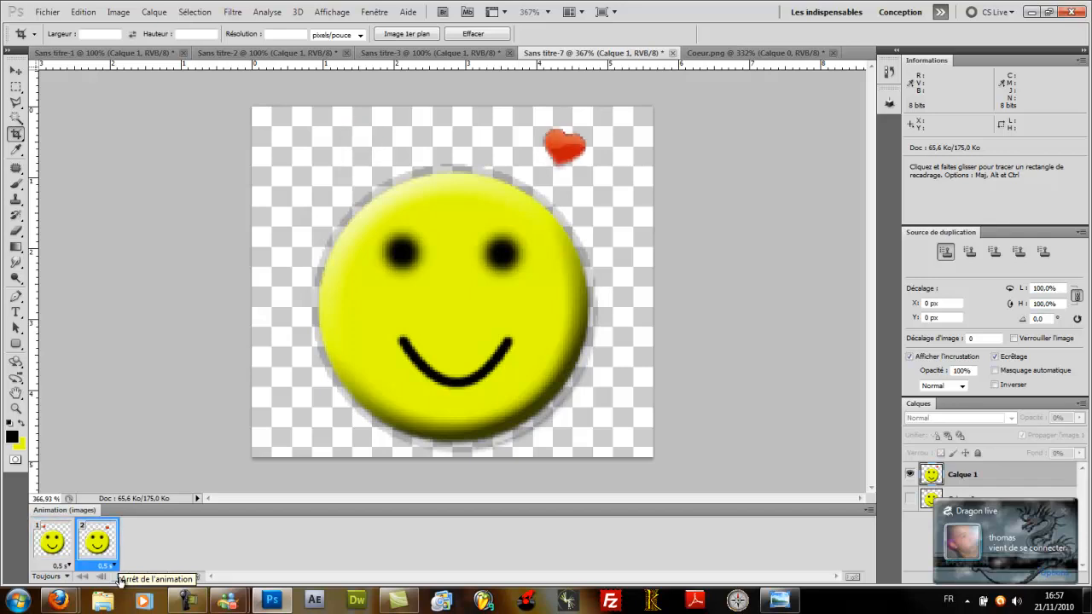
left_click(120, 577)
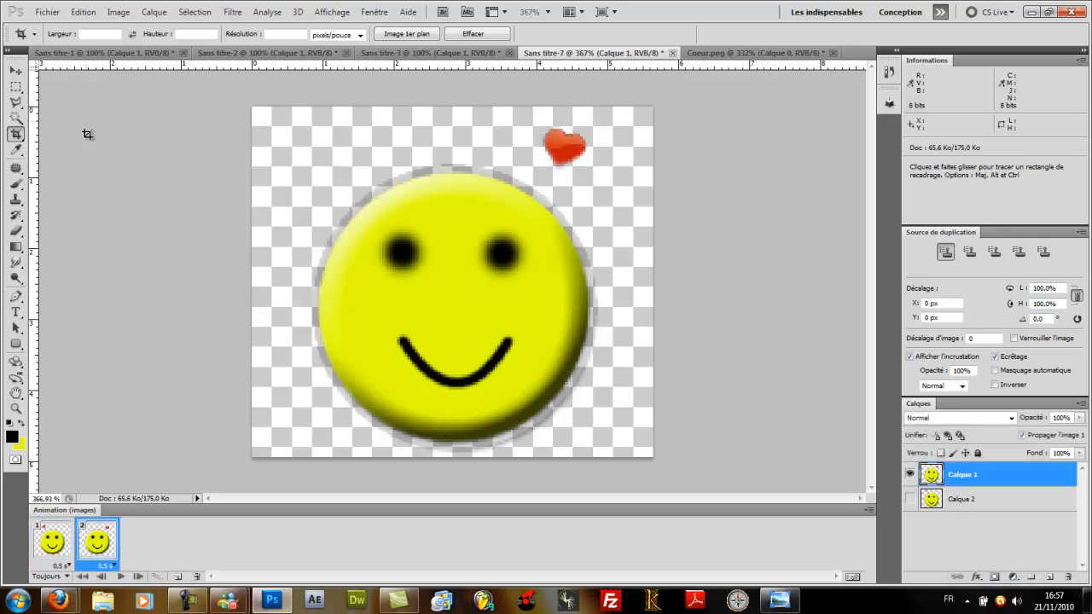
Step: Open Save for Web and Devices, choose GIF as the format, and leave the preset at [Sans nom]
left_click(46, 13)
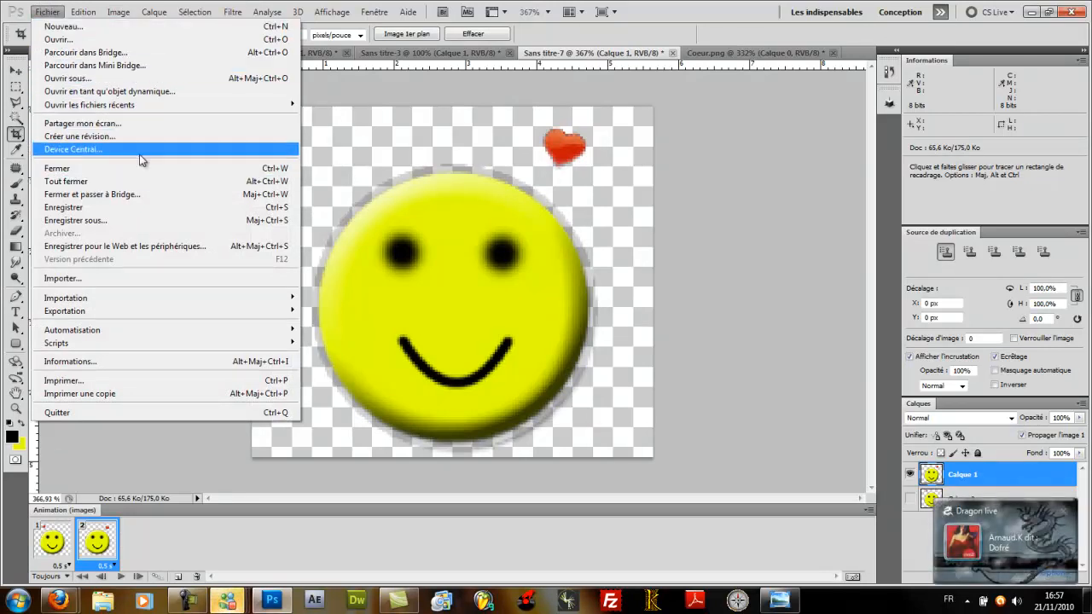
left_click(141, 245)
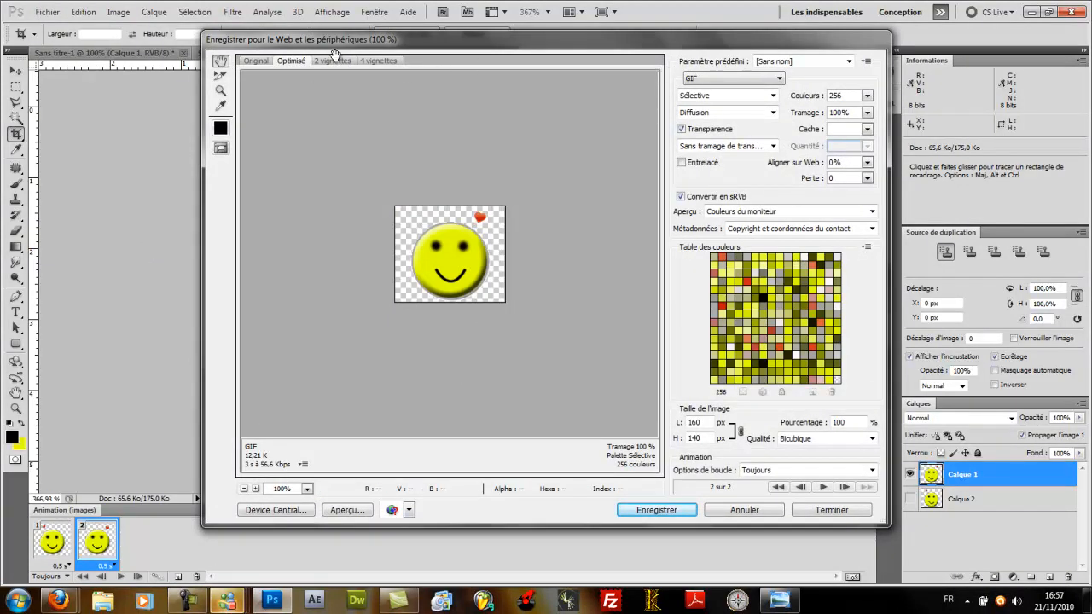
left_click(765, 79)
left_click(754, 85)
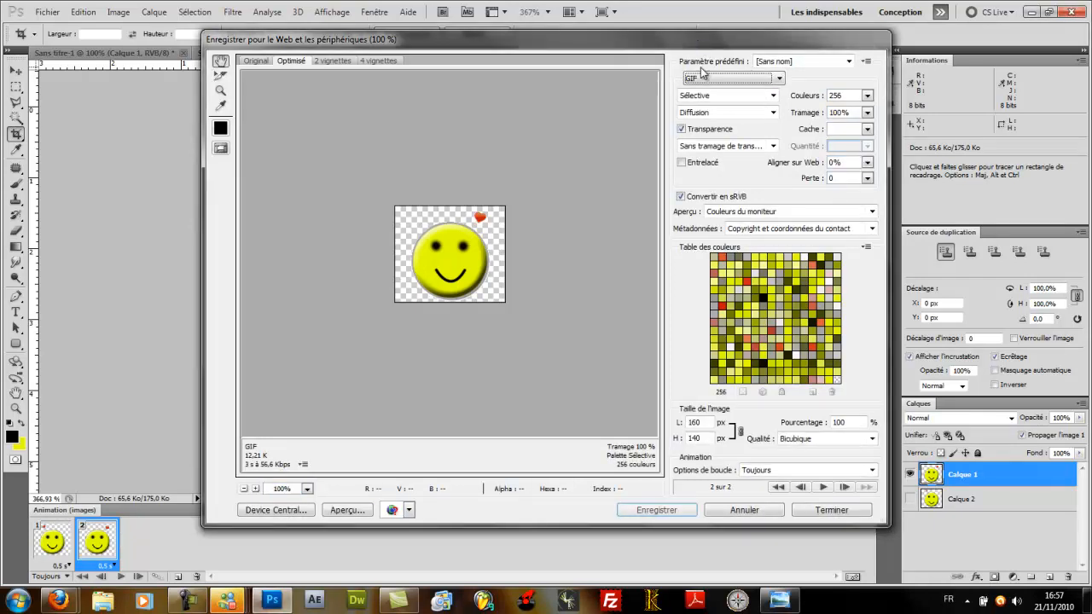
left_click(722, 75)
left_click(722, 75)
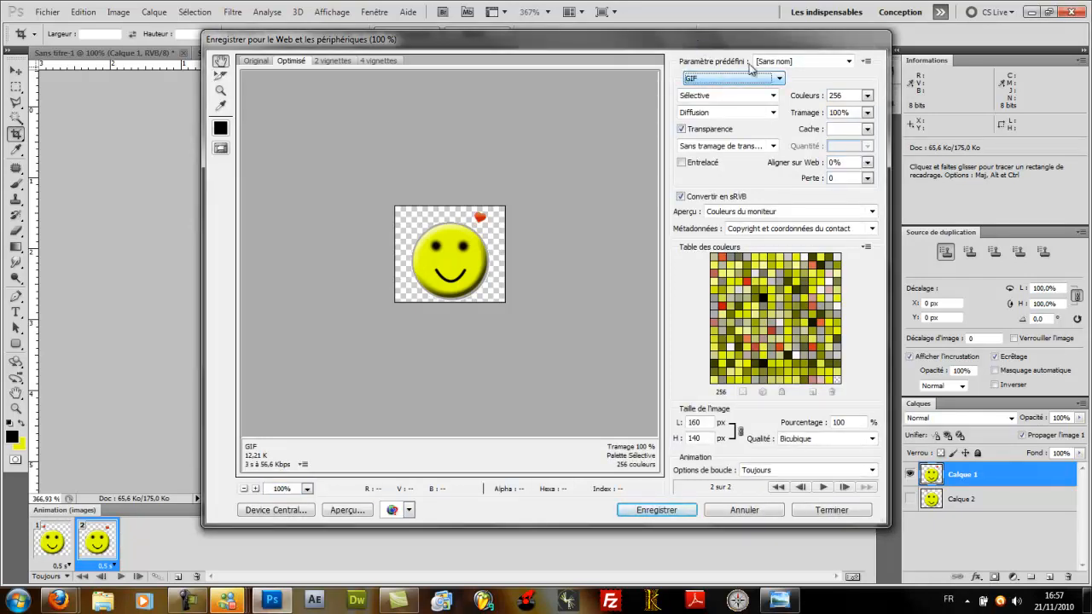
left_click(792, 62)
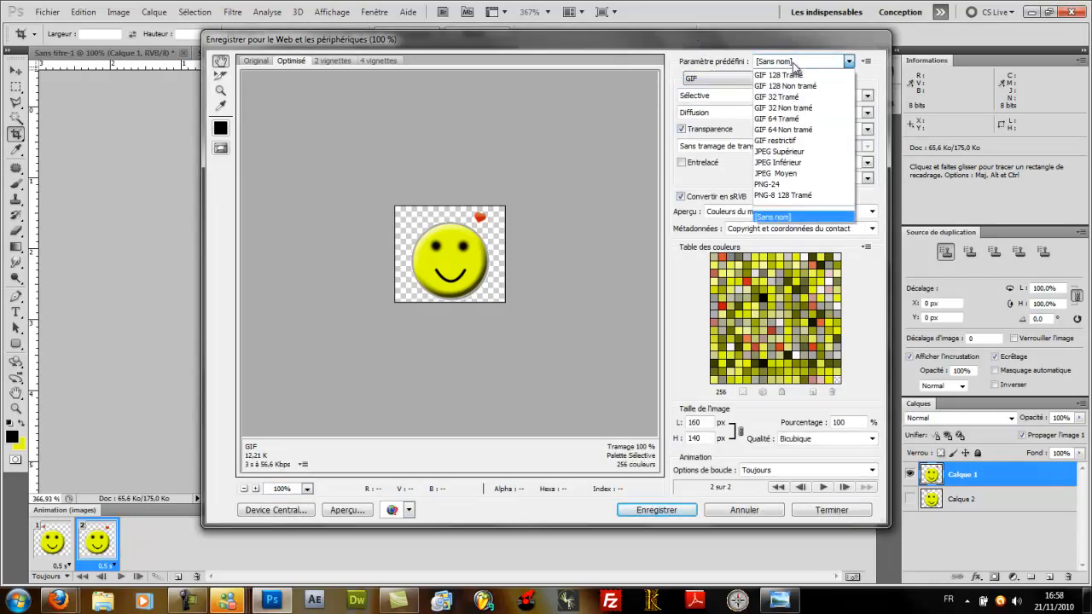
left_click(792, 62)
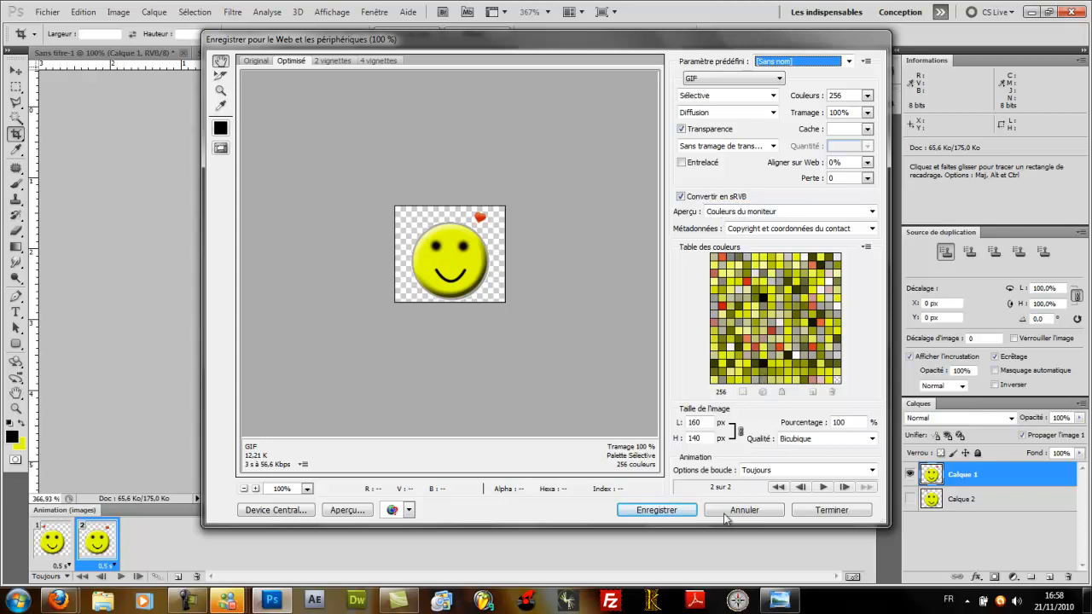
Step: Preview the animation in the export dialog and save the GIF to the desktop as anime
left_click(821, 487)
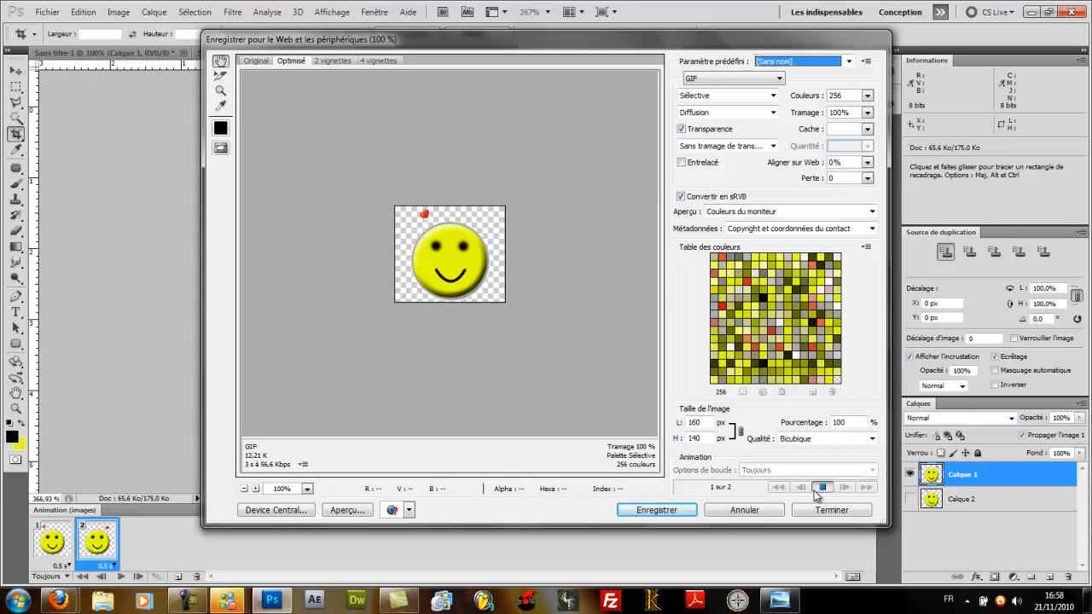
left_click(817, 488)
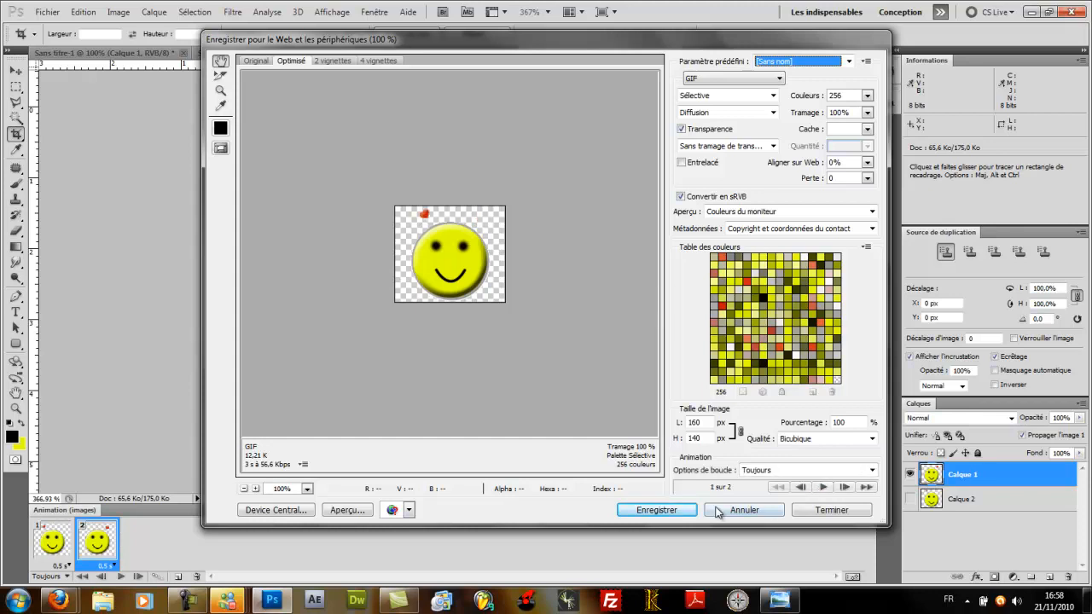
left_click(657, 510)
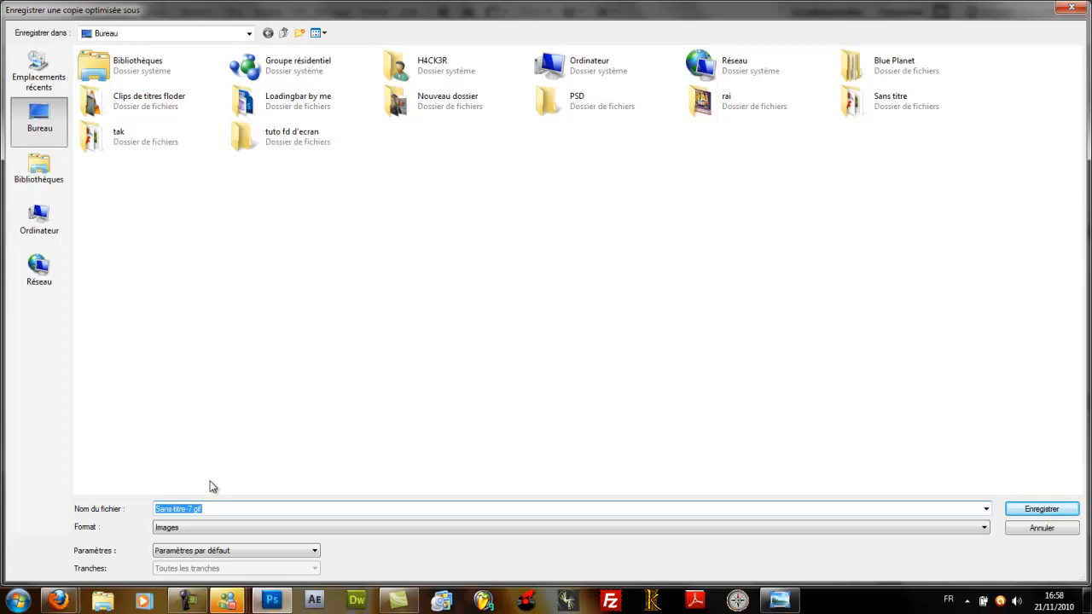
type("anime")
key("Return")
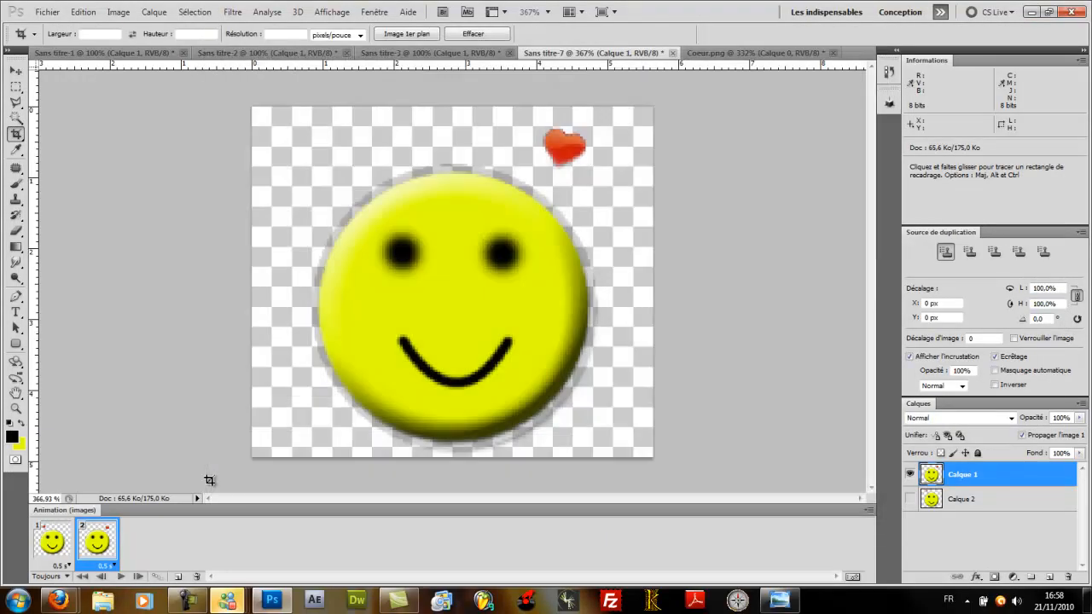
Step: Switch to the messenger conversation, send "je fe un tuto attands", and minimize the chat window
left_click(229, 601)
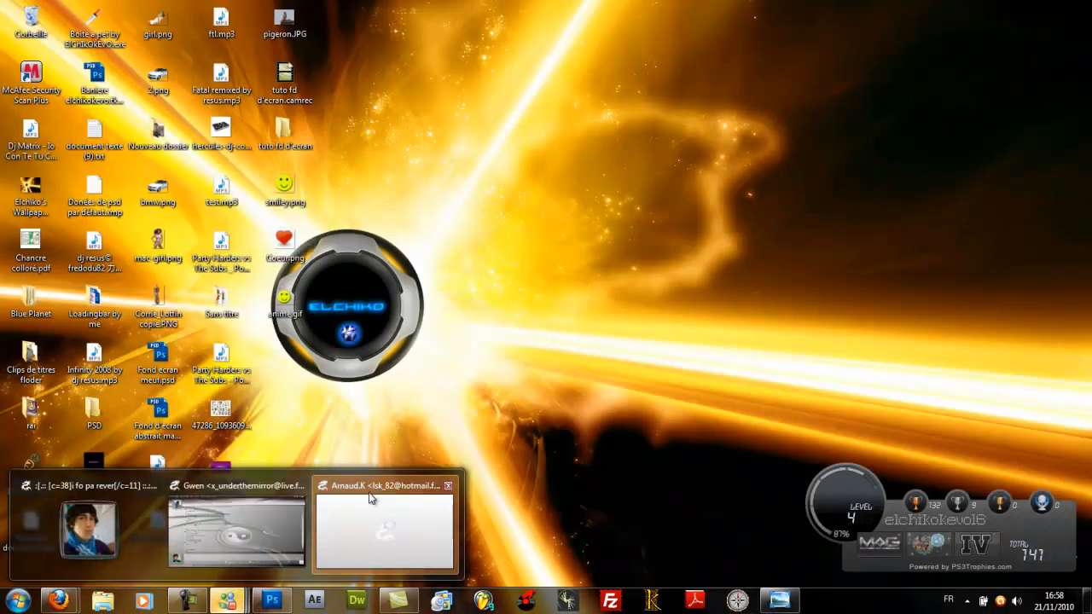
left_click(392, 465)
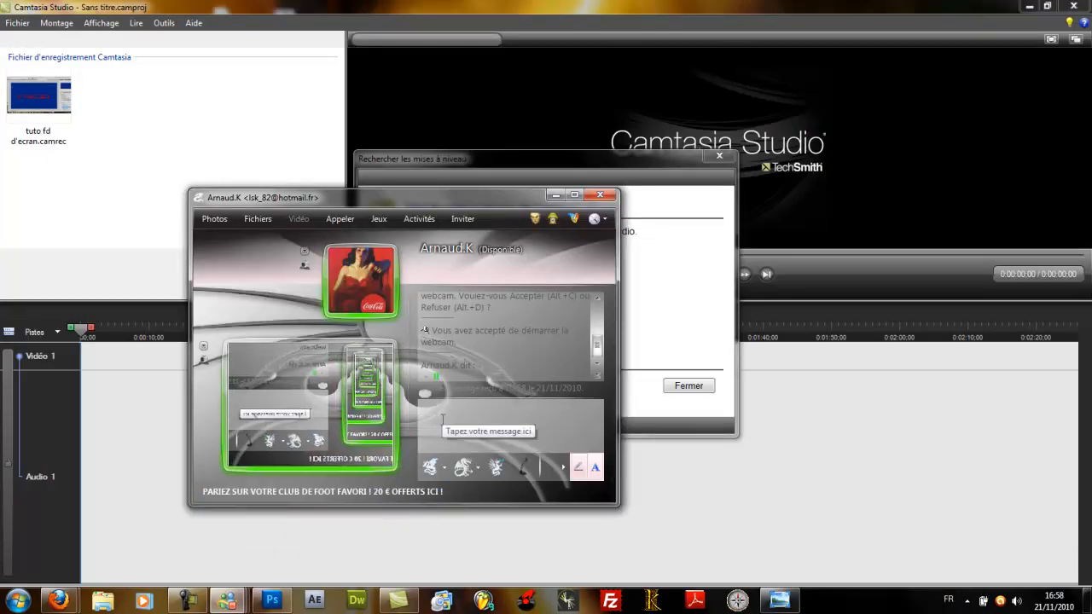
type("je f")
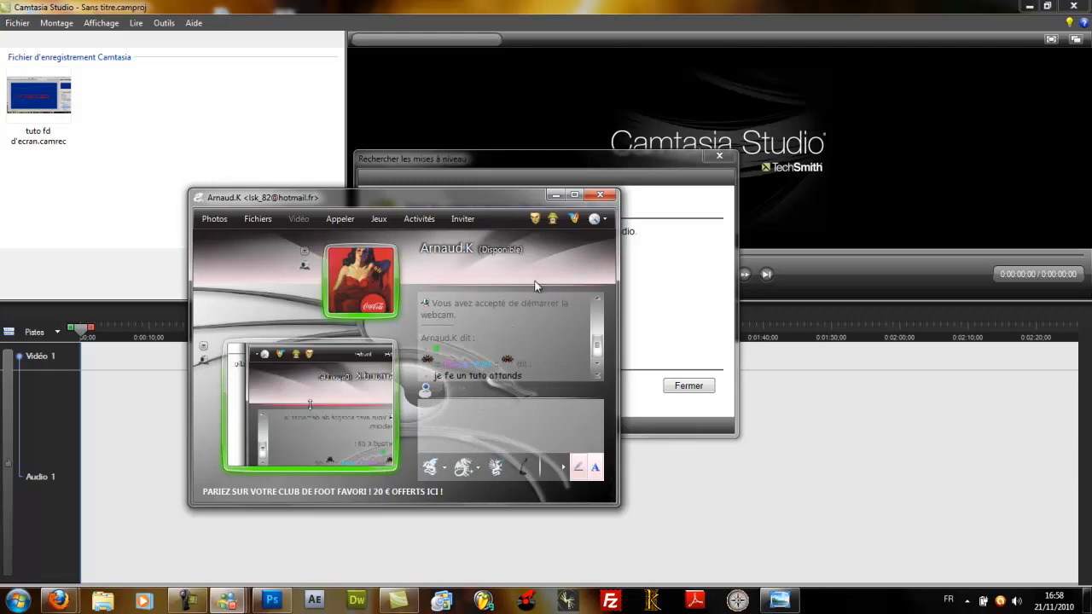
left_click(556, 194)
Step: Dismiss the Camtasia Studio update notice and close Camtasia Studio without saving the project
left_click(682, 386)
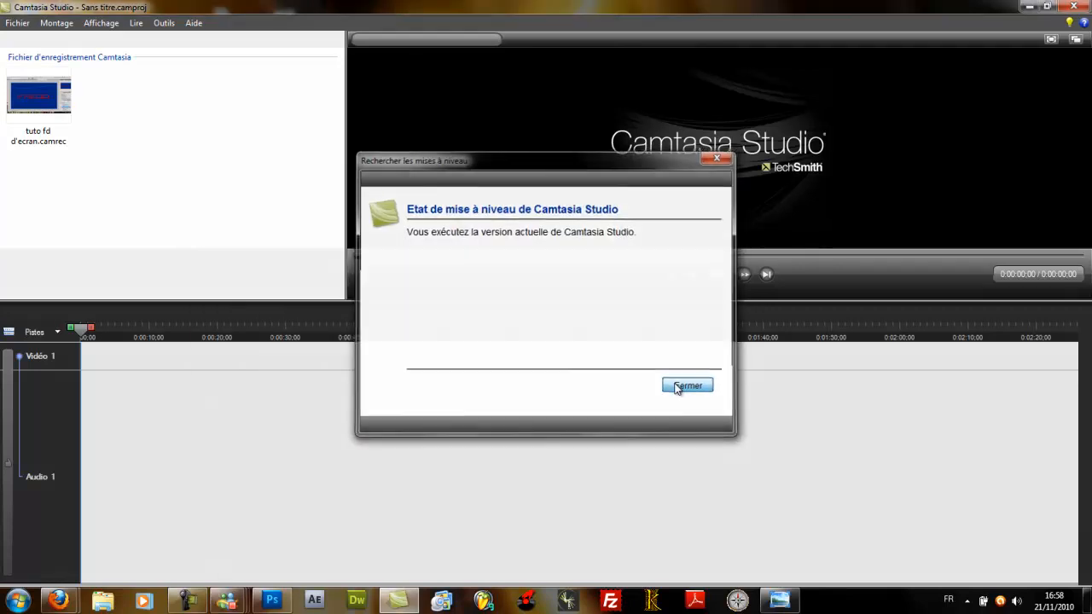
left_click(1074, 6)
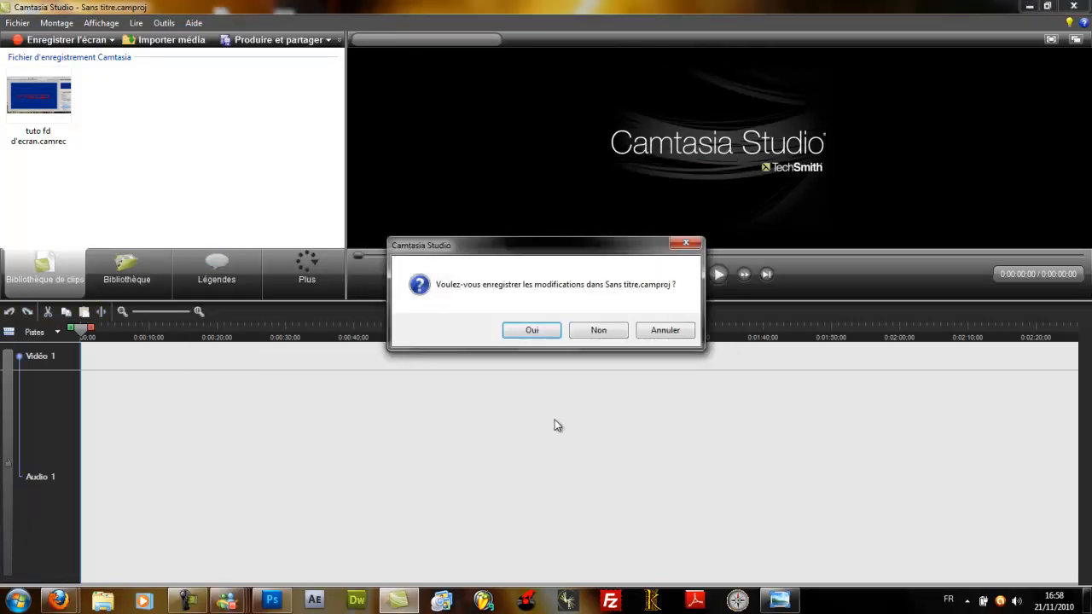
left_click(598, 329)
Step: Open anime.gif from the desktop with another program to view the animation
left_click(298, 300)
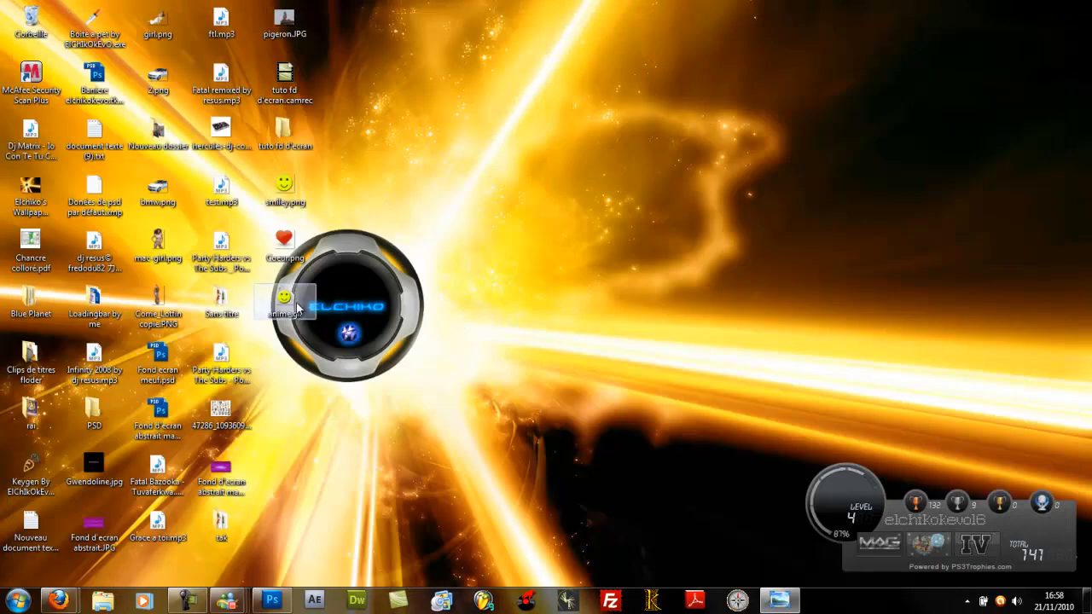
right_click(297, 301)
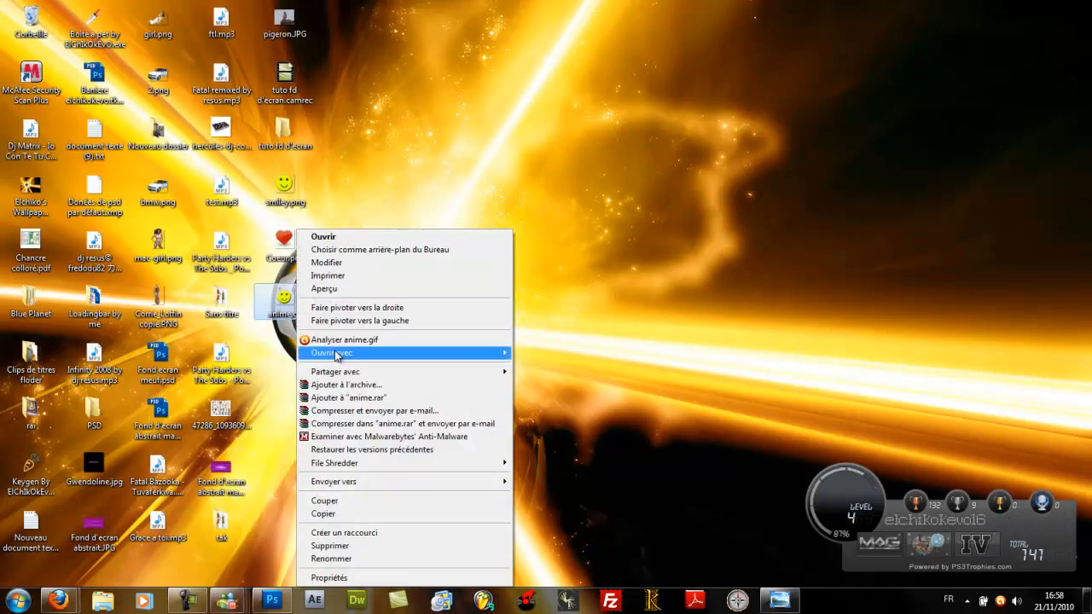
mouse_move(478, 352)
left_click(589, 399)
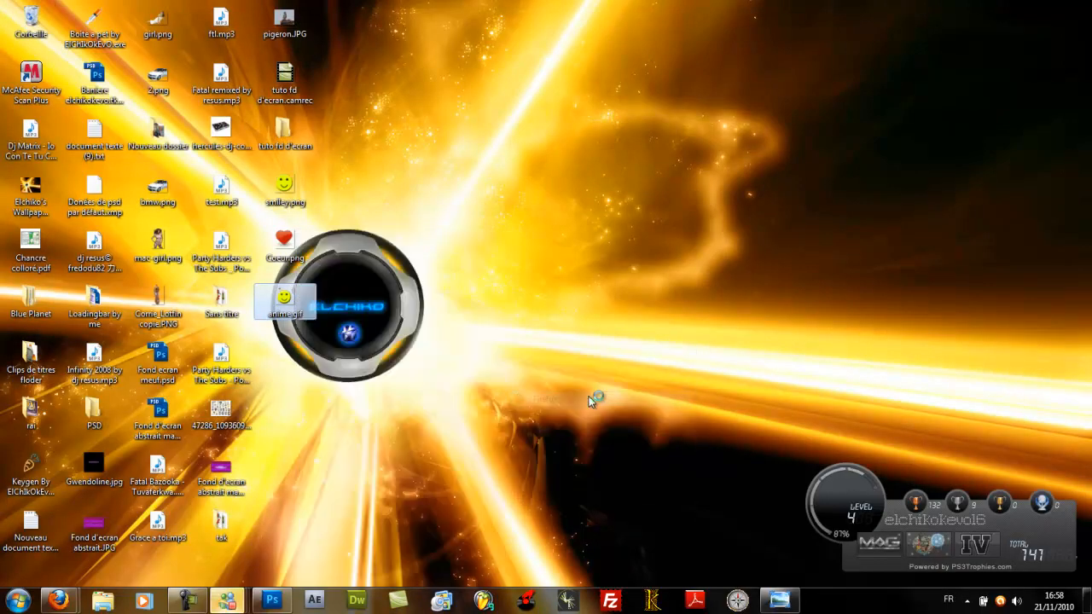